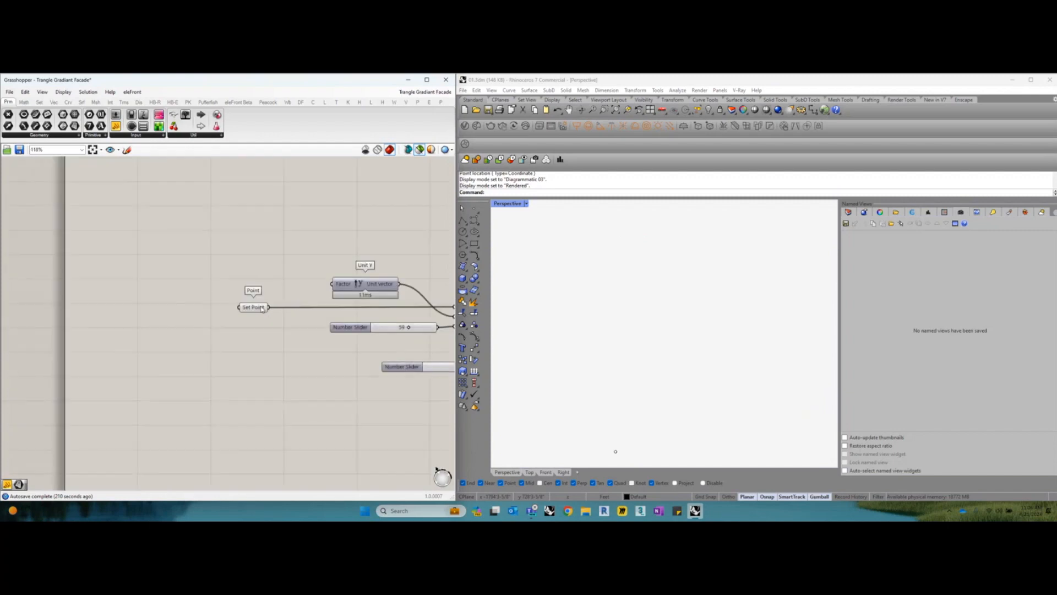
# Place a point object at the location of the selected Set Point component's preview in the Perspective viewport
pyautogui.click(249, 309)
pyautogui.moveTo(667, 366); pyautogui.dragTo(637, 414, button='right')
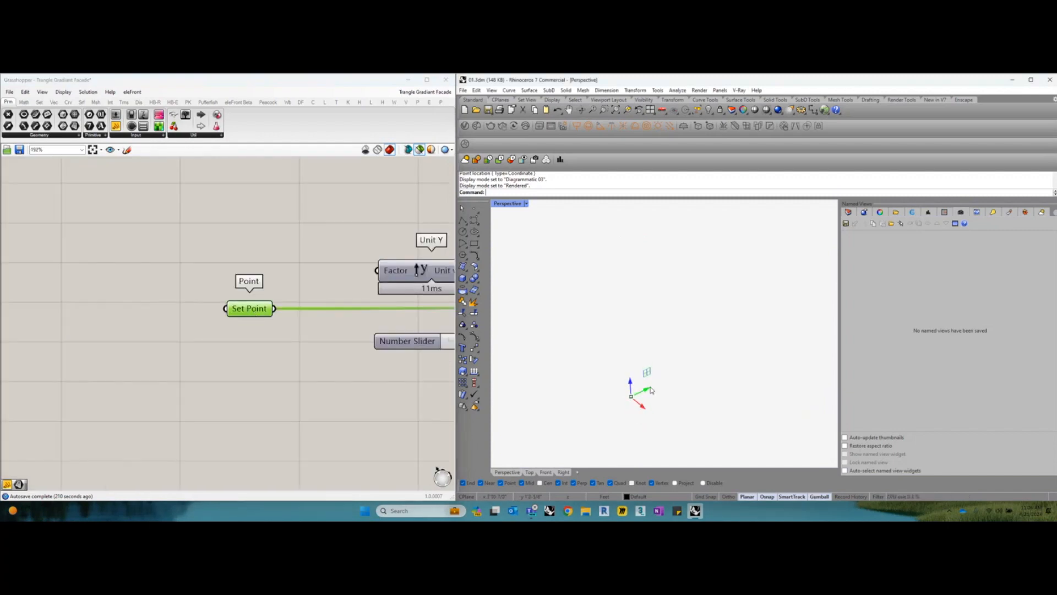
pyautogui.click(474, 209)
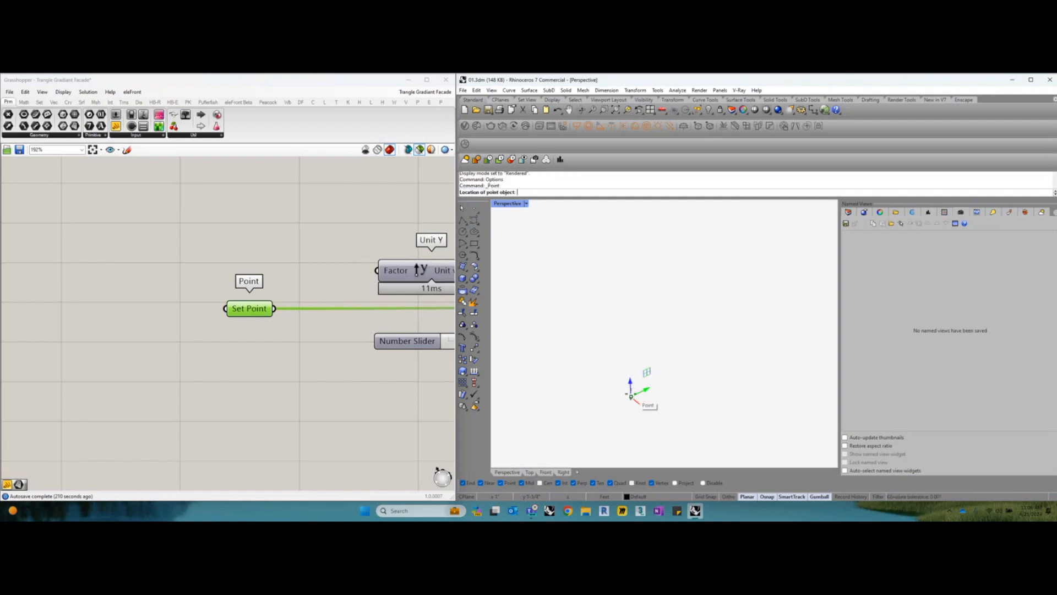
pyautogui.click(631, 396)
pyautogui.moveTo(631, 392); pyautogui.dragTo(632, 398, button='right')
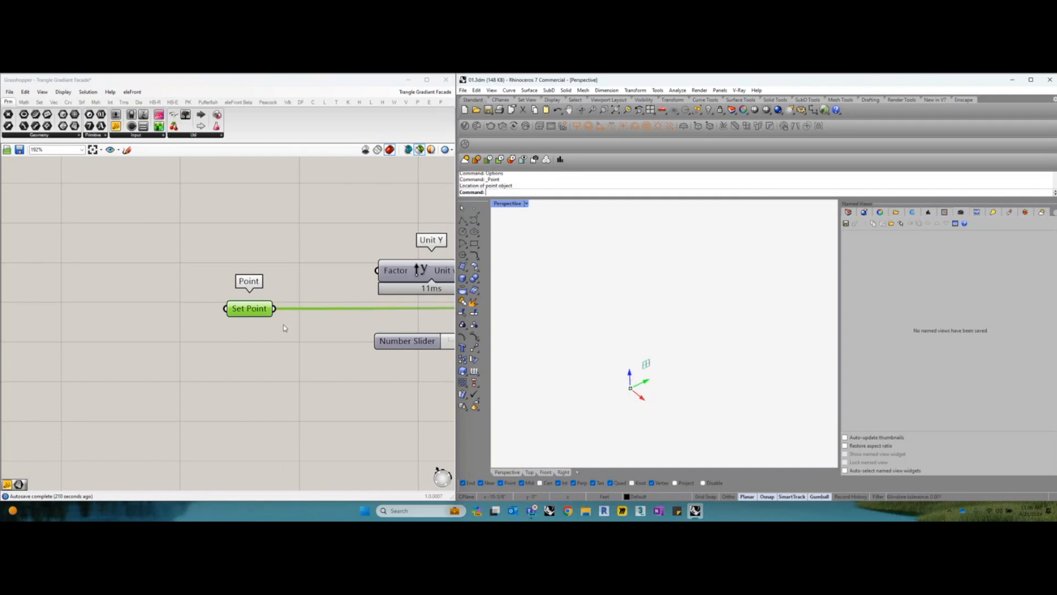
# Assign the point object in the viewport to the Set Point parameter as one point
pyautogui.moveTo(279, 332); pyautogui.dragTo(265, 326, button='right')
pyautogui.rightClick(236, 310)
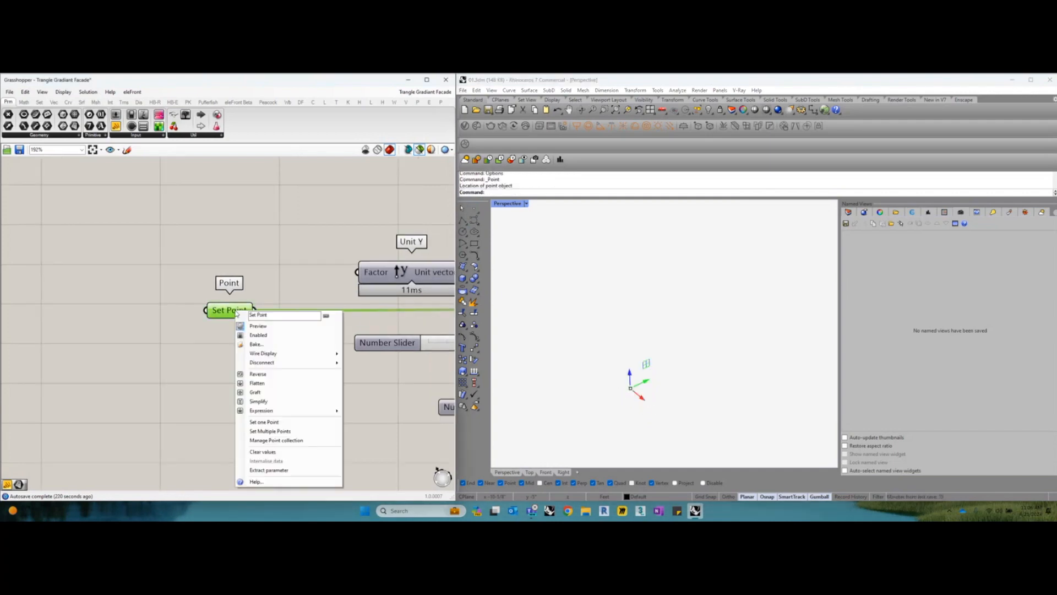
pyautogui.click(265, 422)
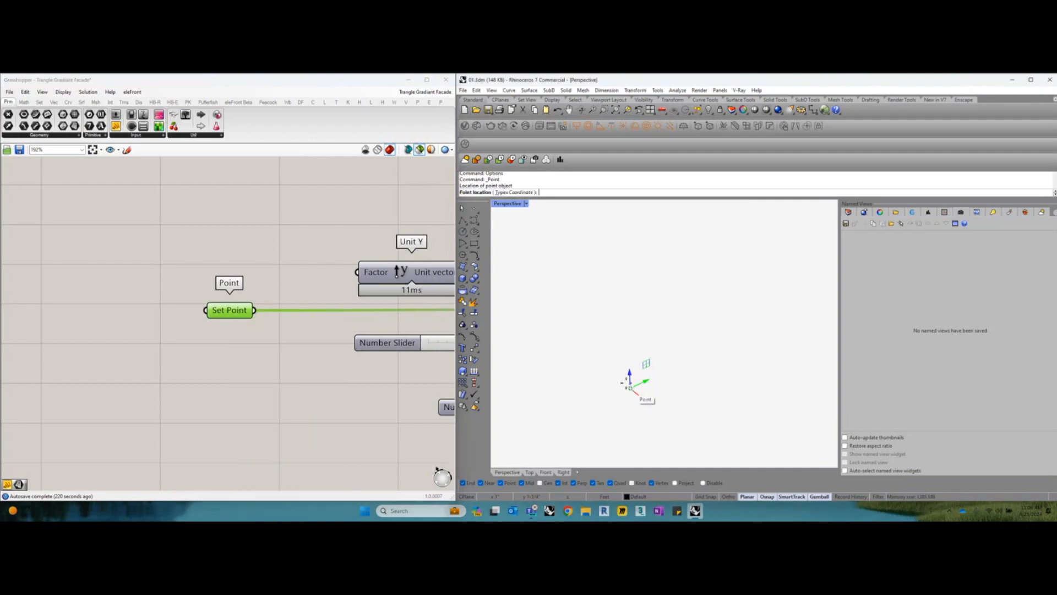
pyautogui.click(611, 371)
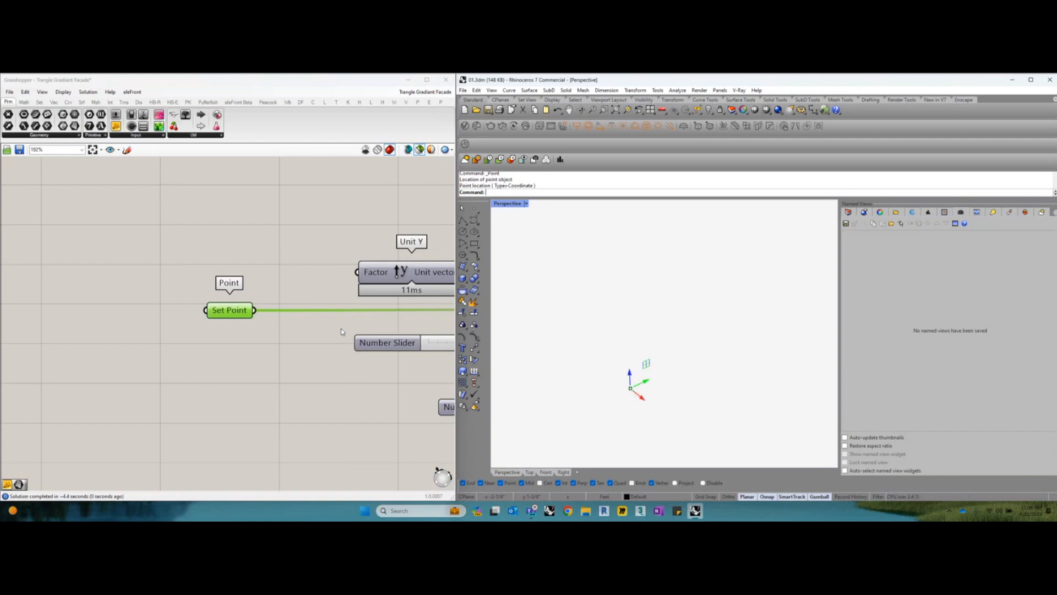
pyautogui.click(1038, 409)
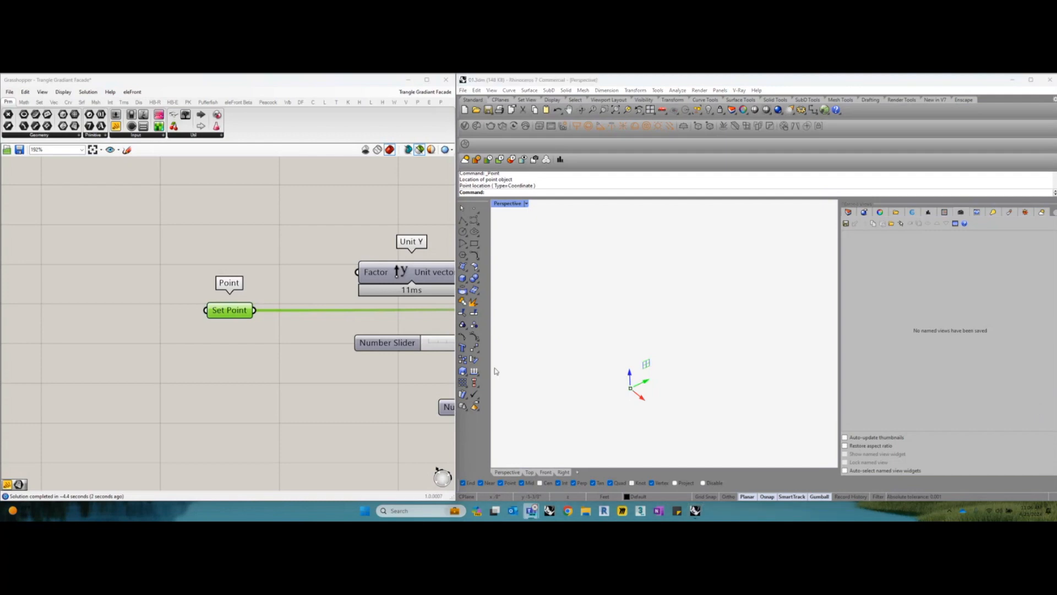
# Examine the Unit Y vector and the Line SDL component, including the line it previews in the Perspective viewport
pyautogui.scroll(1, 360, 356)
pyautogui.scroll(-1, 361, 356)
pyautogui.rightClick(333, 363)
pyautogui.click(329, 353)
pyautogui.moveTo(406, 294); pyautogui.dragTo(323, 303, button='right')
pyautogui.click(324, 300)
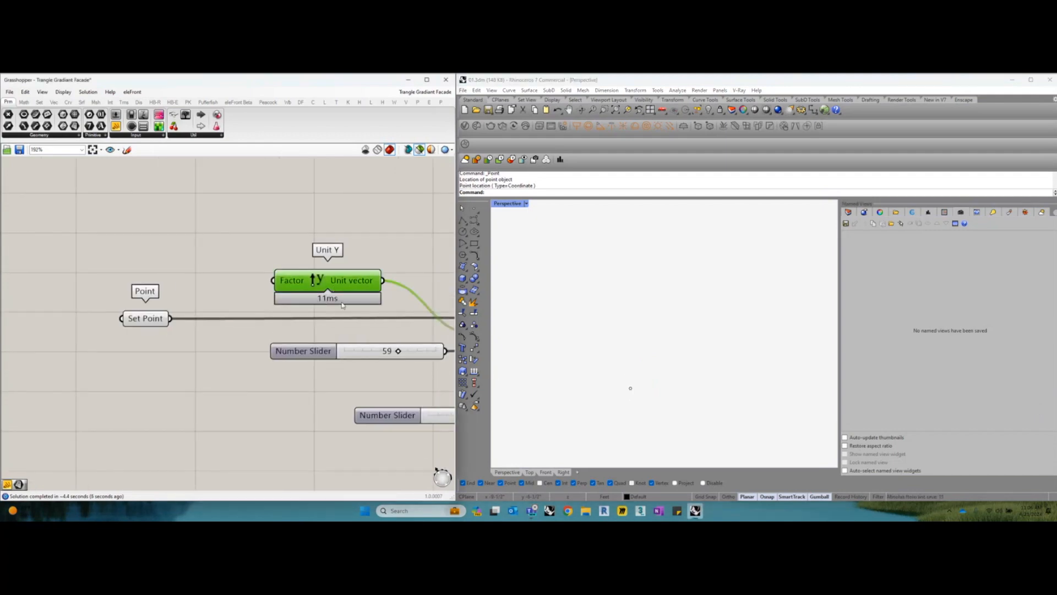
pyautogui.moveTo(419, 341); pyautogui.dragTo(253, 328, button='right')
pyautogui.scroll(1, 335, 324)
pyautogui.click(335, 325)
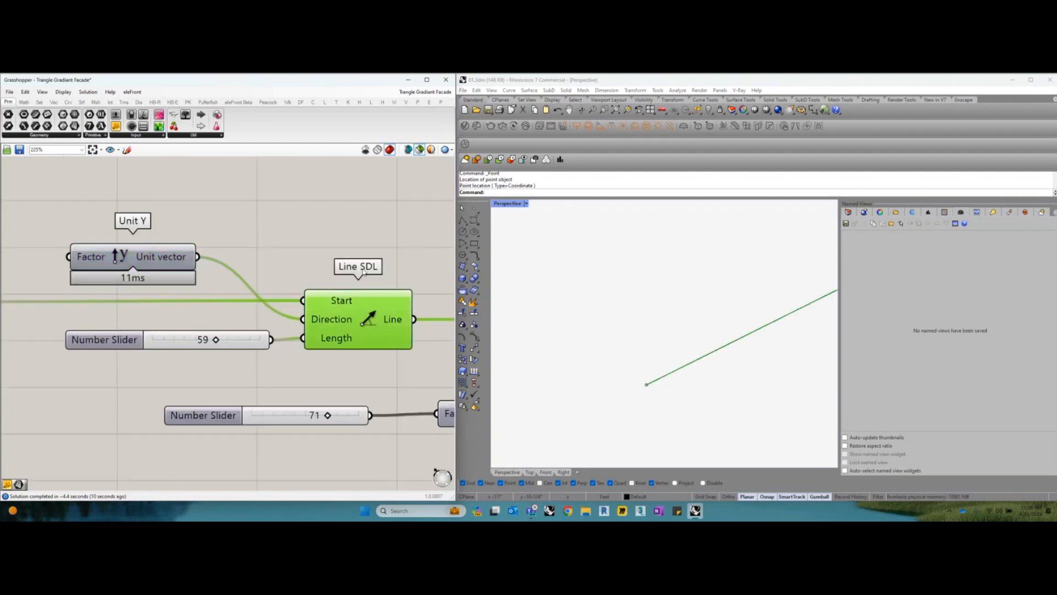
pyautogui.scroll(-1, 655, 359)
pyautogui.keyDown('shift'); pyautogui.moveTo(660, 368); pyautogui.dragTo(667, 392, button='right'); pyautogui.keyUp('shift')
pyautogui.scroll(-3, 628, 386)
pyautogui.scroll(-5, 629, 385)
pyautogui.moveTo(668, 392)
pyautogui.mouseDown(button='right')
pyautogui.moveTo(652, 386)
pyautogui.moveTo(661, 375)
pyautogui.mouseUp(button='right')
pyautogui.scroll(6, 639, 409)
pyautogui.moveTo(627, 332); pyautogui.dragTo(618, 334, button='right')
# Check the Line SDL preview in the maximized Top viewport, and return to the Perspective viewport
pyautogui.doubleClick(514, 206)
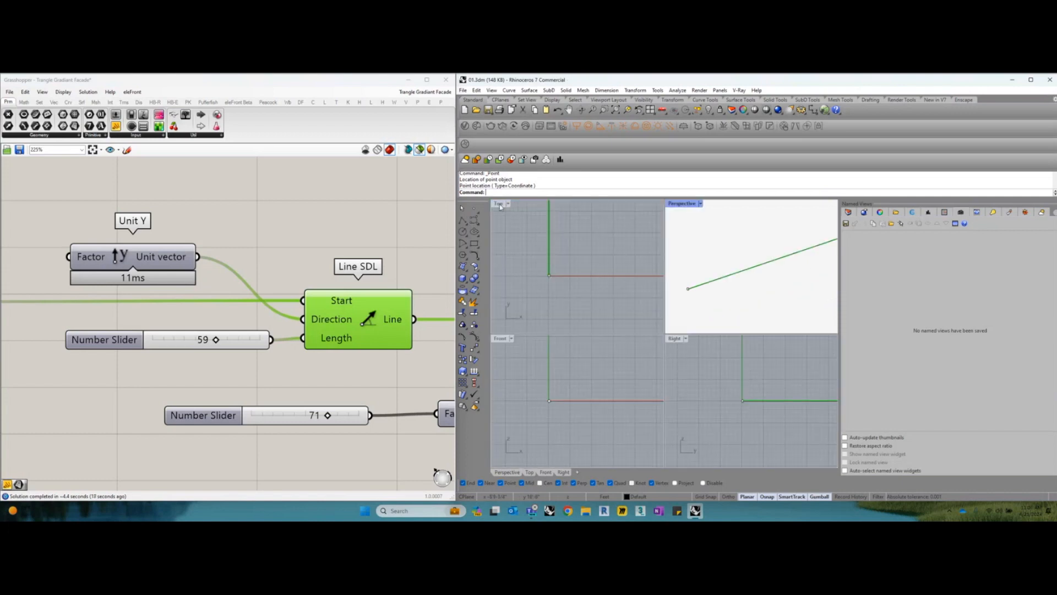
pyautogui.doubleClick(500, 205)
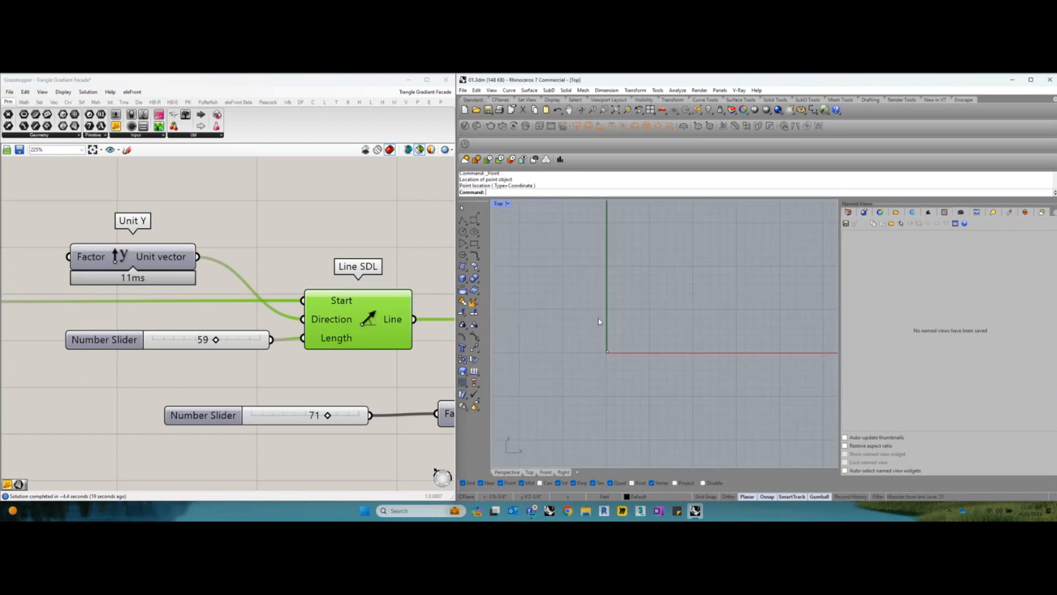
pyautogui.doubleClick(499, 204)
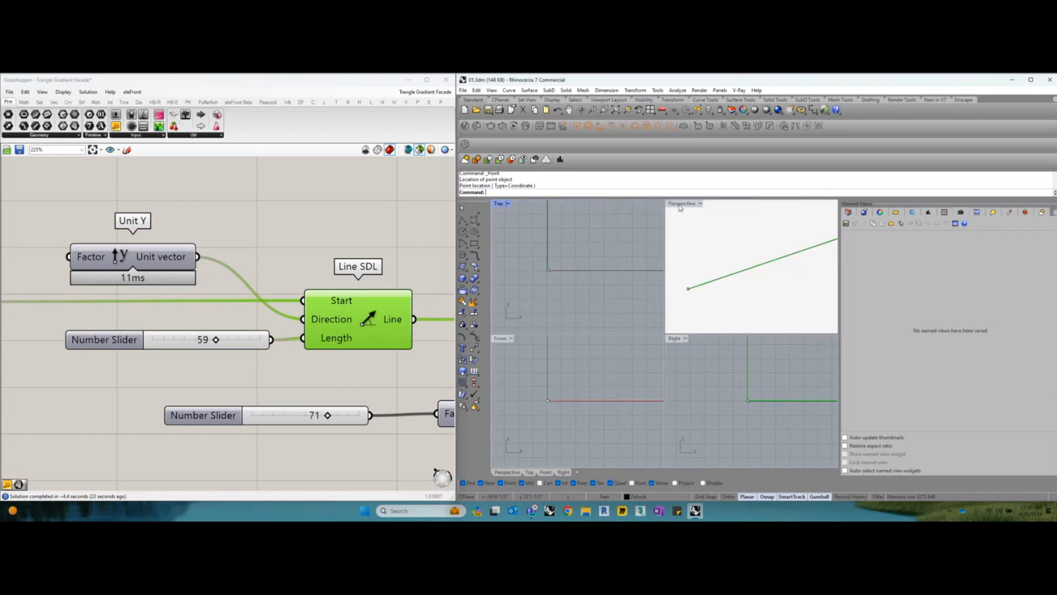
pyautogui.doubleClick(680, 204)
pyautogui.moveTo(663, 361); pyautogui.dragTo(677, 363, button='right')
# Examine the Unit Y component feeding Line SDL against the Y axis in the Top viewport, and return to Perspective
pyautogui.moveTo(153, 264); pyautogui.dragTo(170, 260)
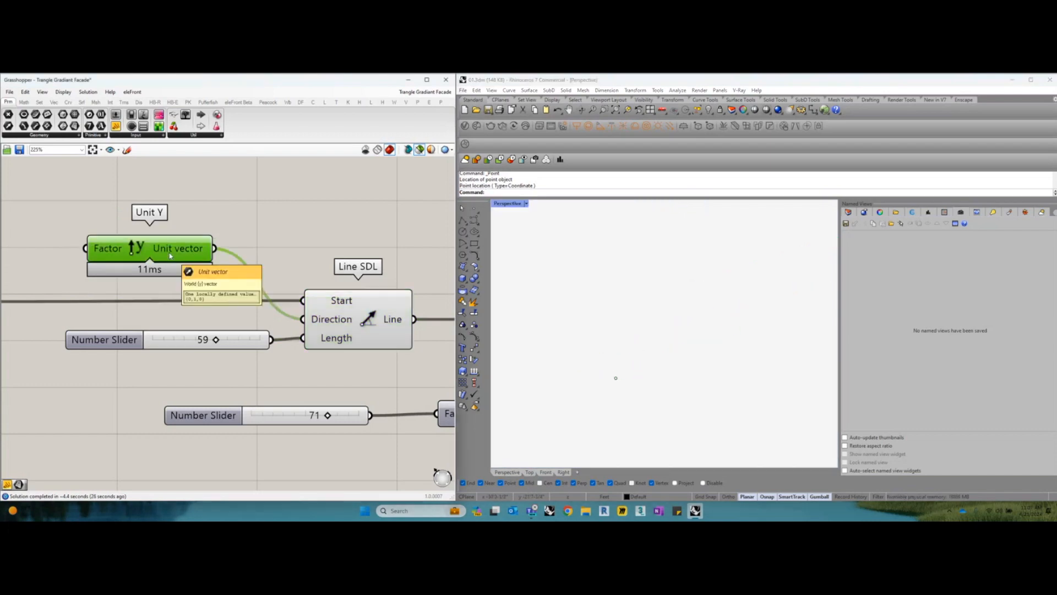
pyautogui.moveTo(343, 327); pyautogui.dragTo(344, 327)
pyautogui.click(199, 254)
pyautogui.doubleClick(504, 203)
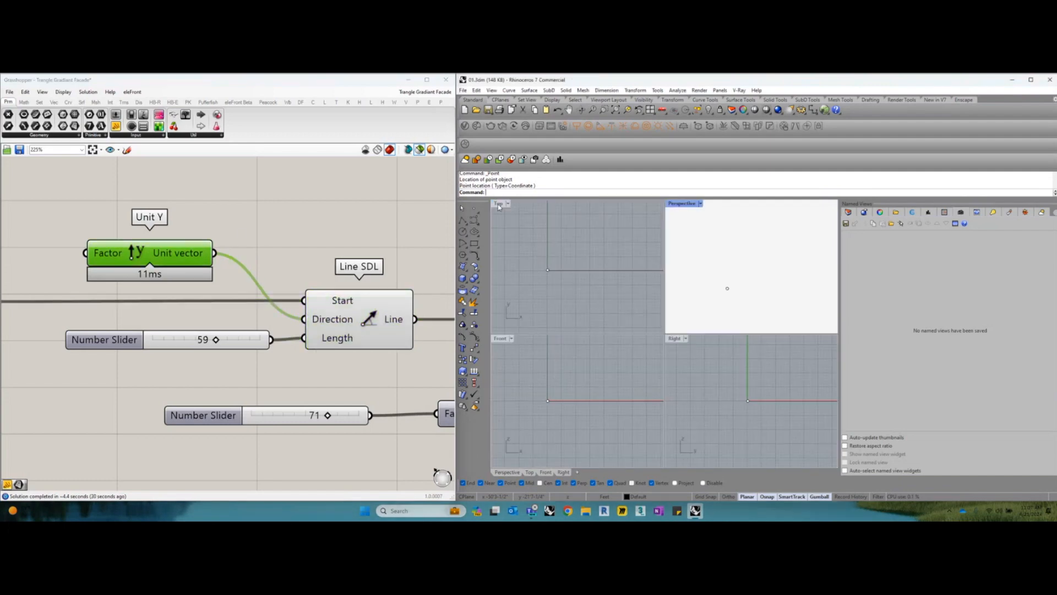
pyautogui.doubleClick(501, 203)
pyautogui.scroll(-5, 609, 337)
pyautogui.scroll(3, 617, 327)
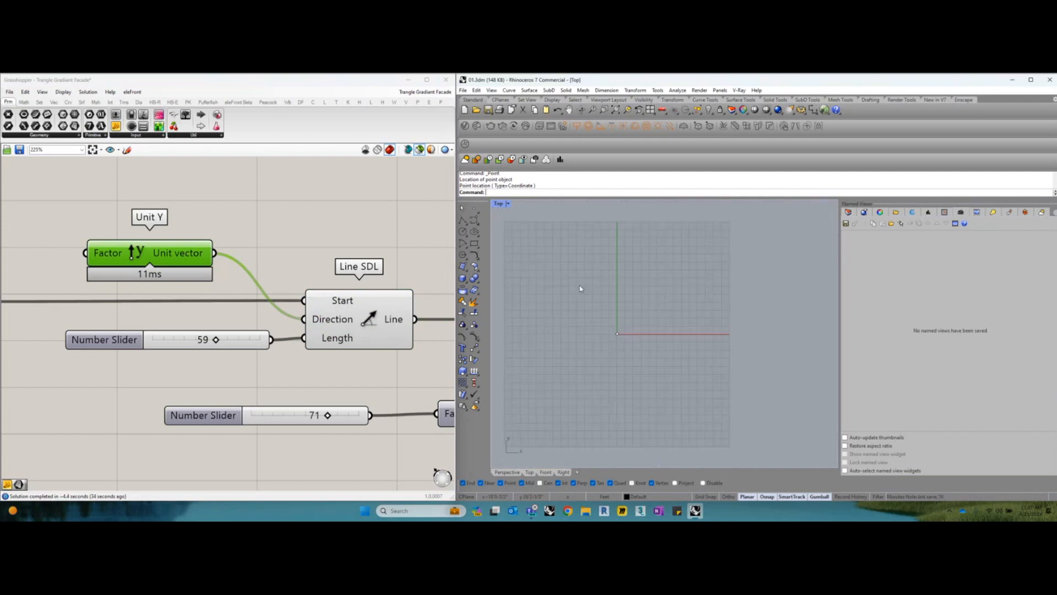
pyautogui.doubleClick(503, 205)
pyautogui.doubleClick(674, 204)
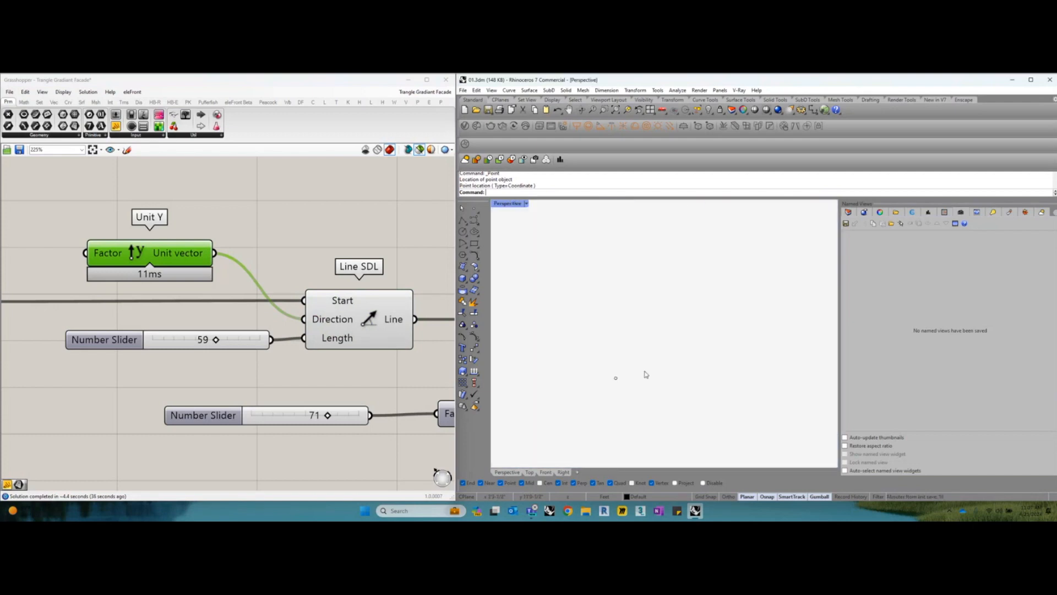
# Examine the Line SDL preview together with the number slider that drives its length
pyautogui.moveTo(344, 321); pyautogui.dragTo(350, 320)
pyautogui.scroll(2, 617, 380)
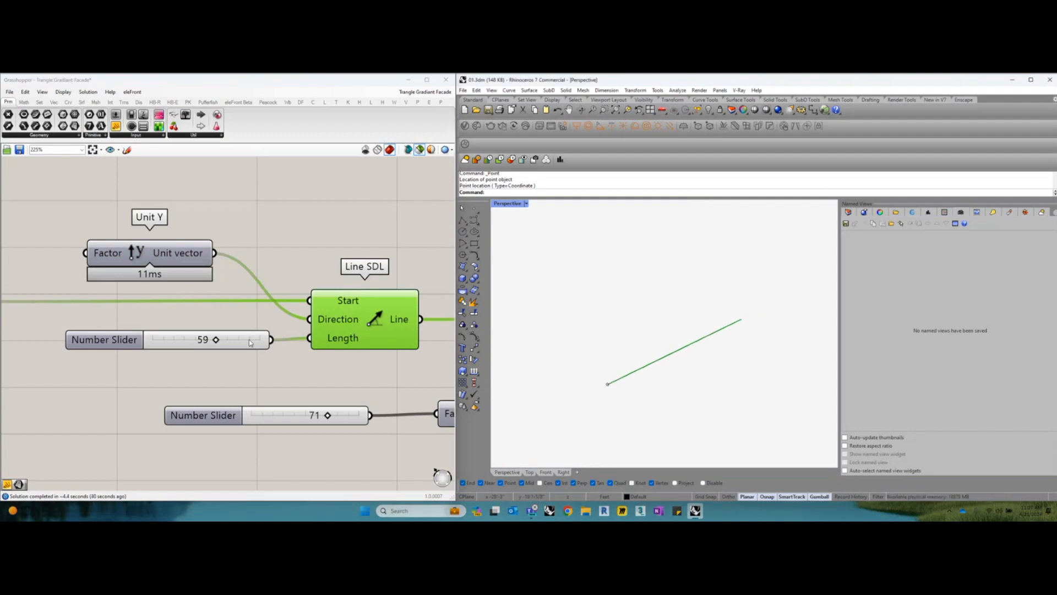
pyautogui.moveTo(249, 342); pyautogui.dragTo(248, 341)
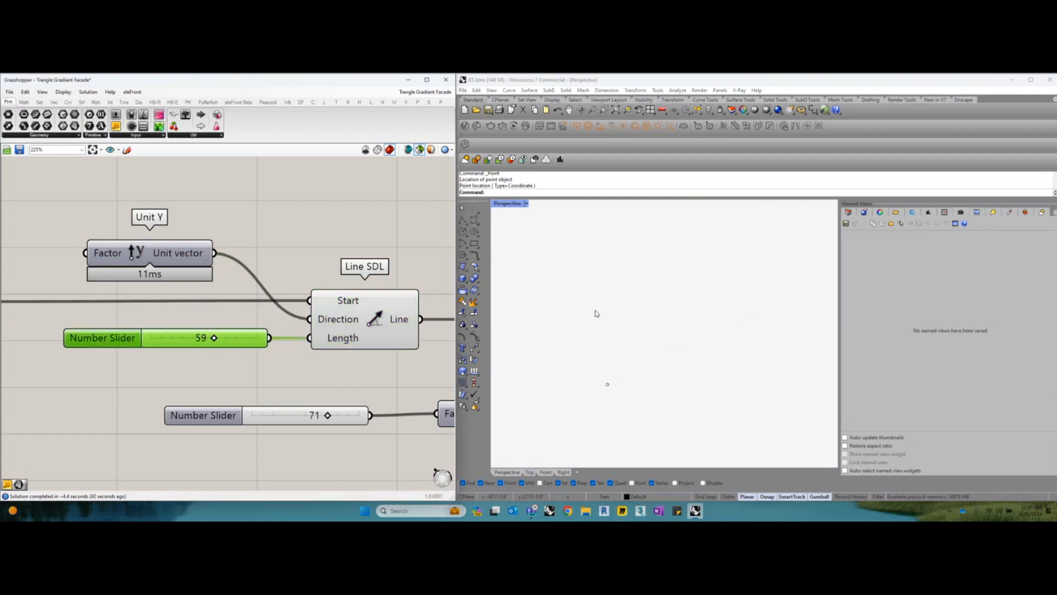
pyautogui.click(363, 321)
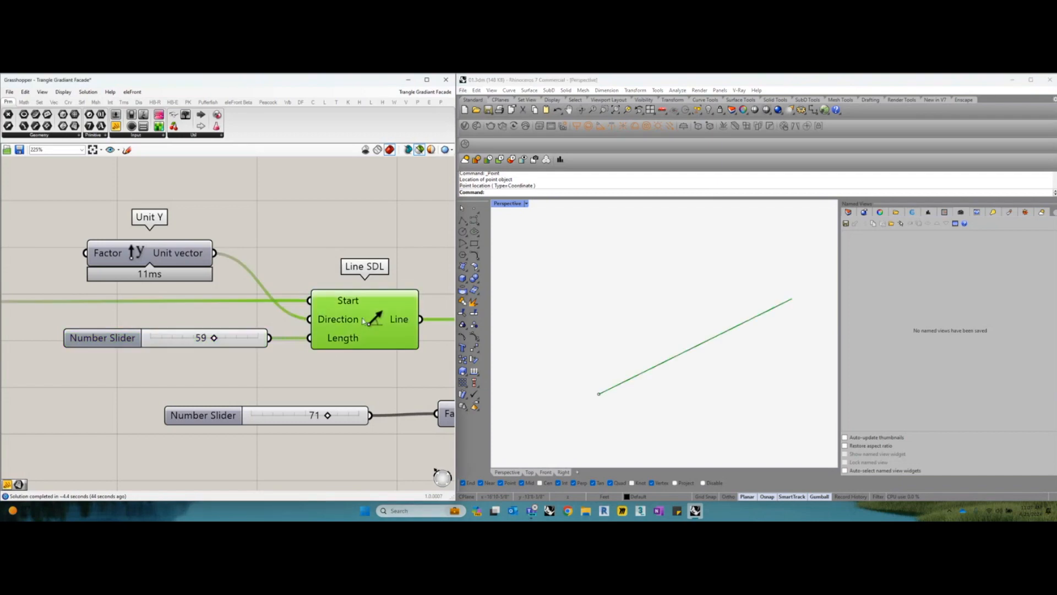
# Examine the Extrude component and the surface it previews in the Perspective viewport
pyautogui.scroll(-1, 344, 368)
pyautogui.moveTo(373, 333); pyautogui.dragTo(283, 329, button='right')
pyautogui.scroll(-1, 282, 328)
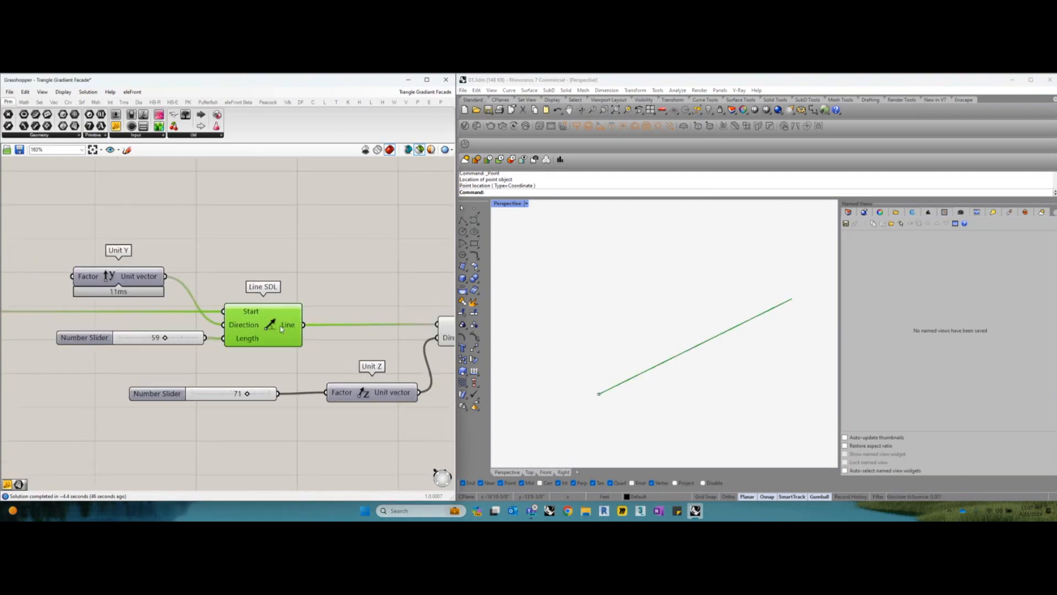
pyautogui.moveTo(365, 329); pyautogui.dragTo(260, 310, button='right')
pyautogui.click(384, 317)
pyautogui.scroll(-3, 659, 365)
pyautogui.moveTo(659, 365)
pyautogui.keyDown('shift'); pyautogui.mouseDown(button='right')
pyautogui.moveTo(663, 387)
pyautogui.moveTo(655, 351)
pyautogui.mouseUp(button='right'); pyautogui.keyUp('shift')
pyautogui.scroll(-4, 664, 387)
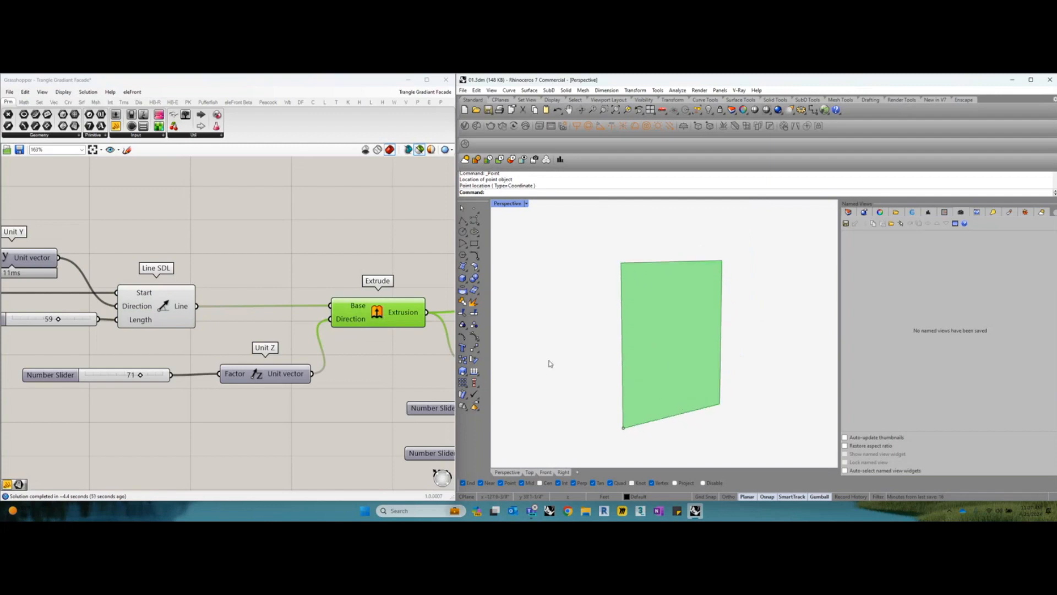
# Set the number slider feeding the Unit Z factor to 70
pyautogui.moveTo(303, 385); pyautogui.dragTo(358, 377, button='right')
pyautogui.scroll(1, 250, 374)
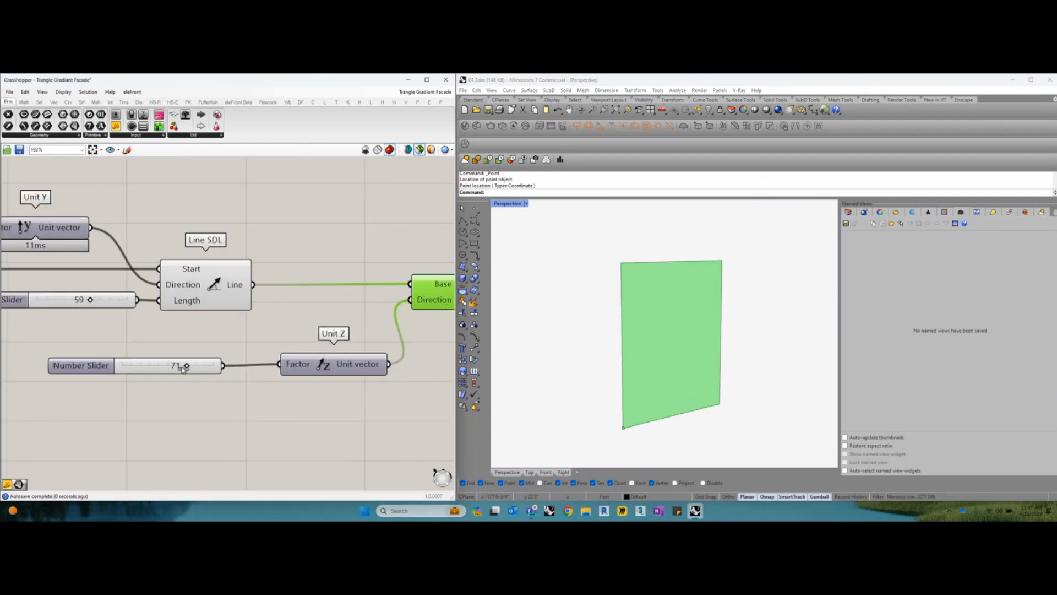
pyautogui.moveTo(396, 347); pyautogui.dragTo(349, 352)
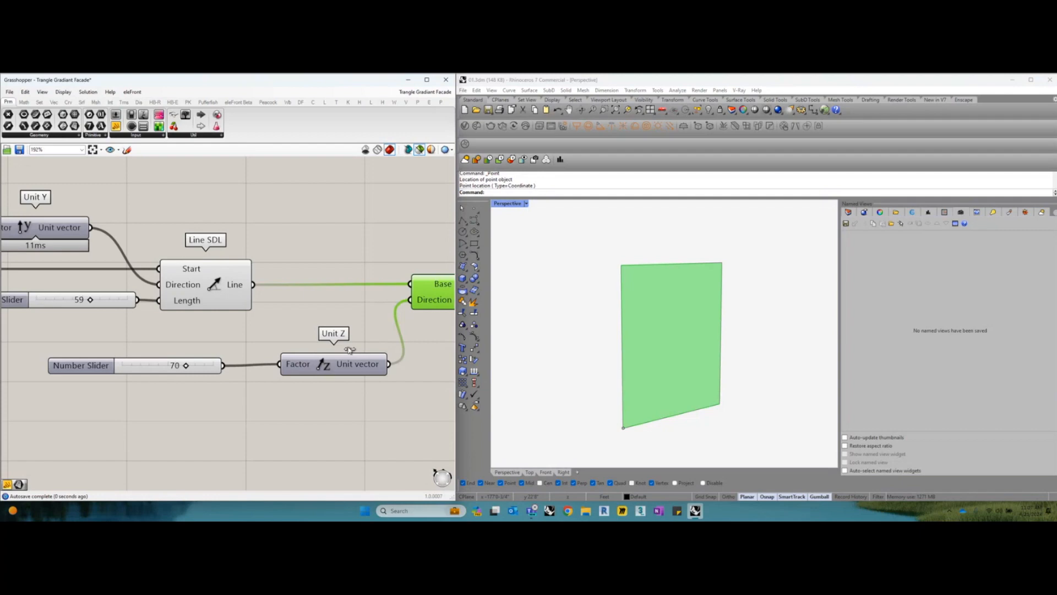
# Examine the Dimensions component that takes the extruded surface and outputs its U and V dimensions
pyautogui.scroll(-2, 349, 349)
pyautogui.scroll(1, 351, 348)
pyautogui.moveTo(351, 343); pyautogui.dragTo(299, 325, button='right')
pyautogui.scroll(-1, 256, 331)
pyautogui.scroll(1, 317, 337)
pyautogui.click(302, 351)
pyautogui.scroll(2, 302, 351)
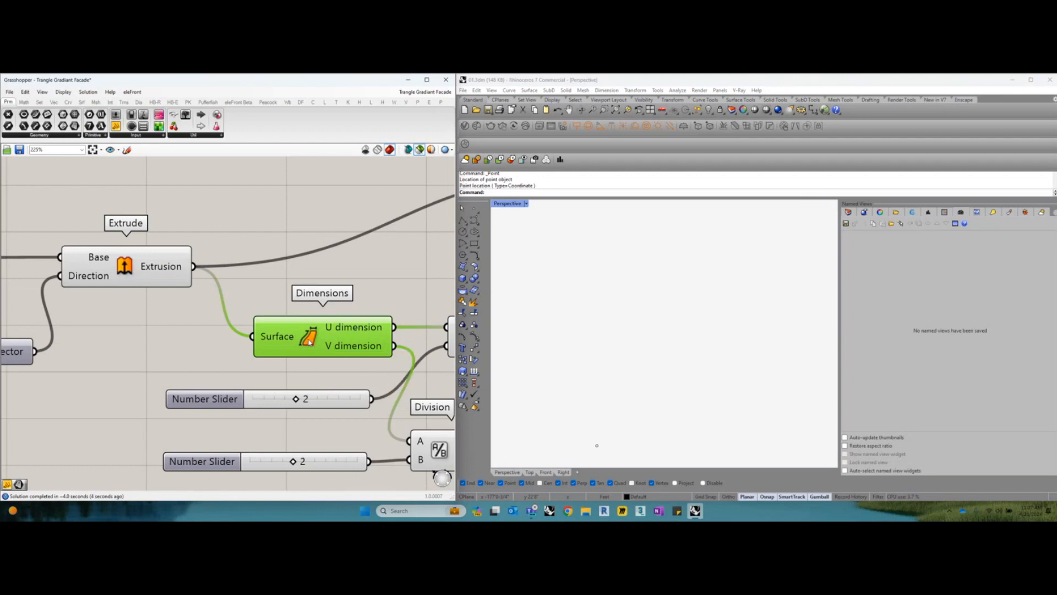
pyautogui.moveTo(308, 342); pyautogui.dragTo(306, 342)
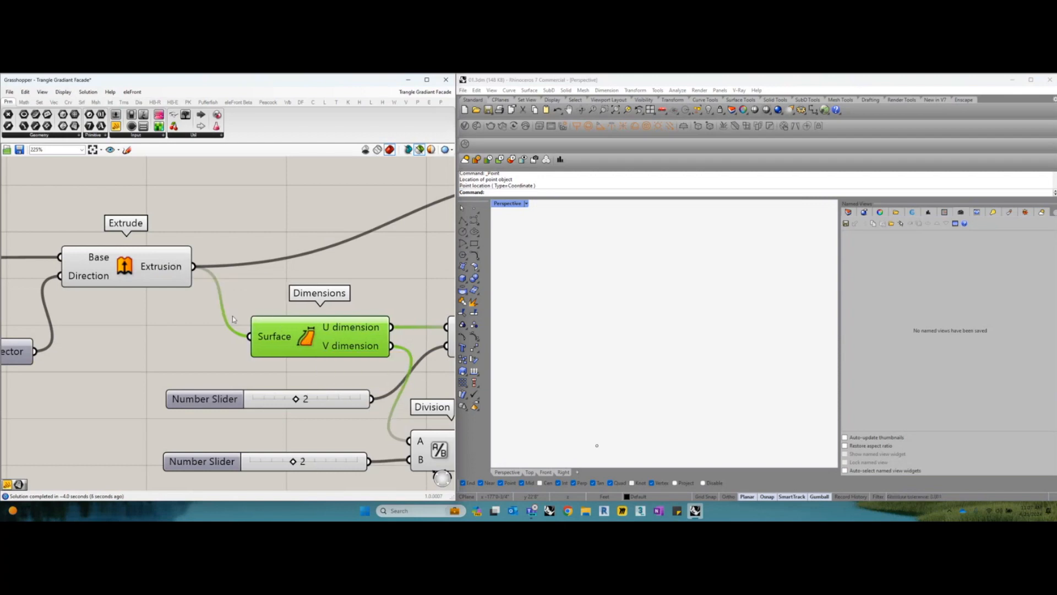
pyautogui.moveTo(312, 341); pyautogui.dragTo(305, 341)
pyautogui.moveTo(275, 349); pyautogui.dragTo(244, 301, button='right')
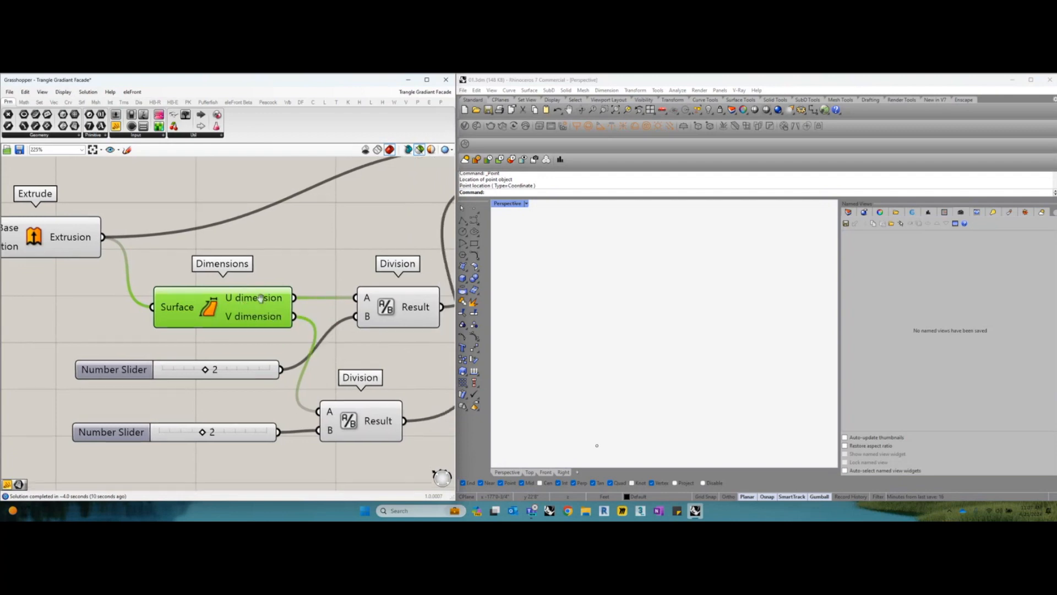
# Examine how the two Division components divide the surface's U and V dimensions by their number sliders
pyautogui.click(388, 288)
pyautogui.moveTo(381, 310); pyautogui.dragTo(383, 310)
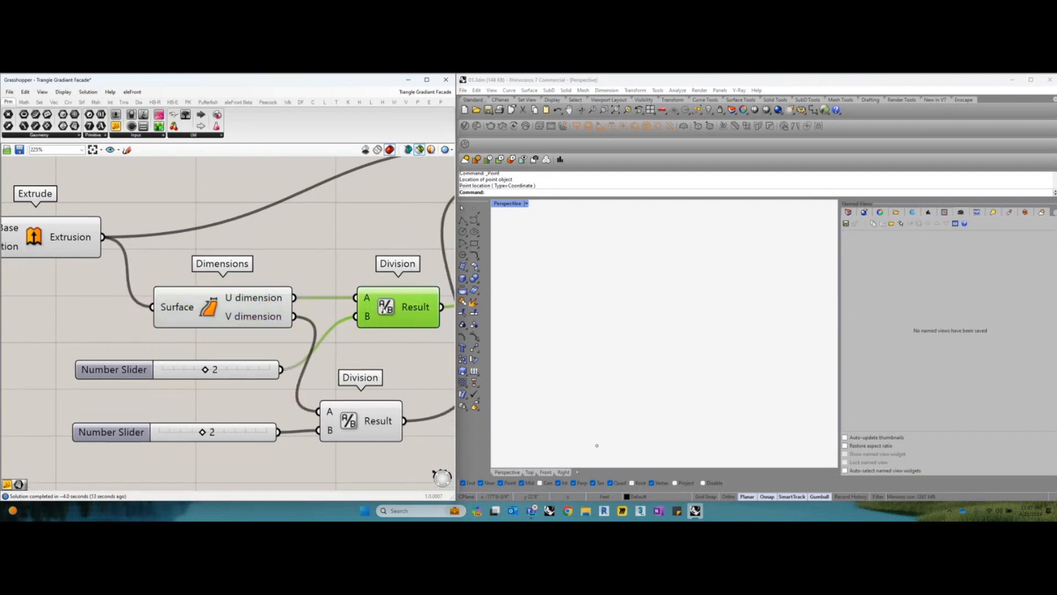
pyautogui.click(255, 314)
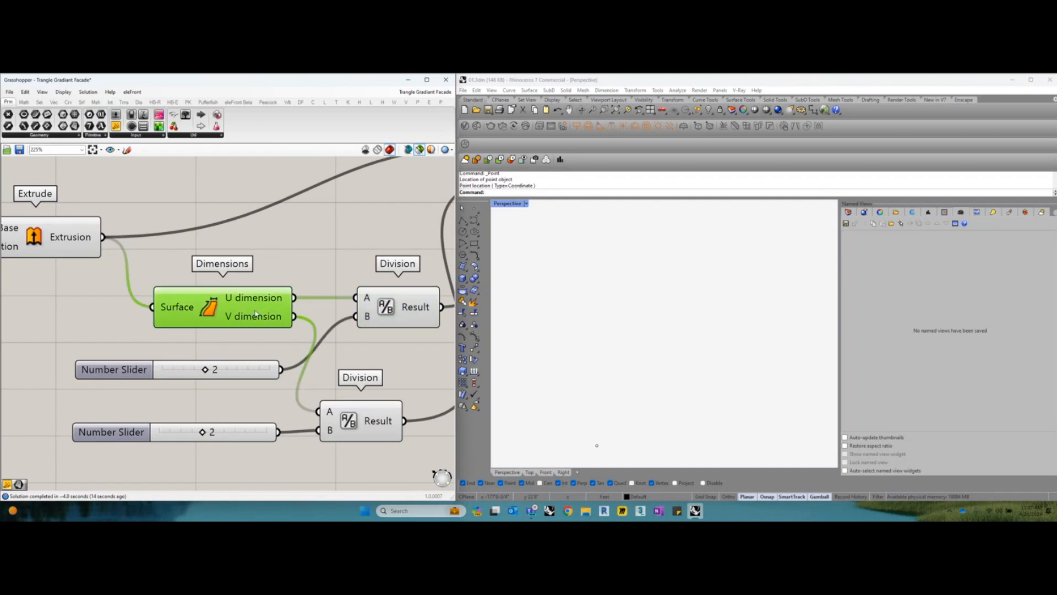
pyautogui.click(384, 311)
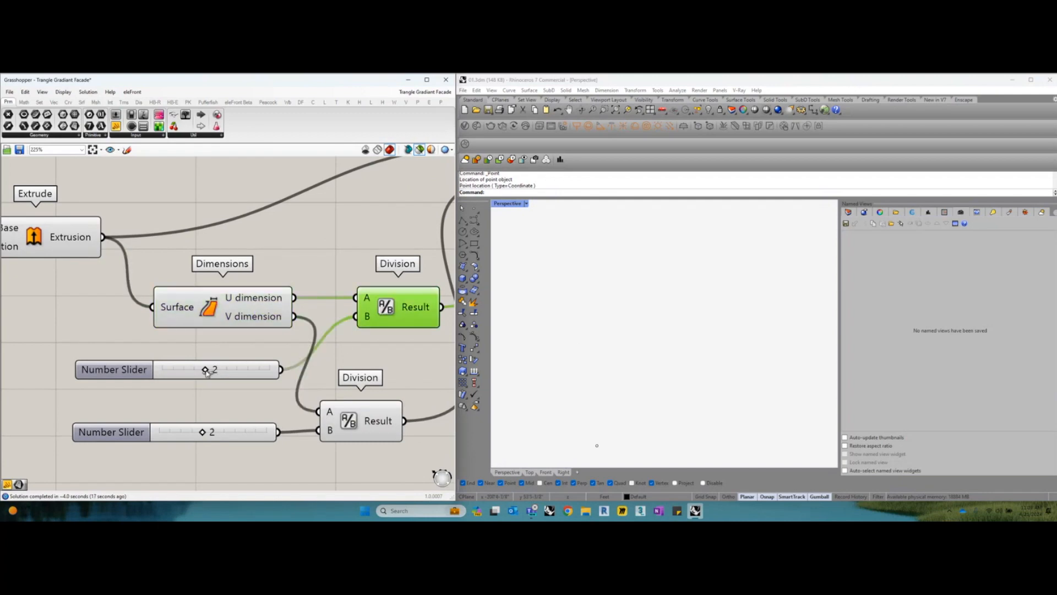
pyautogui.scroll(-1, 281, 335)
pyautogui.moveTo(332, 381); pyautogui.dragTo(318, 379, button='right')
pyautogui.moveTo(335, 407); pyautogui.dragTo(356, 409)
pyautogui.click(236, 321)
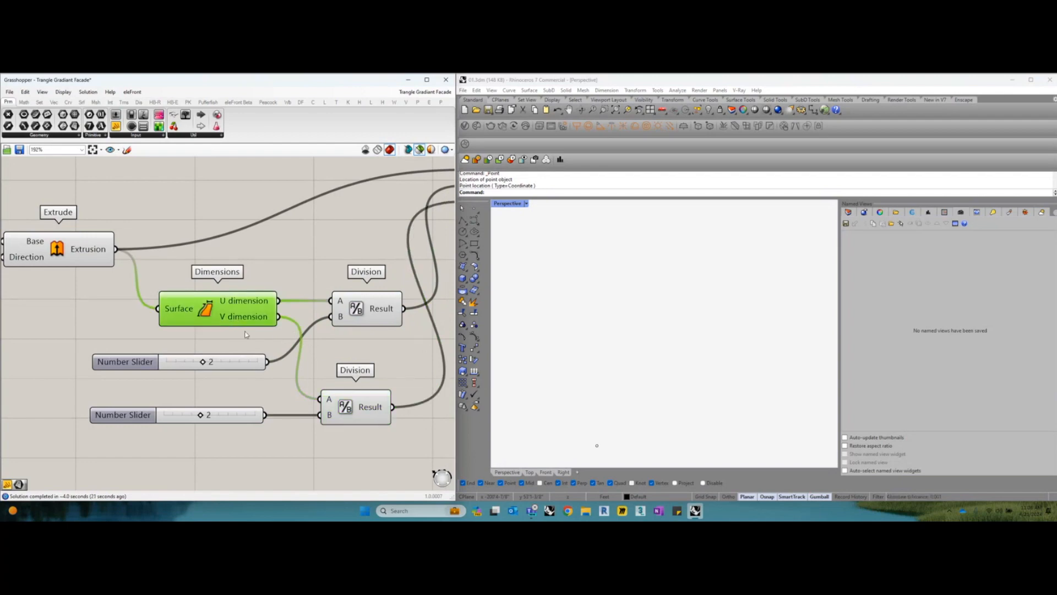
pyautogui.moveTo(353, 410); pyautogui.dragTo(350, 410)
pyautogui.moveTo(366, 310); pyautogui.dragTo(361, 311)
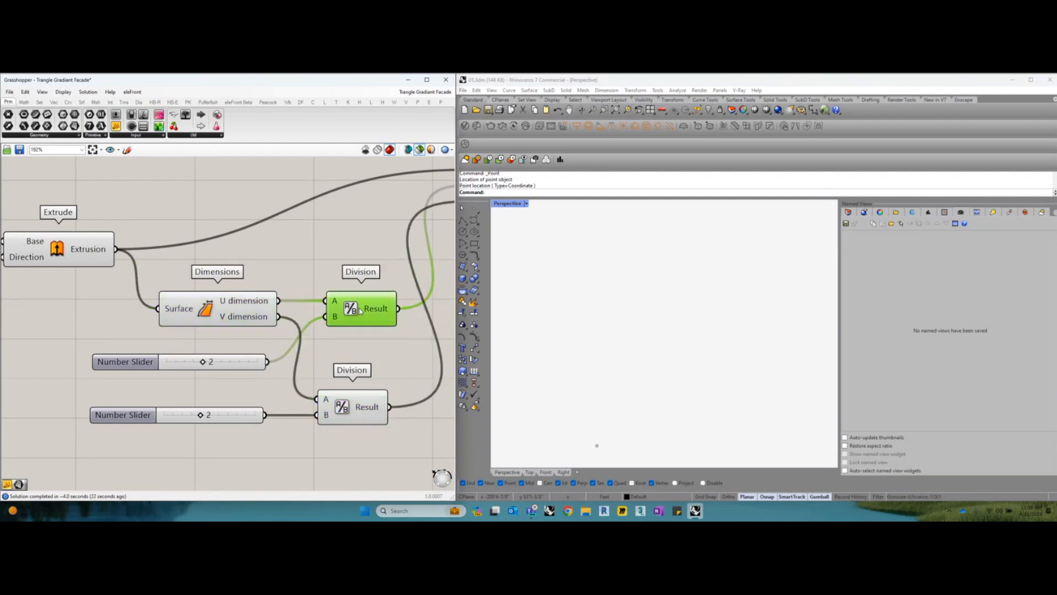
# Preview the Triangle Panels B result on the surface and list the available panel components
pyautogui.scroll(-1, 361, 313)
pyautogui.moveTo(362, 313); pyautogui.dragTo(299, 334, button='right')
pyautogui.click(422, 229)
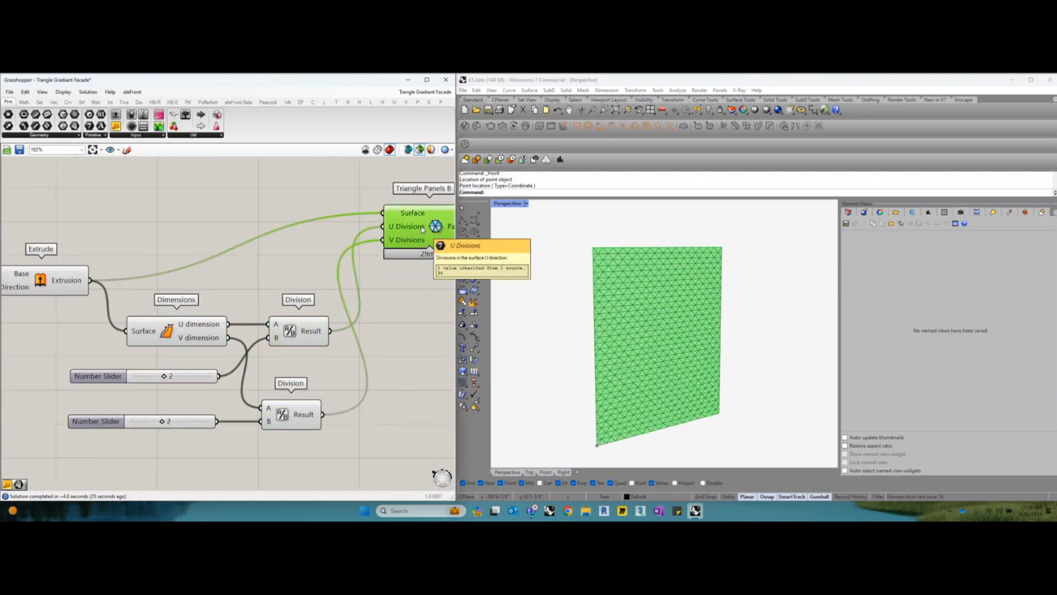
pyautogui.moveTo(422, 232); pyautogui.dragTo(407, 262, button='right')
pyautogui.moveTo(407, 263); pyautogui.dragTo(404, 294)
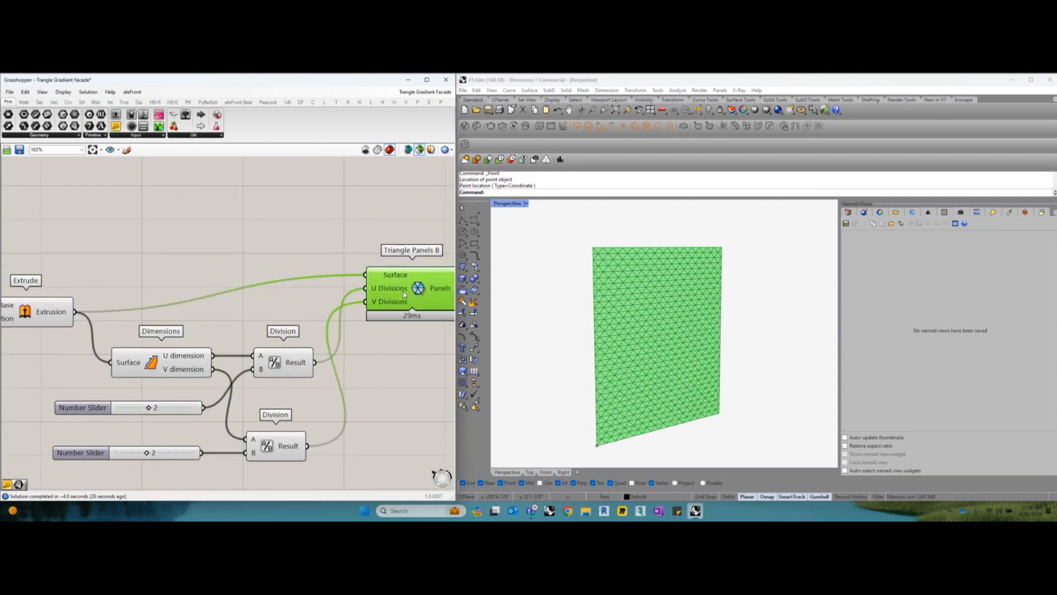
pyautogui.moveTo(404, 295); pyautogui.dragTo(350, 294, button='right')
pyautogui.scroll(1, 348, 291)
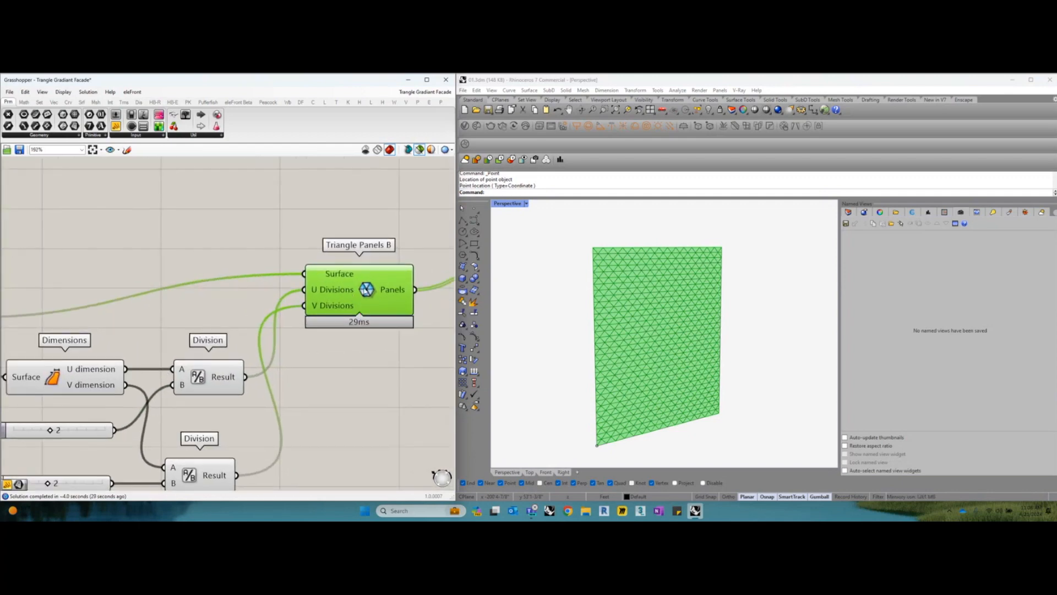
pyautogui.click(370, 102)
pyautogui.click(256, 136)
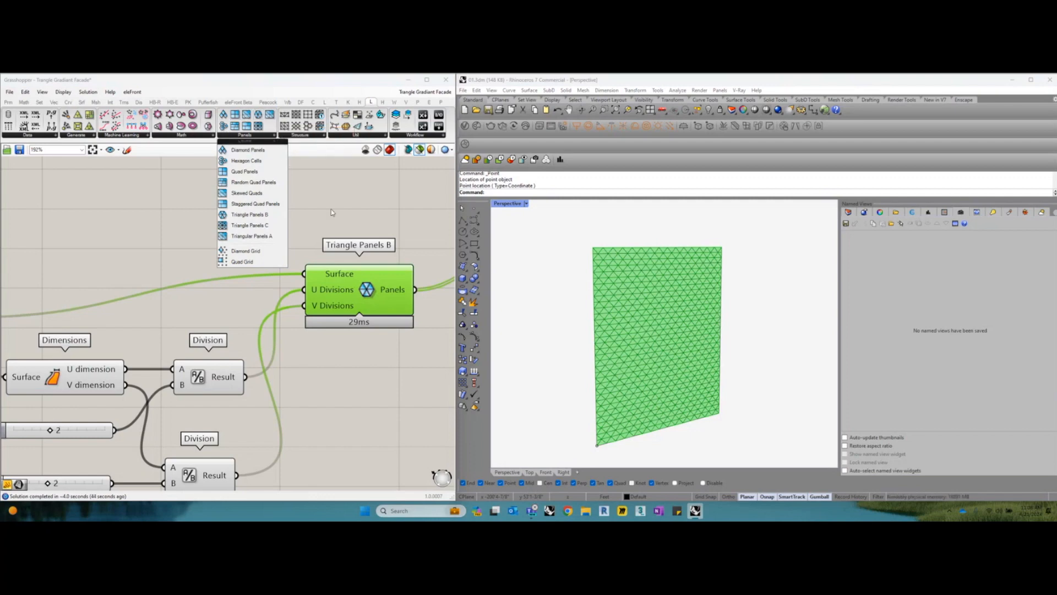
# Compare the Extrude component's surface with the triangular panels that Triangle Panels B generates from it
pyautogui.click(334, 217)
pyautogui.click(345, 296)
pyautogui.scroll(-2, 344, 296)
pyautogui.moveTo(345, 296); pyautogui.dragTo(415, 289, button='right')
pyautogui.moveTo(92, 294); pyautogui.dragTo(92, 267)
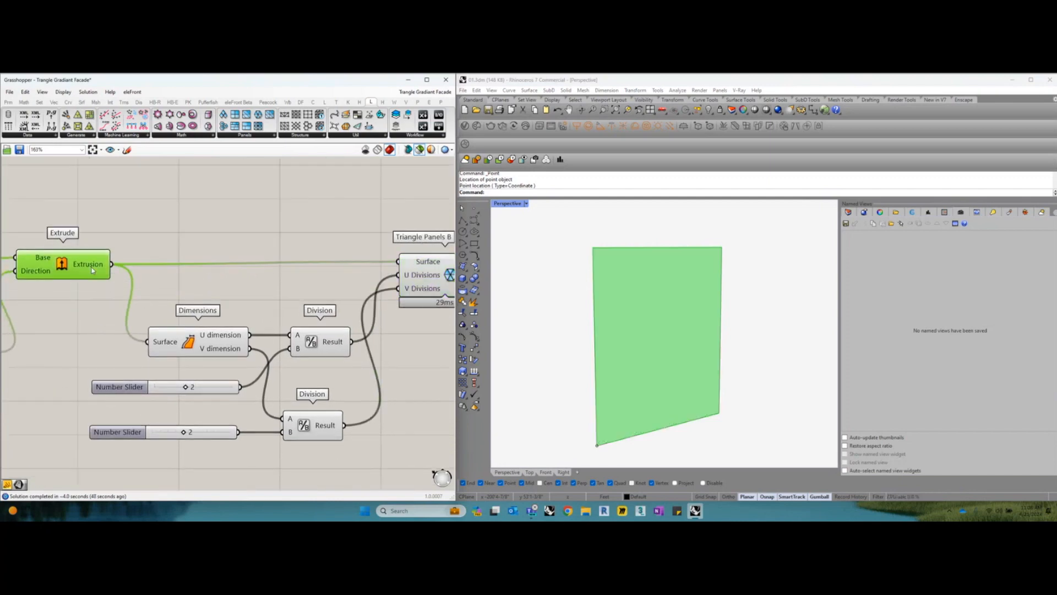
pyautogui.moveTo(256, 280); pyautogui.dragTo(199, 270, button='right')
pyautogui.moveTo(383, 269); pyautogui.dragTo(378, 273)
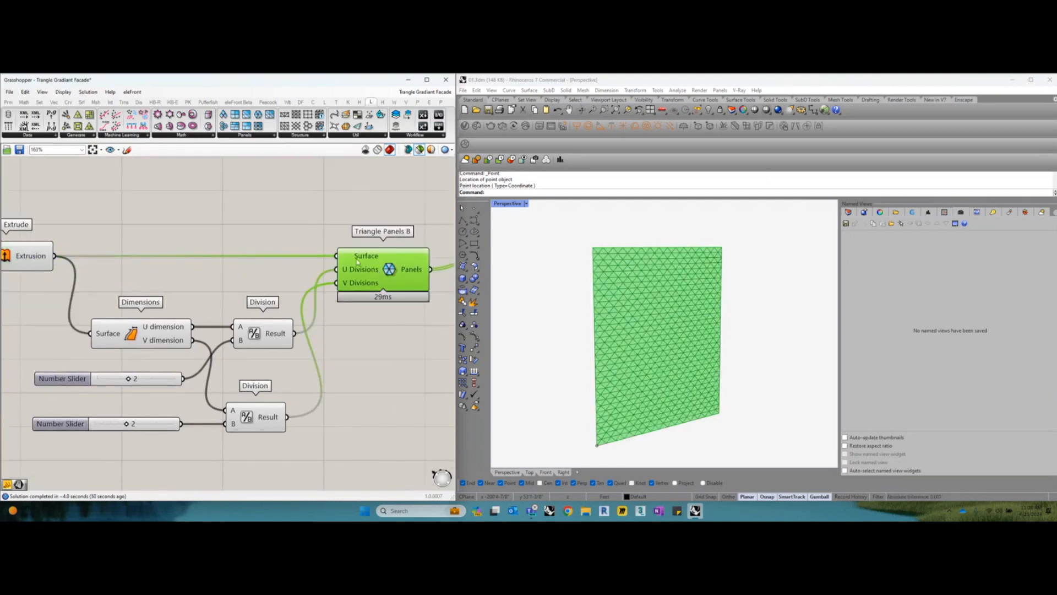
# Examine how the divided U and V dimensions feed the U Divisions and V Divisions inputs of Triangle Panels B
pyautogui.moveTo(296, 317); pyautogui.dragTo(320, 303, button='right')
pyautogui.moveTo(196, 318); pyautogui.dragTo(185, 317)
pyautogui.moveTo(288, 321); pyautogui.dragTo(285, 321)
pyautogui.click(288, 403)
pyautogui.scroll(2, 169, 318)
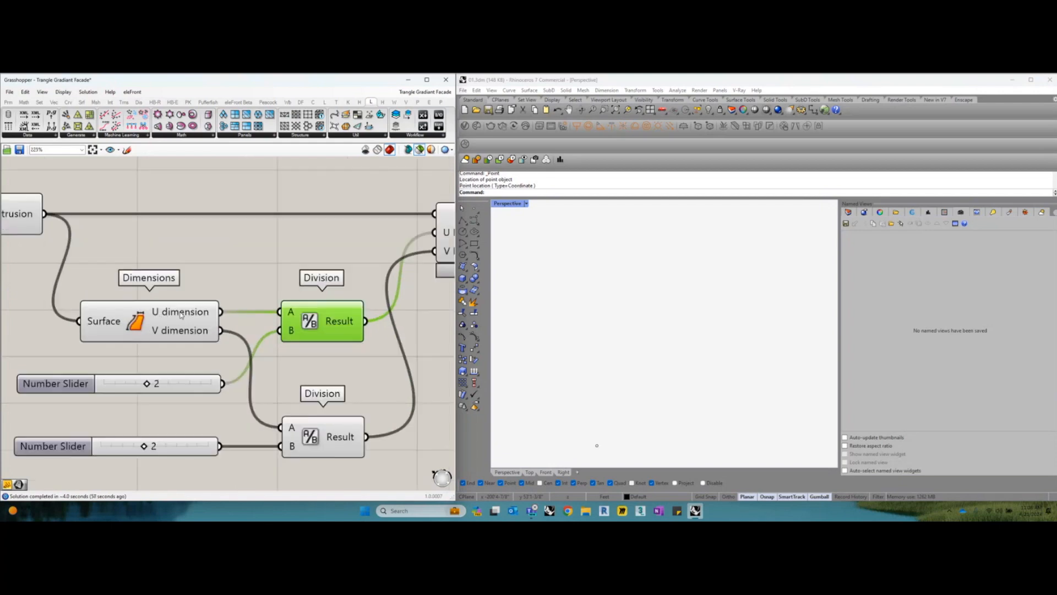
pyautogui.scroll(-1, 181, 314)
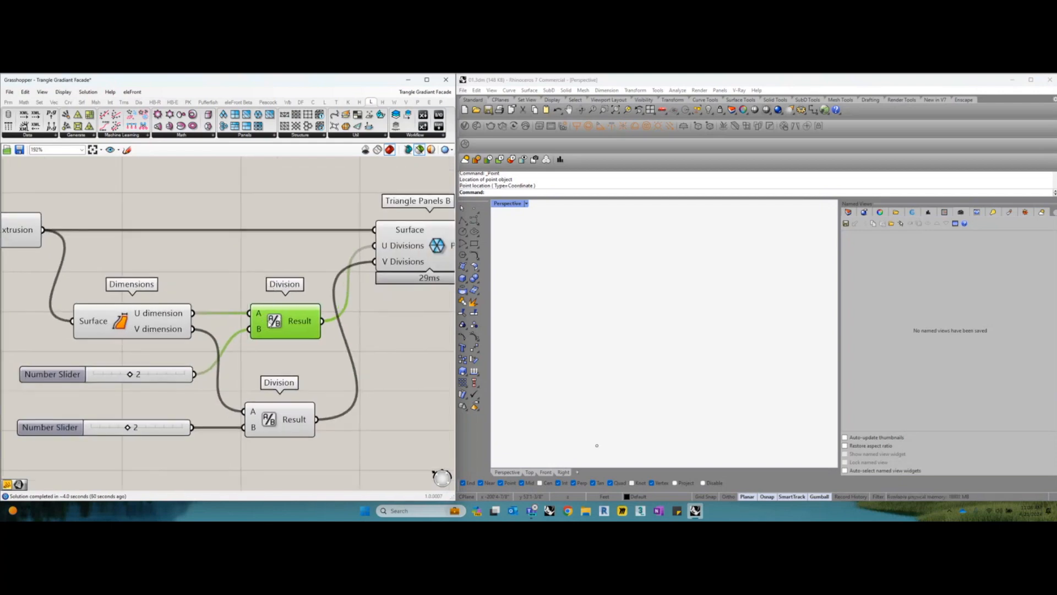
pyautogui.moveTo(164, 374); pyautogui.dragTo(147, 374, button='right')
pyautogui.moveTo(263, 318); pyautogui.dragTo(266, 318)
pyautogui.moveTo(350, 265); pyautogui.dragTo(315, 269, button='right')
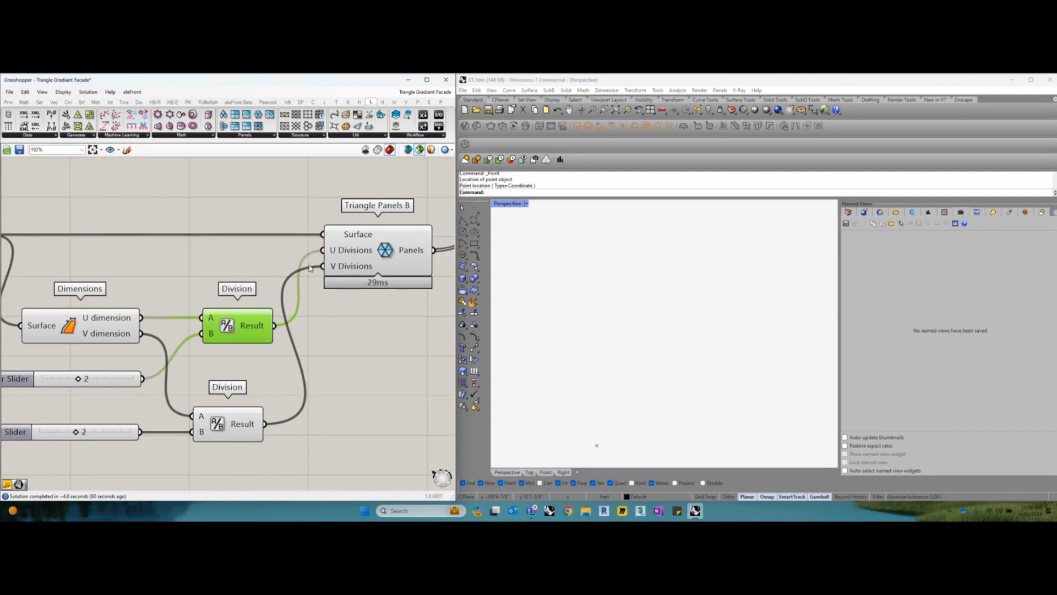
pyautogui.moveTo(359, 255); pyautogui.dragTo(361, 254)
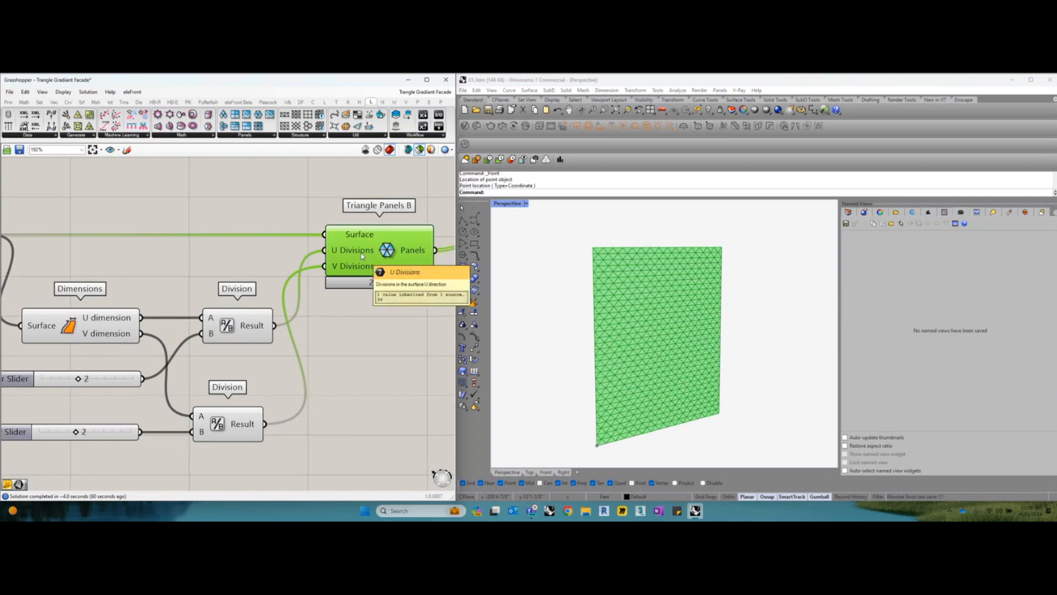
pyautogui.moveTo(231, 423); pyautogui.dragTo(236, 423)
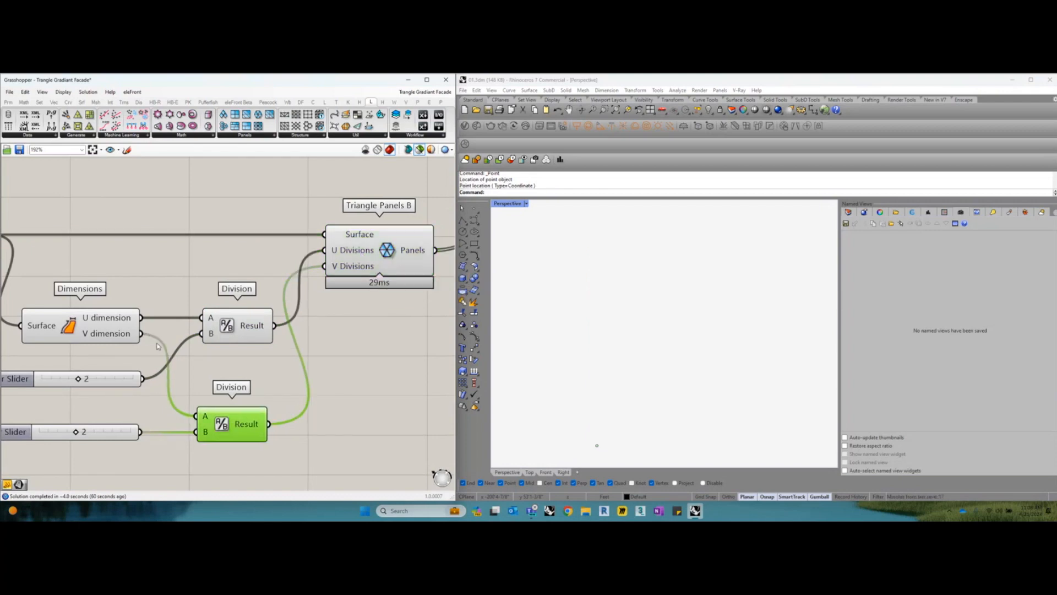
pyautogui.moveTo(199, 421); pyautogui.dragTo(207, 420, button='right')
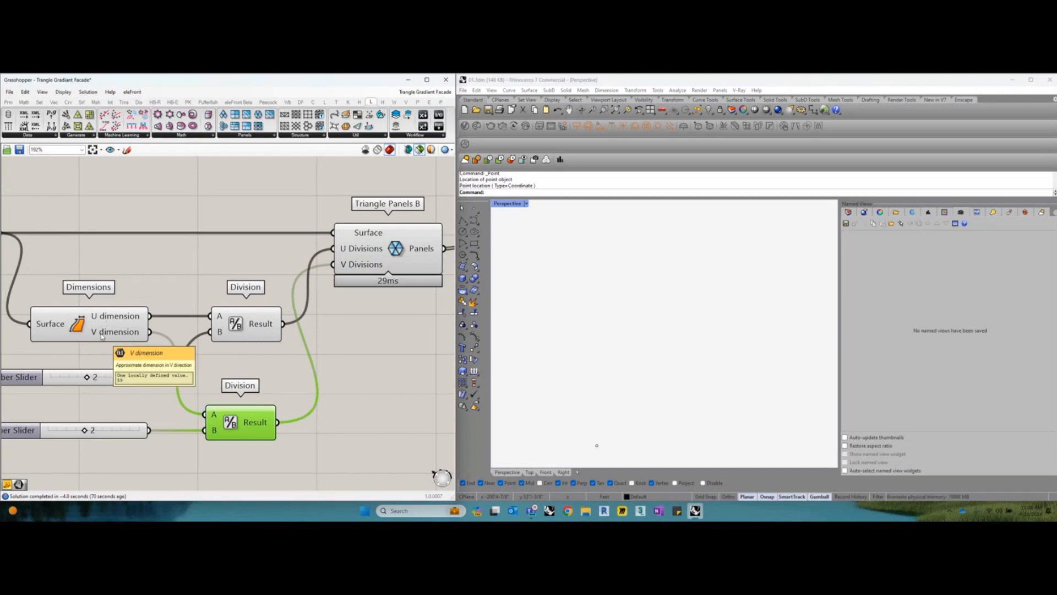
# Preview Triangle Panels B and examine its triangular pattern closely along the base of the surface in the Perspective view
pyautogui.moveTo(348, 291); pyautogui.dragTo(269, 311, button='right')
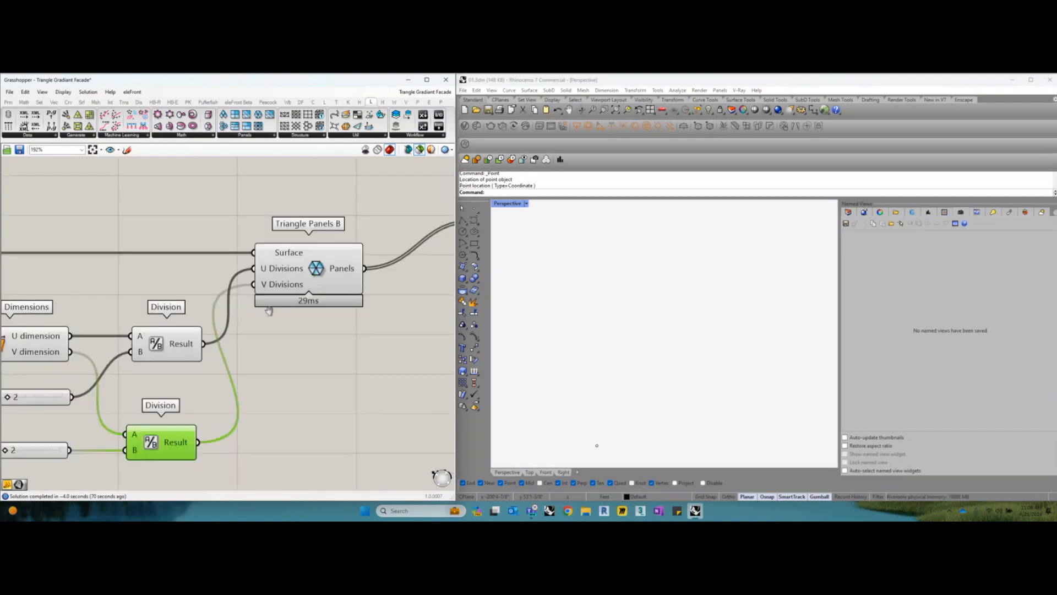
pyautogui.click(311, 272)
pyautogui.moveTo(655, 366); pyautogui.dragTo(608, 359, button='right')
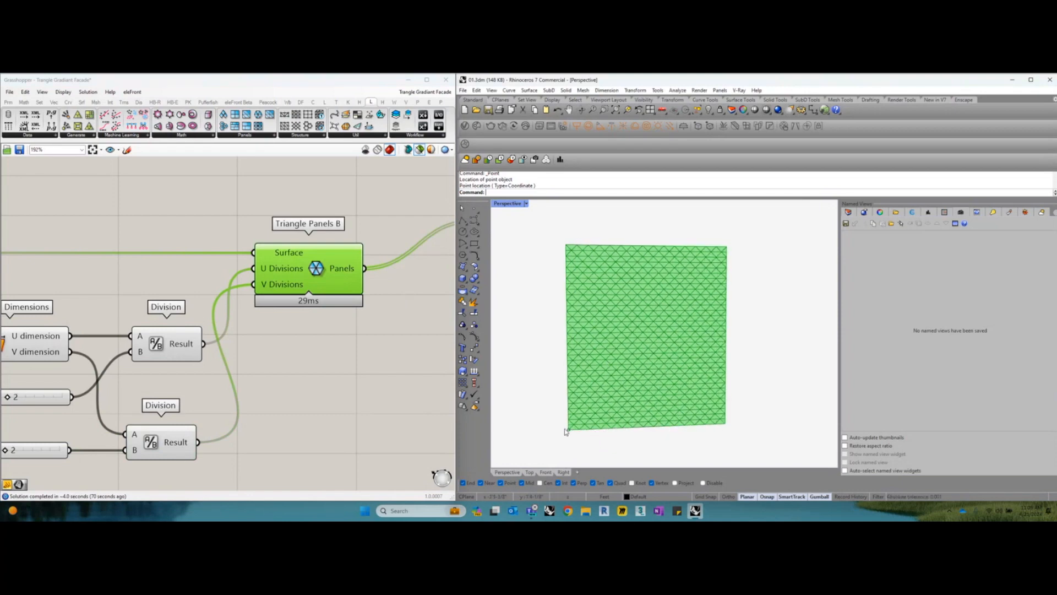
pyautogui.moveTo(347, 319); pyautogui.dragTo(337, 315, button='right')
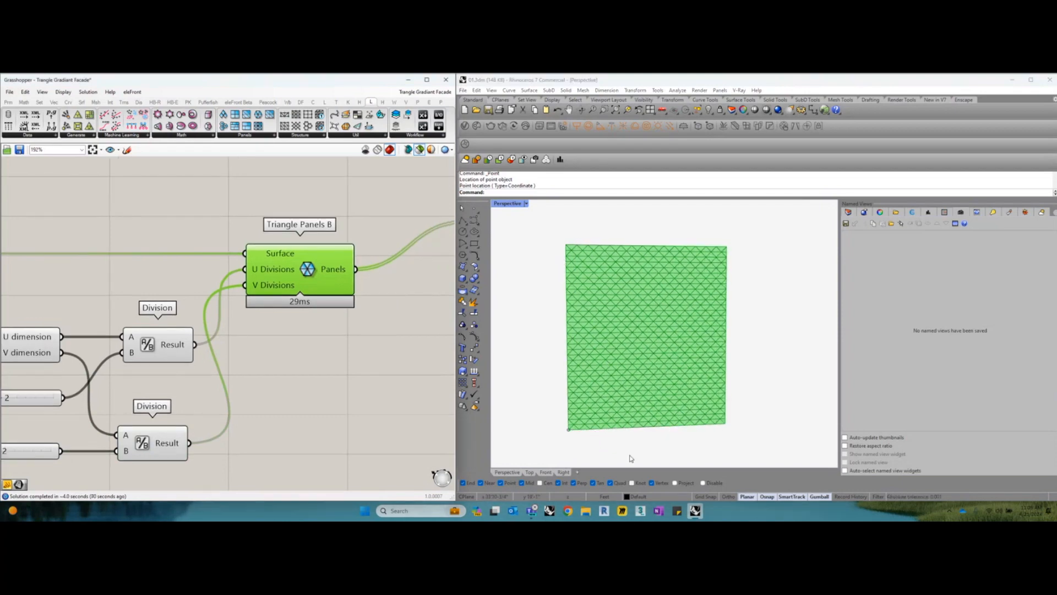
pyautogui.scroll(3, 583, 456)
pyautogui.scroll(-2, 593, 405)
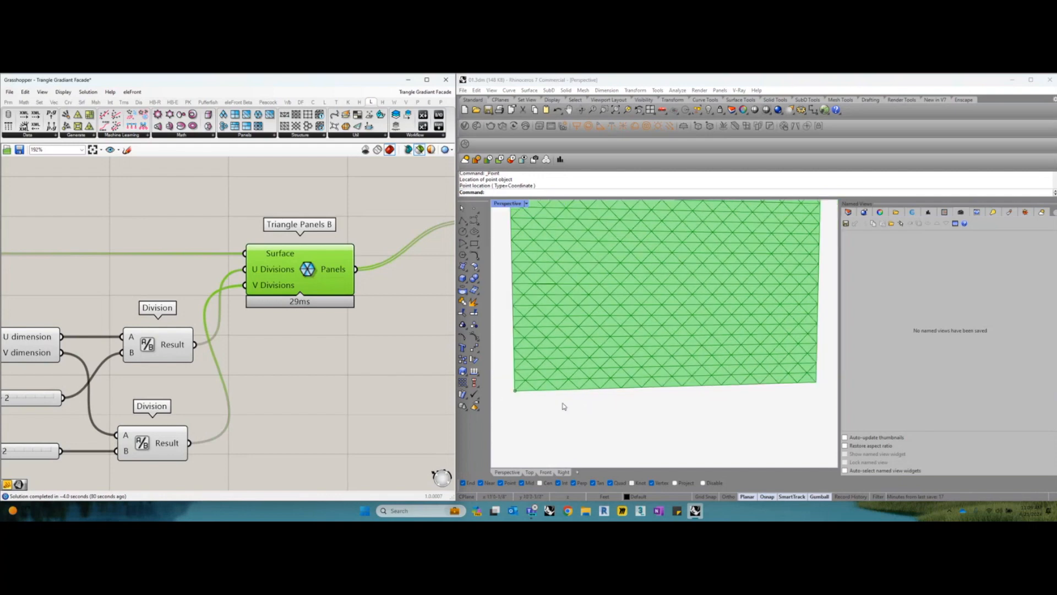
pyautogui.scroll(2, 517, 391)
pyautogui.scroll(3, 550, 364)
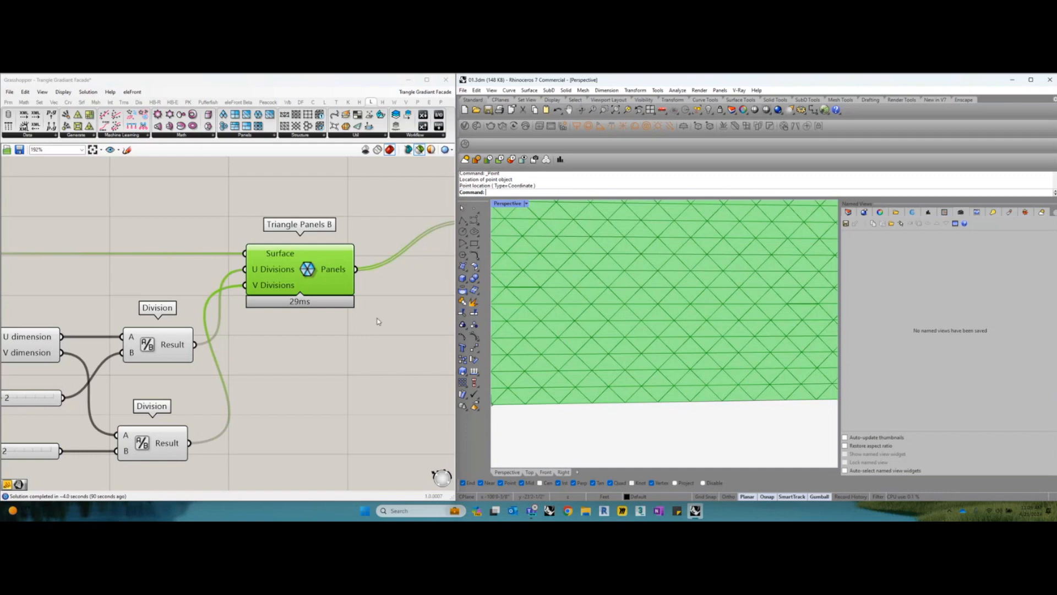
pyautogui.scroll(-2, 352, 300)
# Move the Deconstruct Brep component down into line with the Panels output of Triangle Panels B
pyautogui.moveTo(336, 285); pyautogui.dragTo(284, 293, button='right')
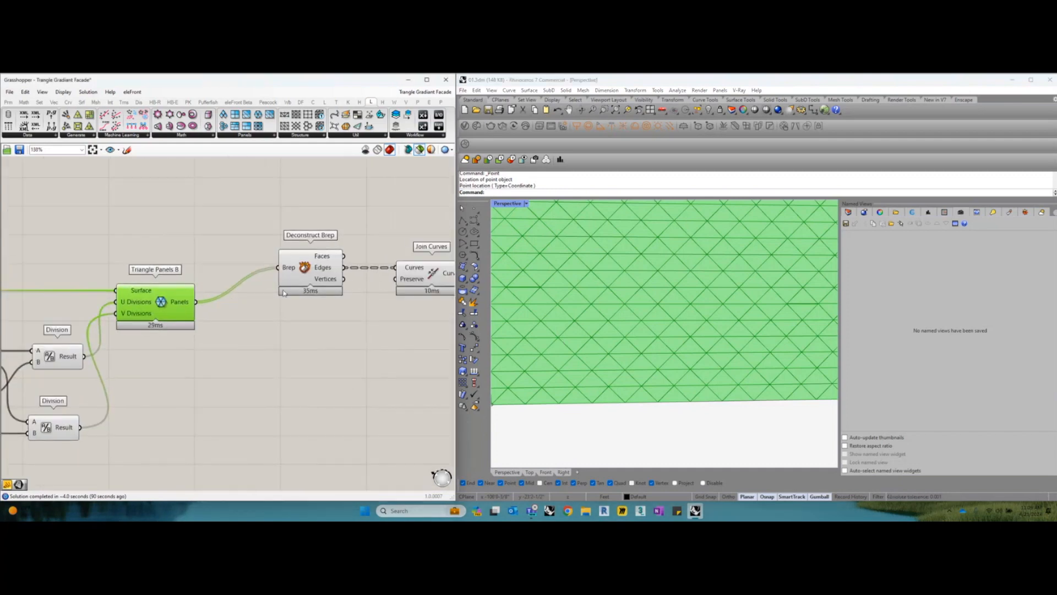
pyautogui.scroll(1, 293, 290)
pyautogui.moveTo(314, 271); pyautogui.dragTo(301, 311)
pyautogui.moveTo(292, 308); pyautogui.dragTo(269, 309, button='right')
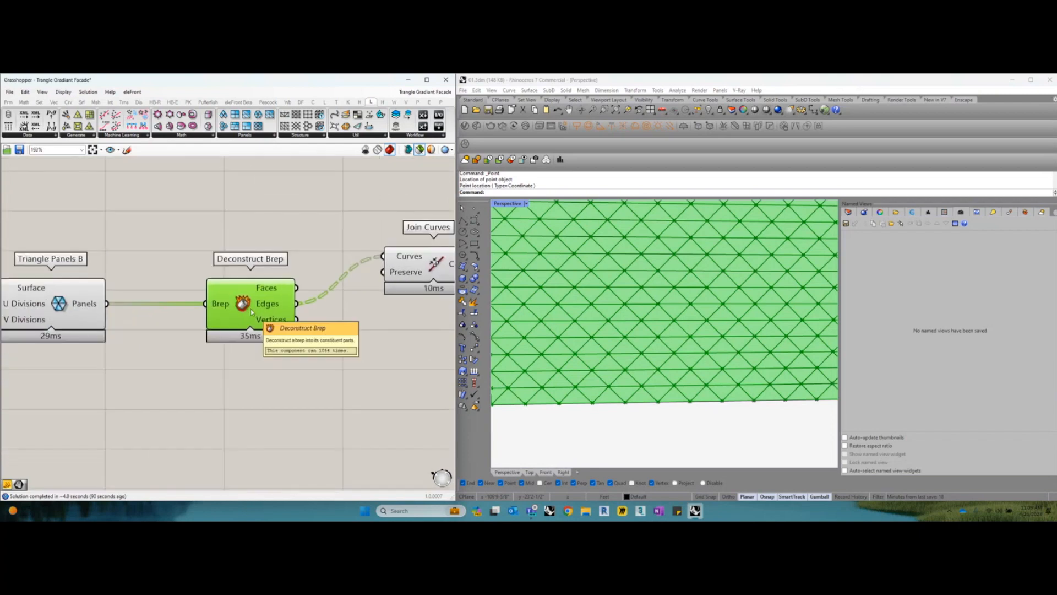
pyautogui.scroll(1, 250, 309)
# Place a Panel below Deconstruct Brep and wire the Panels output of Triangle Panels B into it
pyautogui.click(119, 301)
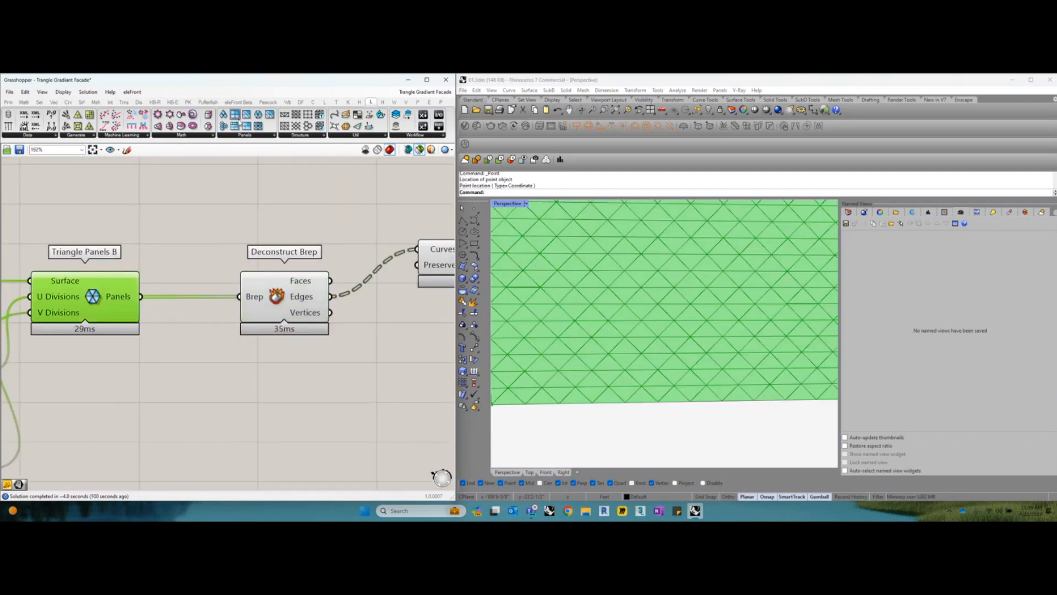
pyautogui.click(9, 103)
pyautogui.moveTo(115, 126); pyautogui.dragTo(220, 399)
pyautogui.moveTo(142, 297); pyautogui.dragTo(156, 399)
pyautogui.scroll(-1, 293, 420)
pyautogui.moveTo(294, 419); pyautogui.dragTo(293, 368, button='right')
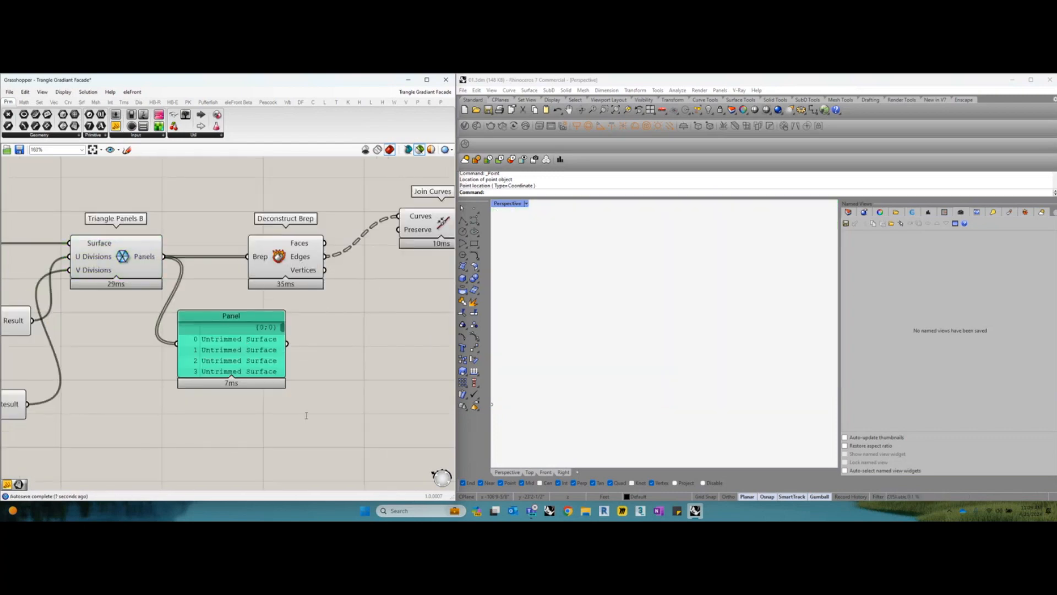
# Add a List Length component and connect the Panels output of Triangle Panels B to its List input
pyautogui.doubleClick(306, 415)
pyautogui.write('list len')
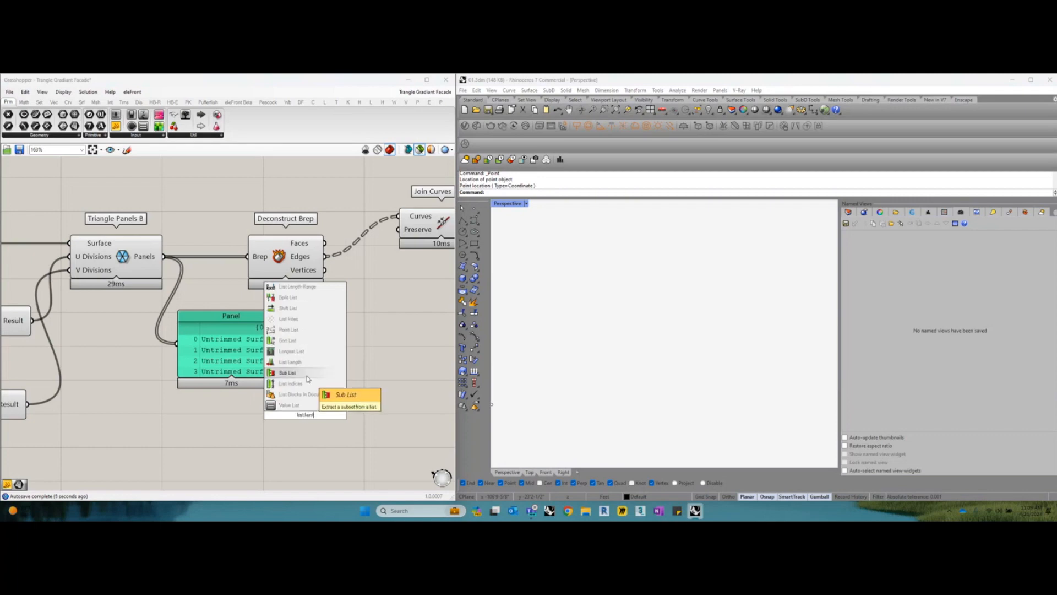
pyautogui.press('BackSpace')
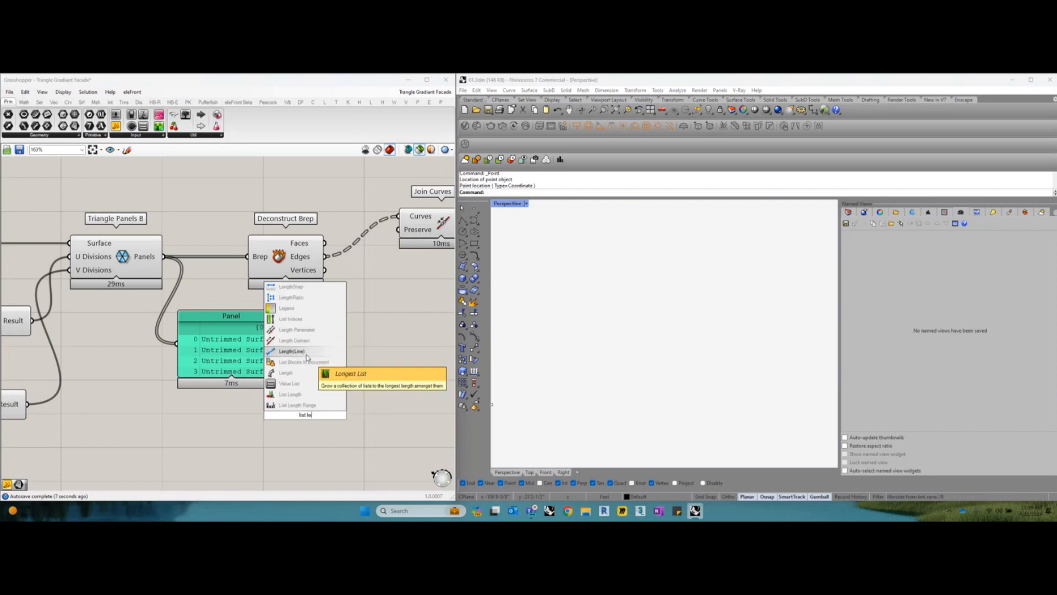
pyautogui.write('ng')
pyautogui.click(306, 395)
pyautogui.moveTo(305, 417); pyautogui.dragTo(337, 372)
pyautogui.moveTo(165, 259); pyautogui.dragTo(336, 355)
# Connect List Length's Length output to the Panel and arrange both side by side below Deconstruct Brep
pyautogui.moveTo(341, 393); pyautogui.dragTo(294, 375, button='right')
pyautogui.moveTo(160, 298); pyautogui.dragTo(408, 352)
pyautogui.moveTo(327, 332); pyautogui.dragTo(378, 379)
pyautogui.moveTo(405, 379); pyautogui.dragTo(384, 347)
pyautogui.moveTo(384, 347); pyautogui.dragTo(380, 349, button='right')
pyautogui.moveTo(296, 337); pyautogui.dragTo(180, 342)
pyautogui.moveTo(401, 368); pyautogui.dragTo(295, 354)
pyautogui.moveTo(296, 355); pyautogui.dragTo(335, 371, button='right')
pyautogui.moveTo(315, 370); pyautogui.dragTo(306, 370)
# Preview all triangular panels on the facade surface and read their number in the Panel
pyautogui.click(141, 269)
pyautogui.scroll(-10, 677, 322)
pyautogui.moveTo(678, 322); pyautogui.dragTo(680, 361, button='right')
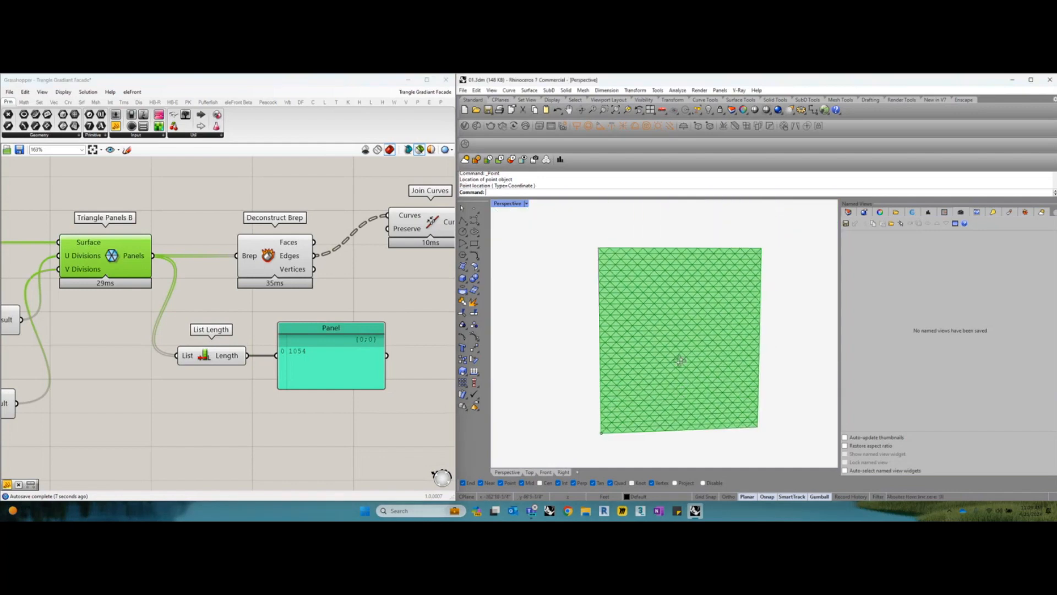
pyautogui.click(318, 355)
pyautogui.moveTo(275, 317); pyautogui.dragTo(273, 336, button='right')
# Examine the Deconstruct Brep component's Faces, Edges and Vertices outputs and preview them on the facade
pyautogui.click(267, 285)
pyautogui.scroll(2, 222, 275)
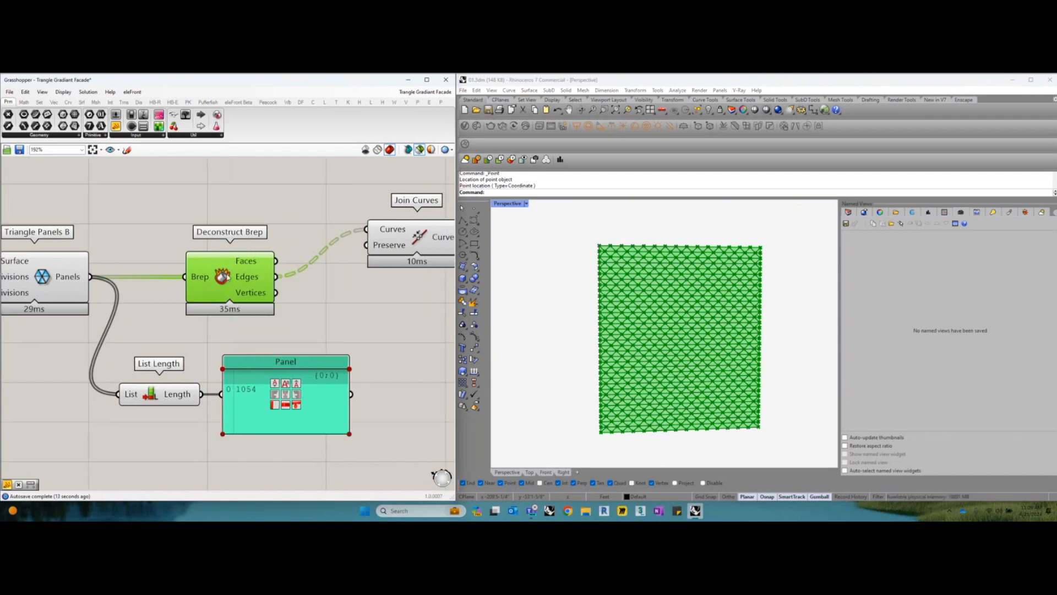
pyautogui.moveTo(257, 265); pyautogui.dragTo(235, 267, button='right')
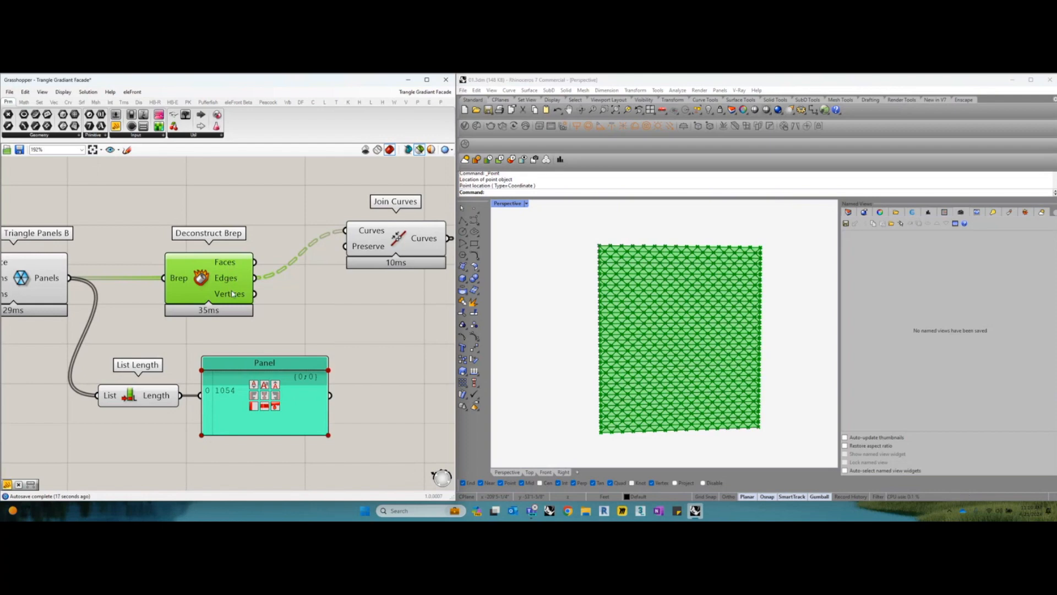
pyautogui.moveTo(232, 292); pyautogui.dragTo(223, 290, button='right')
# Delete the List Length component and its attached Panel
pyautogui.moveTo(147, 392); pyautogui.dragTo(151, 392)
pyautogui.moveTo(342, 472); pyautogui.dragTo(127, 345)
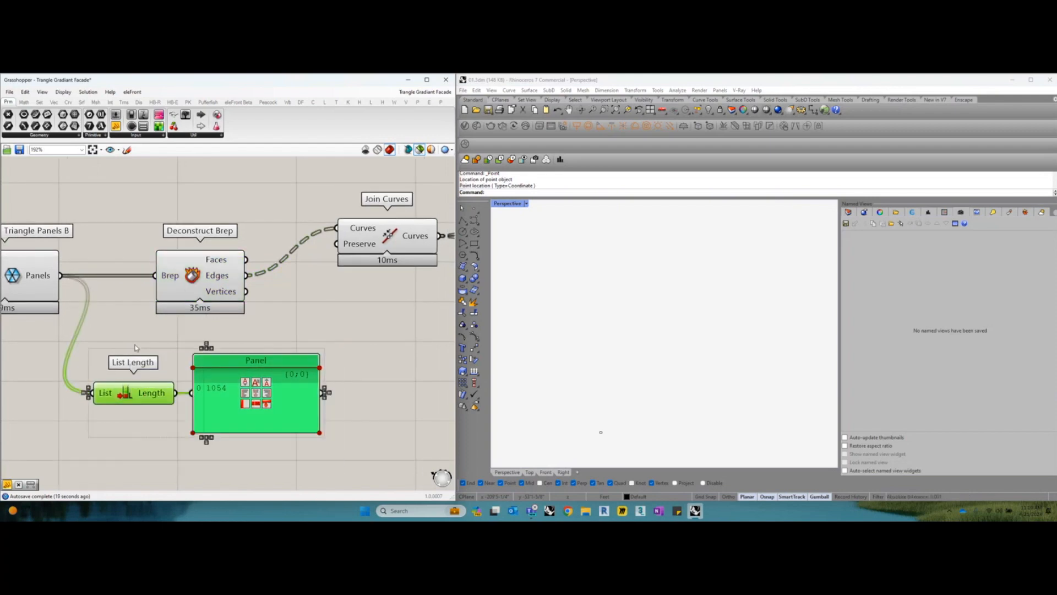
pyautogui.press('Delete')
# Move the Join Curves component down beside Deconstruct Brep's Edges output and preview its curves on the facade
pyautogui.moveTo(275, 237); pyautogui.dragTo(234, 269, button='right')
pyautogui.moveTo(330, 268); pyautogui.dragTo(302, 316)
pyautogui.moveTo(298, 309); pyautogui.dragTo(259, 298, button='right')
pyautogui.moveTo(612, 354); pyautogui.dragTo(634, 372, button='right')
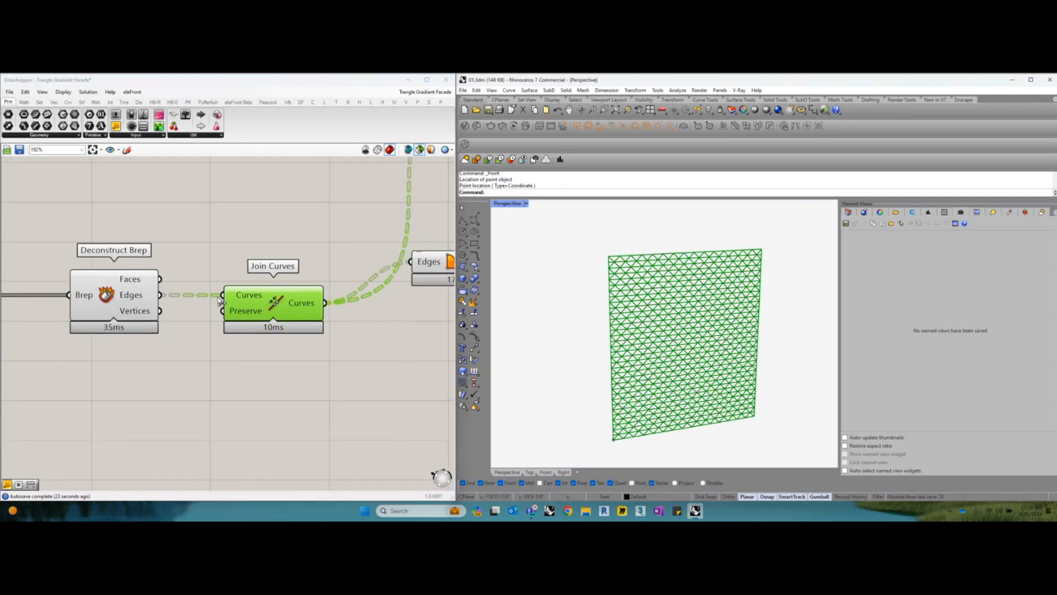
pyautogui.scroll(1, 129, 300)
# Place a Panel below Join Curves and wire Deconstruct Brep's Edges output into it
pyautogui.click(130, 301)
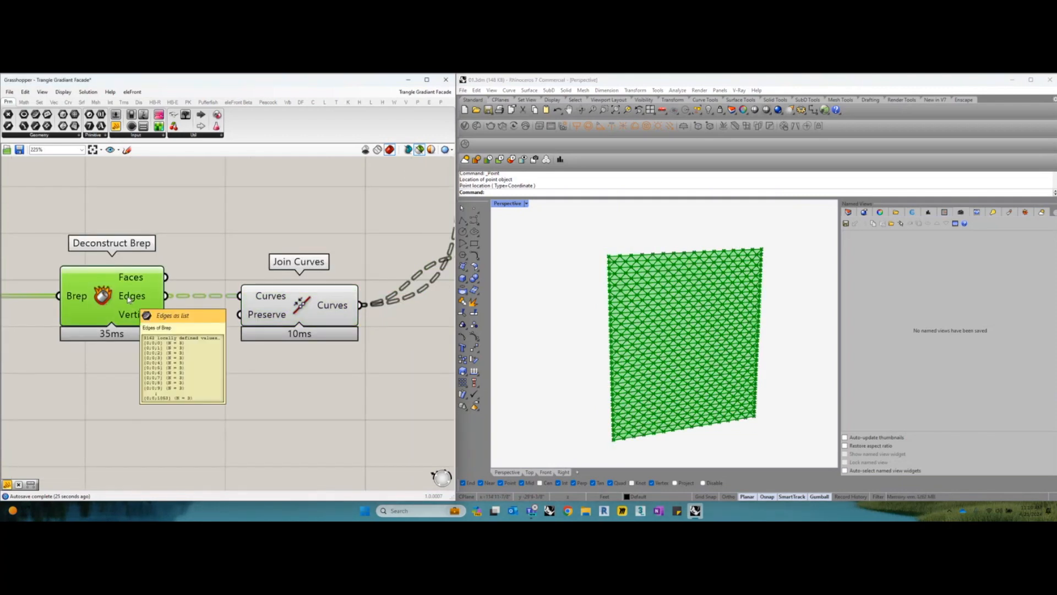
pyautogui.moveTo(128, 222); pyautogui.dragTo(112, 218, button='right')
pyautogui.moveTo(116, 126); pyautogui.dragTo(197, 381)
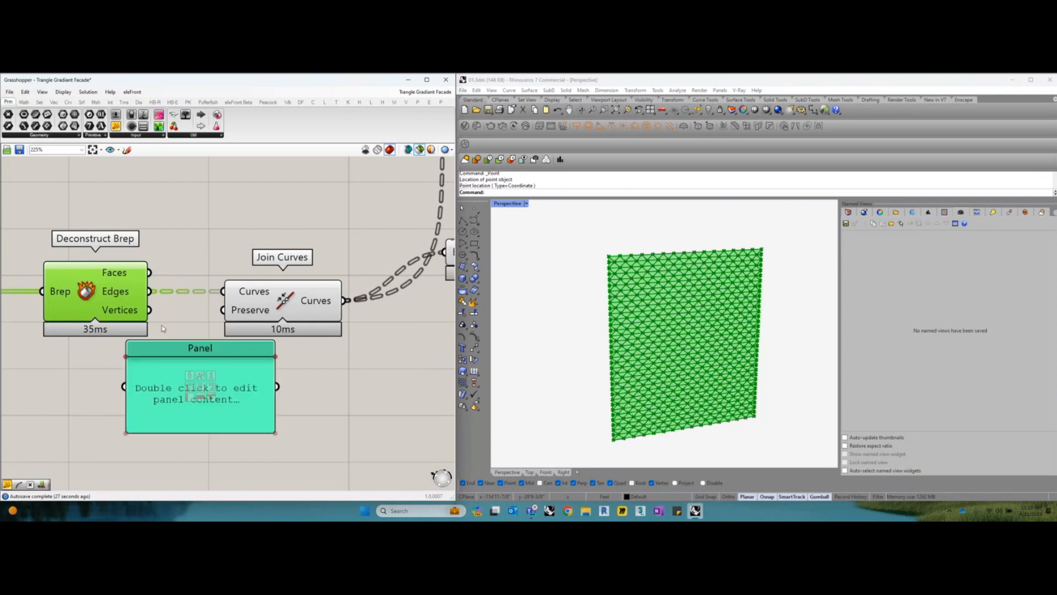
pyautogui.moveTo(149, 291); pyautogui.dragTo(225, 402)
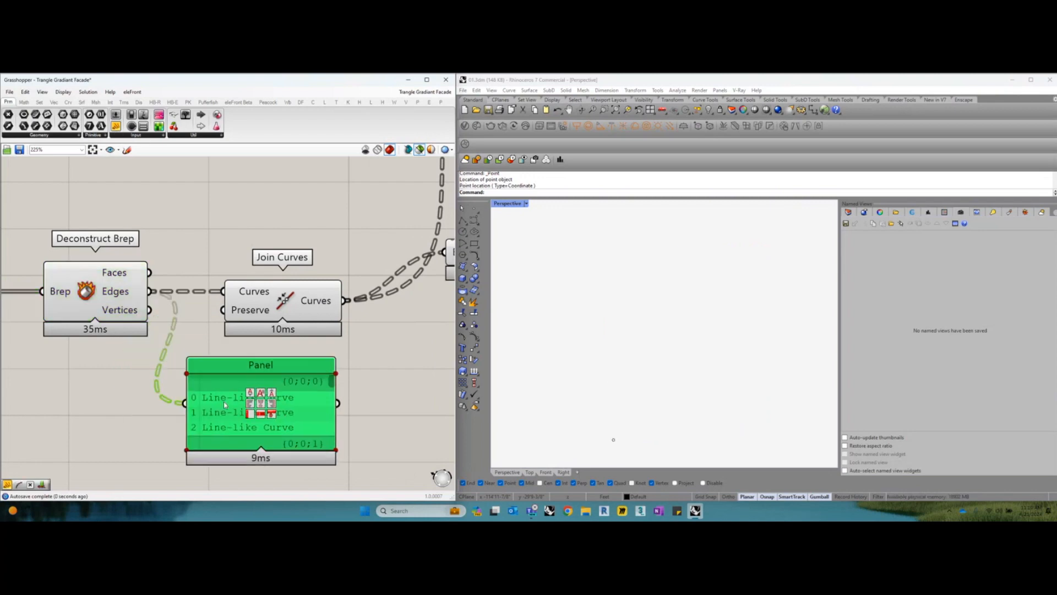
# Enlarge the Panel on the Edges output and read how the edge curves are grouped into branches
pyautogui.moveTo(225, 401); pyautogui.dragTo(225, 345, button='right')
pyautogui.moveTo(226, 397); pyautogui.dragTo(248, 466)
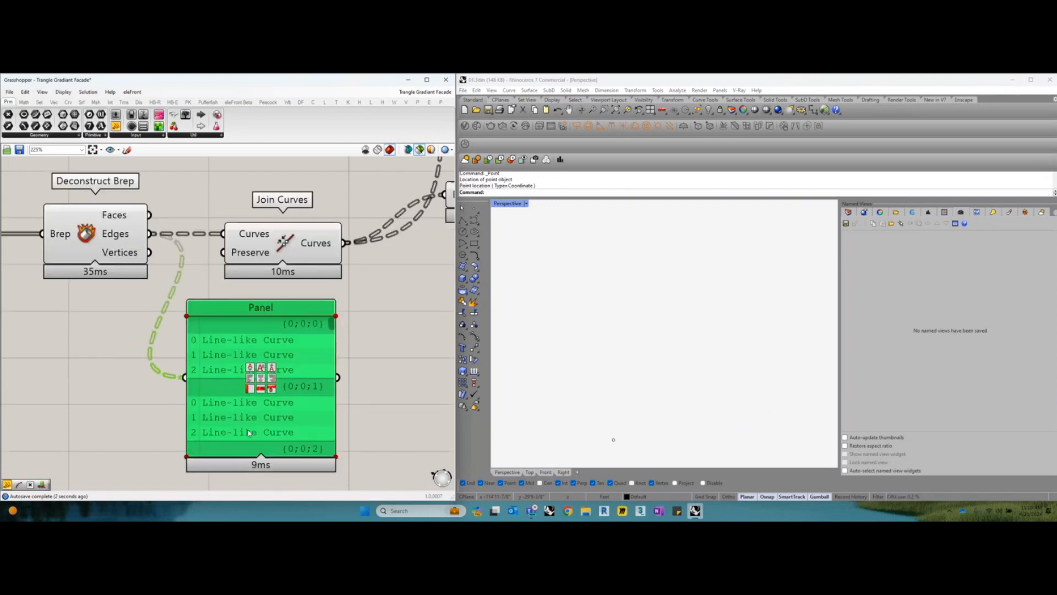
pyautogui.moveTo(248, 466); pyautogui.dragTo(270, 426, button='right')
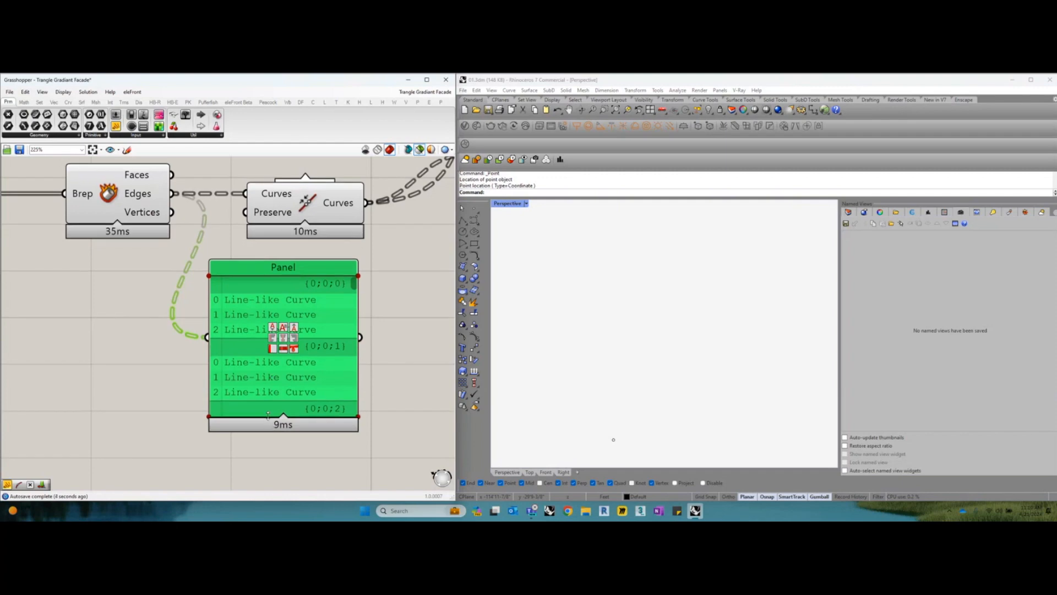
pyautogui.moveTo(268, 415); pyautogui.dragTo(269, 445)
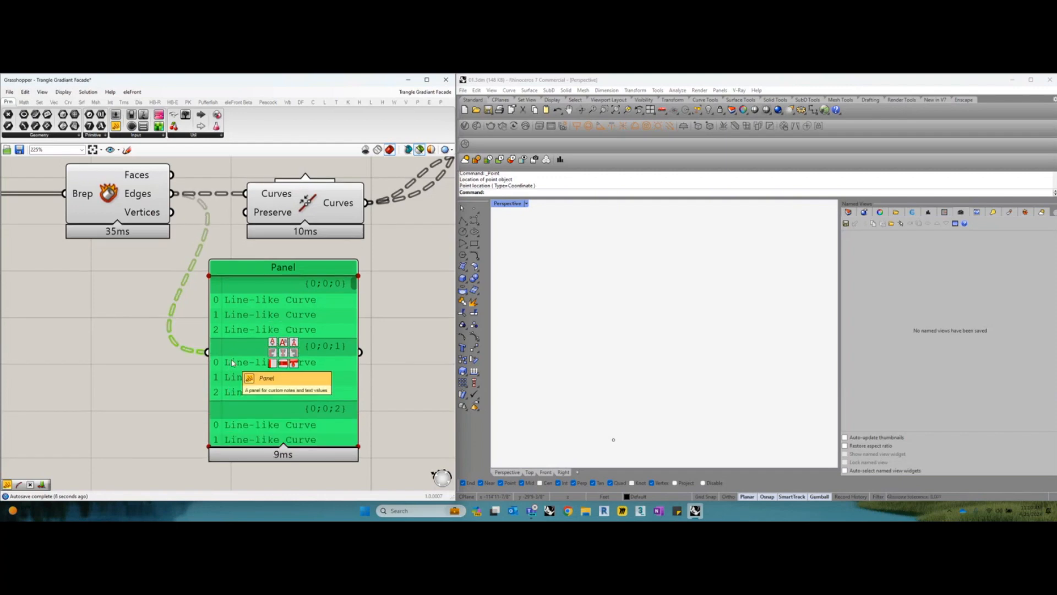
pyautogui.moveTo(256, 332); pyautogui.dragTo(255, 347, button='right')
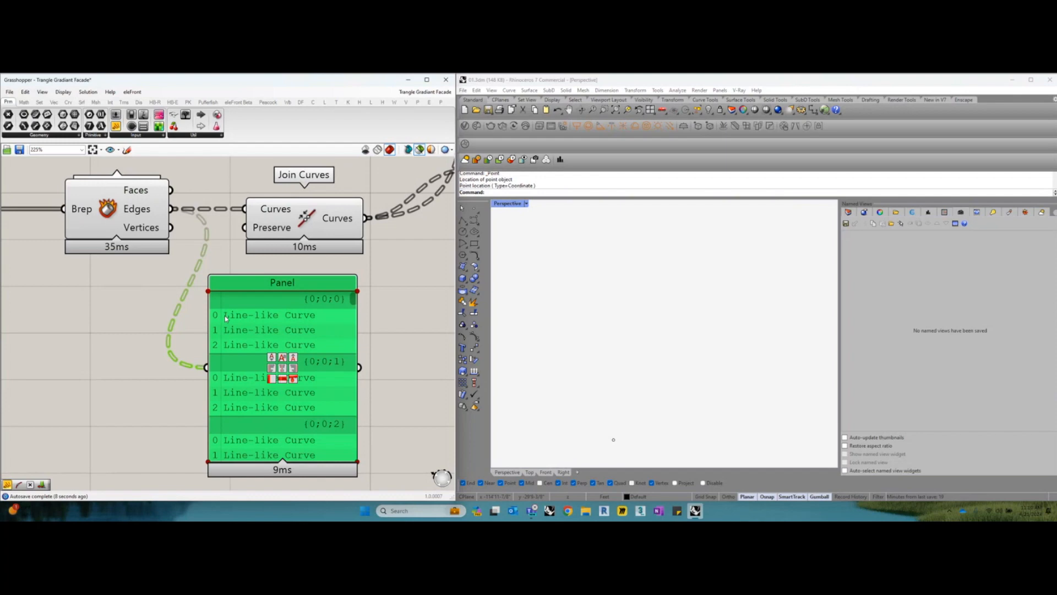
pyautogui.moveTo(261, 323); pyautogui.dragTo(262, 326)
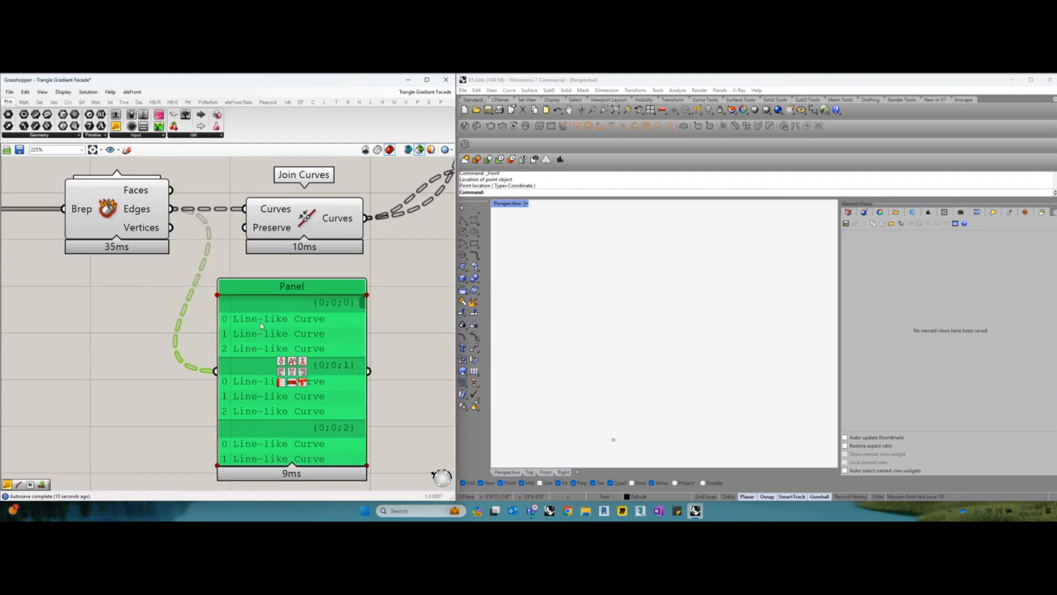
pyautogui.moveTo(271, 320); pyautogui.dragTo(268, 330, button='right')
# Preview the Join Curves result and delete the Panel attached to the Edges output
pyautogui.click(288, 236)
pyautogui.click(289, 302)
pyautogui.click(288, 234)
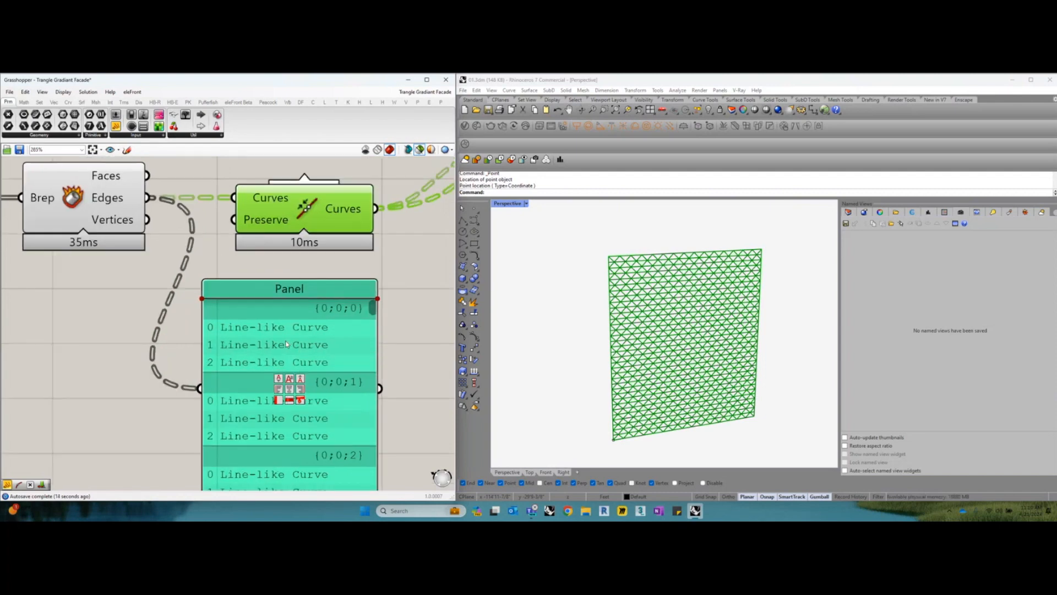
pyautogui.click(288, 350)
pyautogui.press('Delete')
# Move the Boundary Surfaces component down into line with the Join Curves output and preview its surfaces
pyautogui.scroll(-2, 288, 350)
pyautogui.moveTo(288, 351); pyautogui.dragTo(219, 366, button='right')
pyautogui.click(238, 277)
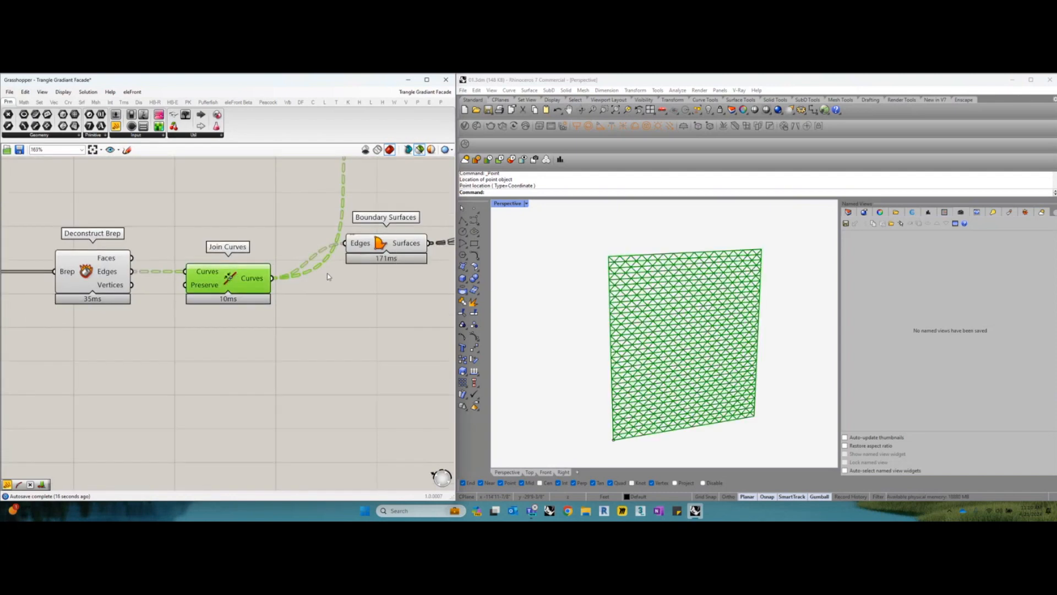
pyautogui.moveTo(327, 273); pyautogui.dragTo(233, 299, button='right')
pyautogui.click(283, 268)
pyautogui.moveTo(283, 269); pyautogui.dragTo(285, 304)
pyautogui.scroll(-3, 285, 304)
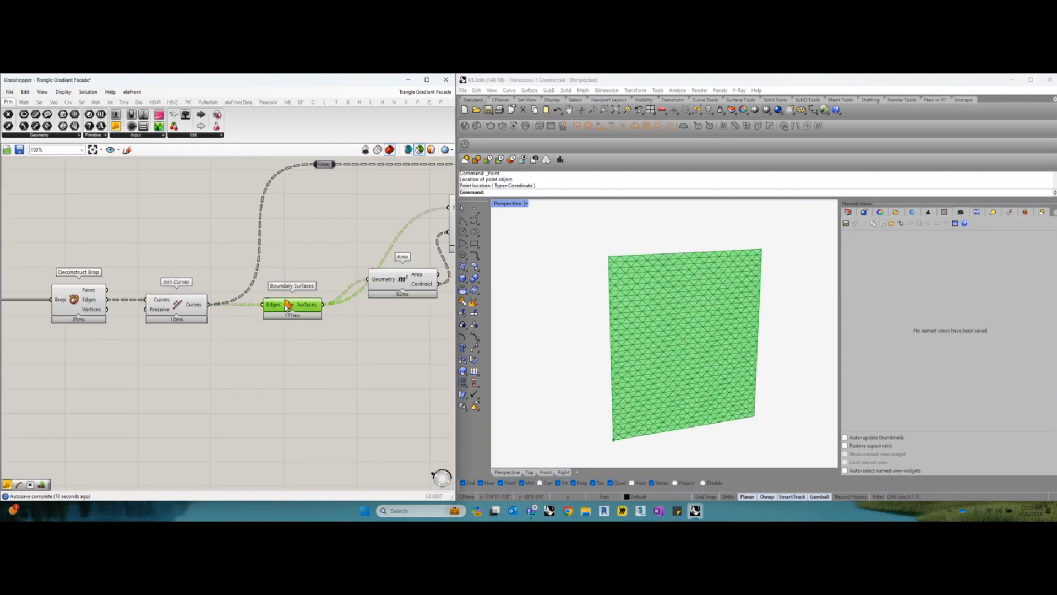
# Move the Area component down into line with the Boundary Surfaces output and adjust the position of Evaluate Surface
pyautogui.moveTo(311, 258); pyautogui.dragTo(224, 262, button='right')
pyautogui.moveTo(288, 286); pyautogui.dragTo(293, 304)
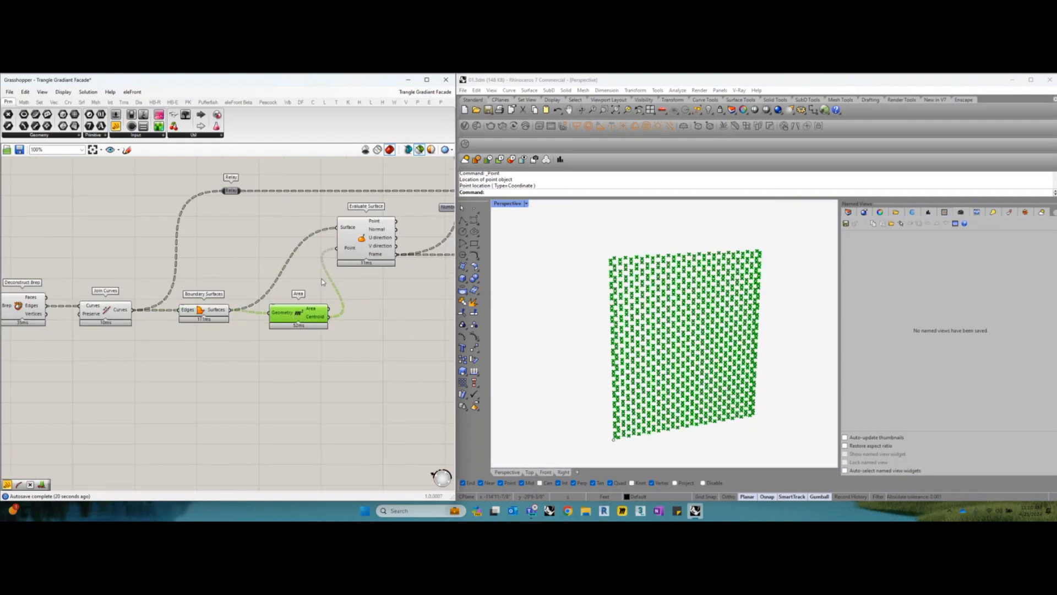
pyautogui.moveTo(352, 253); pyautogui.dragTo(365, 262)
pyautogui.scroll(1, 303, 310)
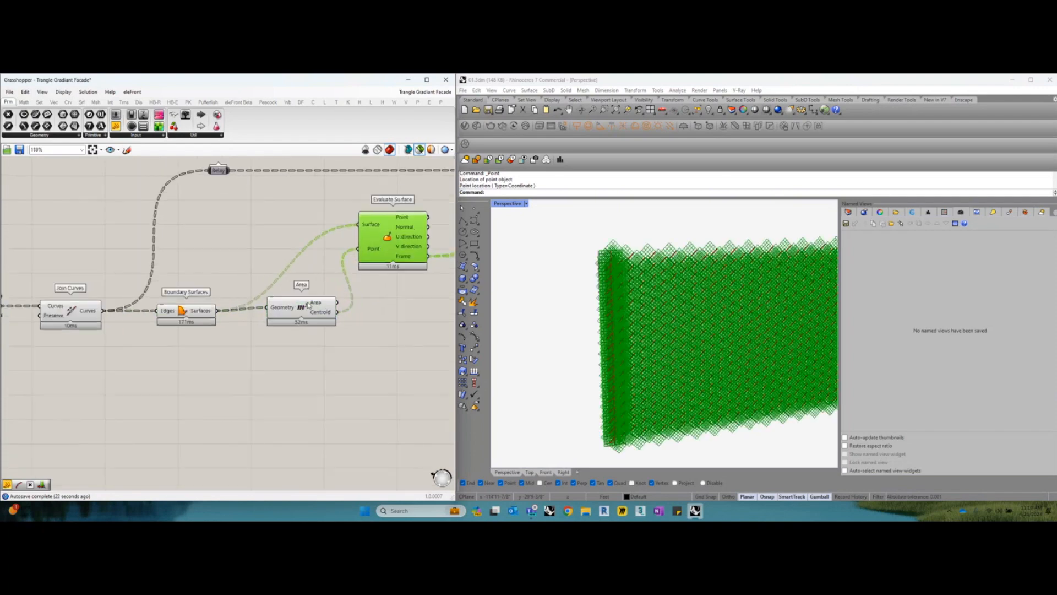
pyautogui.moveTo(363, 273); pyautogui.dragTo(286, 276, button='right')
pyautogui.scroll(1, 292, 254)
pyautogui.moveTo(322, 250); pyautogui.dragTo(330, 257)
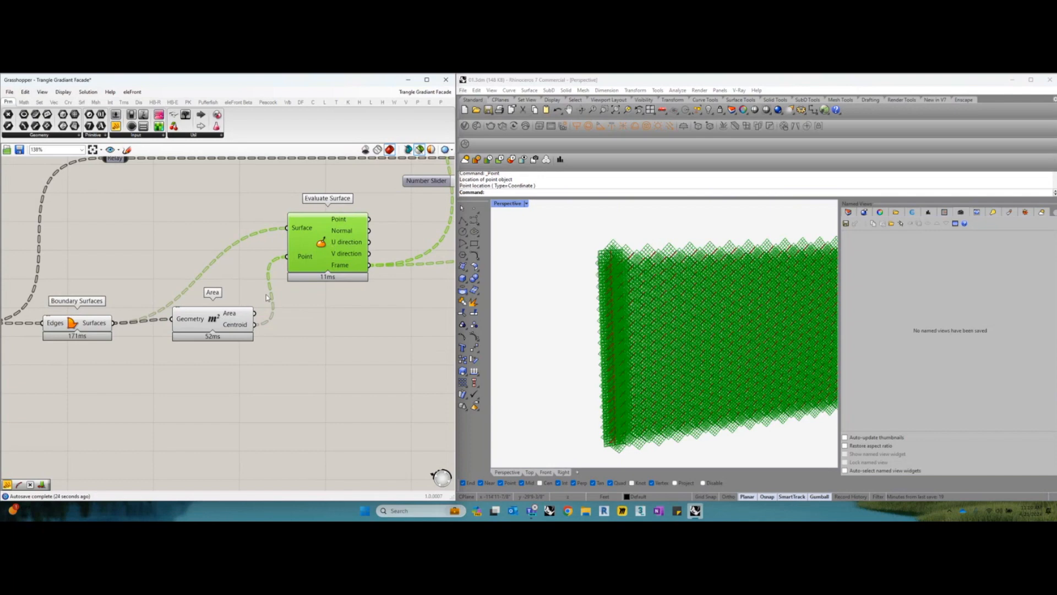
# Compare the Boundary Surfaces preview with the Area centroids and read the data on Area's Geometry input
pyautogui.click(224, 321)
pyautogui.scroll(1, 224, 320)
pyautogui.moveTo(224, 321); pyautogui.dragTo(287, 314, button='right')
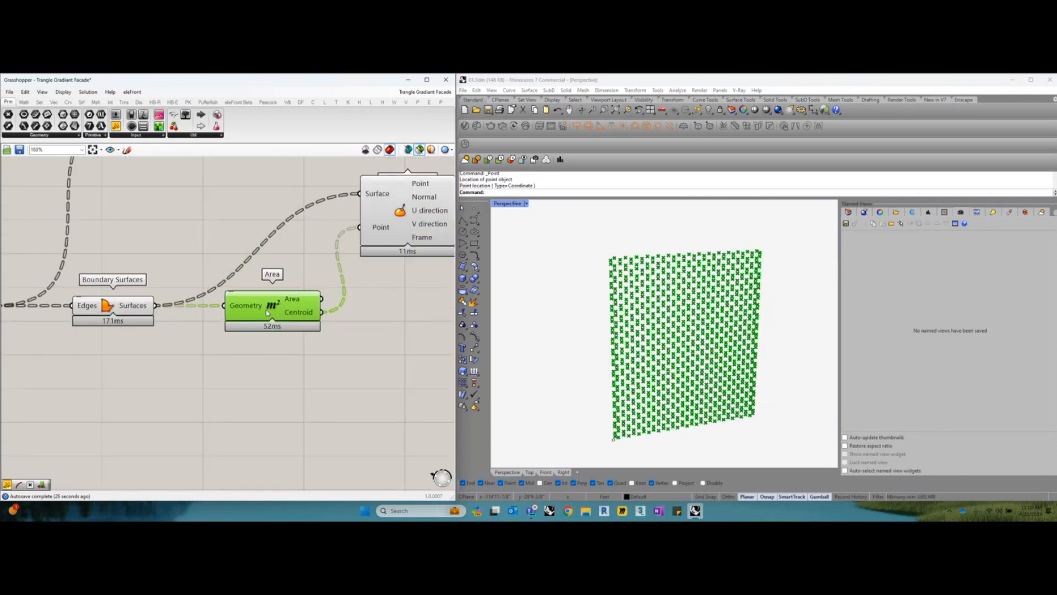
pyautogui.click(133, 315)
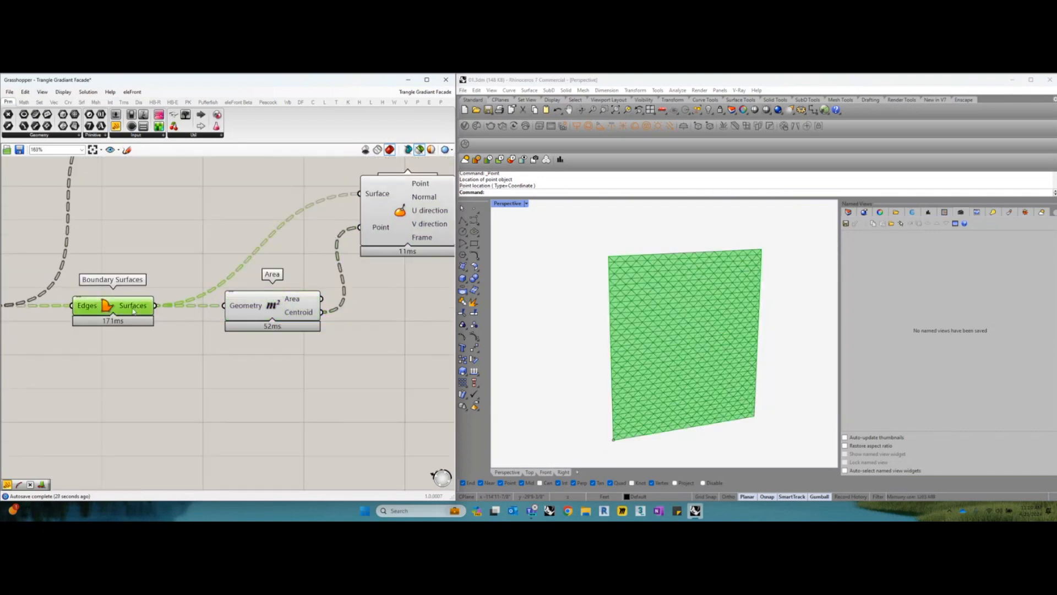
pyautogui.scroll(1, 245, 314)
pyautogui.click(281, 299)
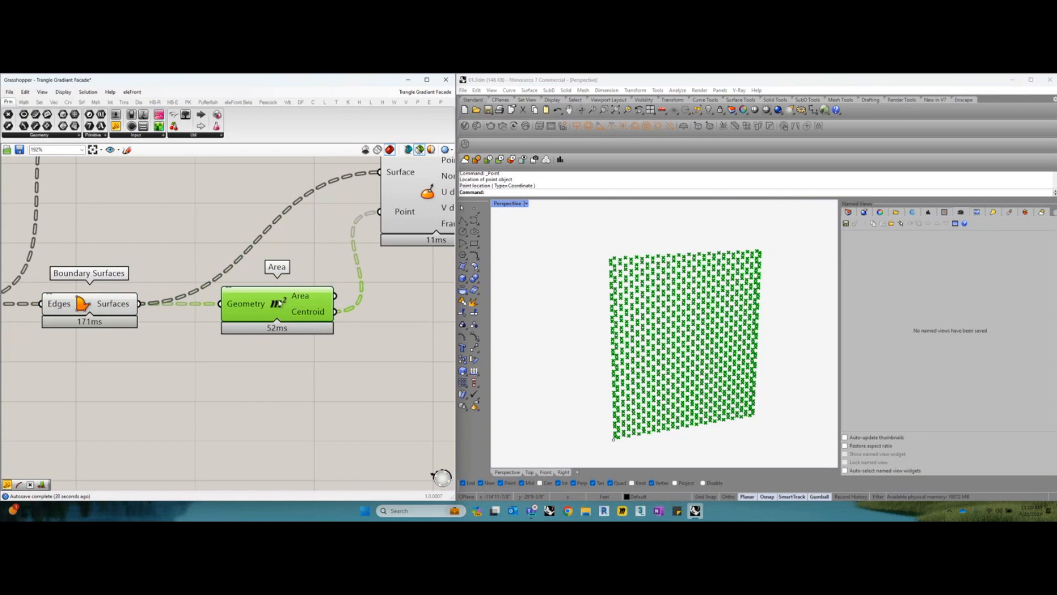
pyautogui.scroll(1, 279, 302)
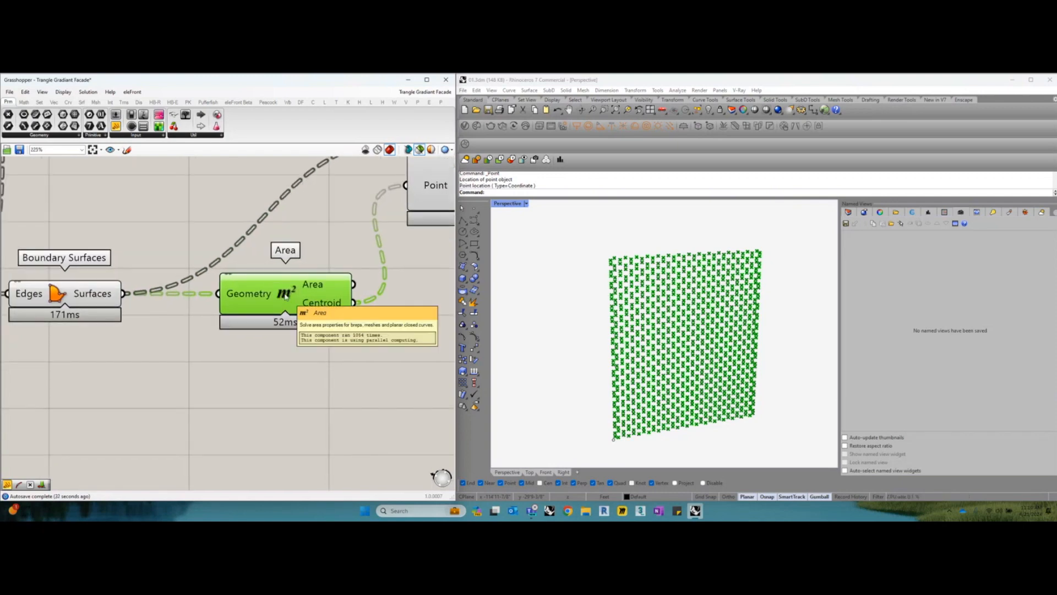
pyautogui.moveTo(324, 287); pyautogui.dragTo(314, 288, button='right')
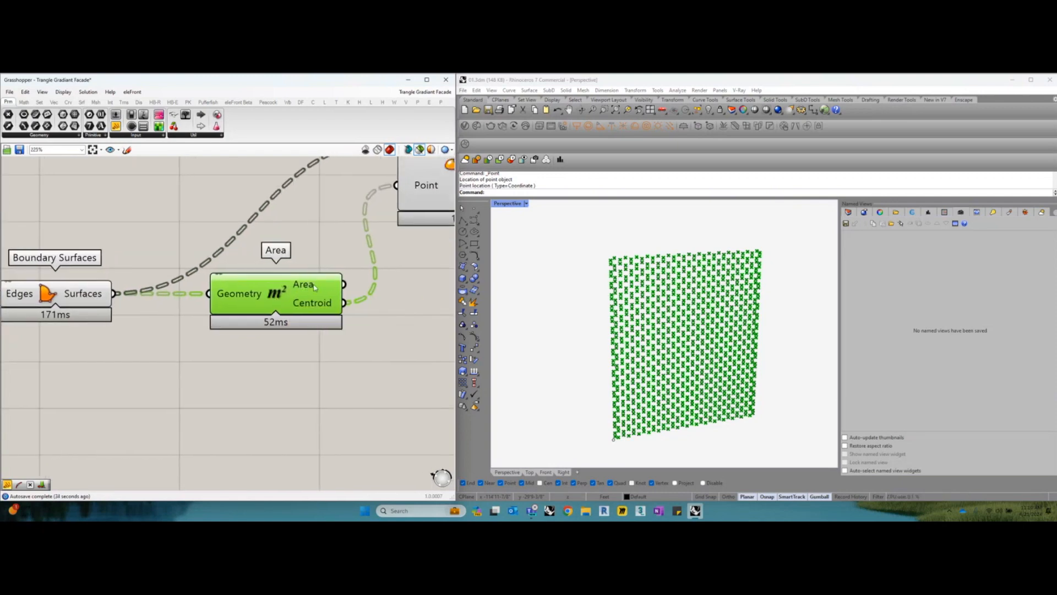
pyautogui.moveTo(315, 288)
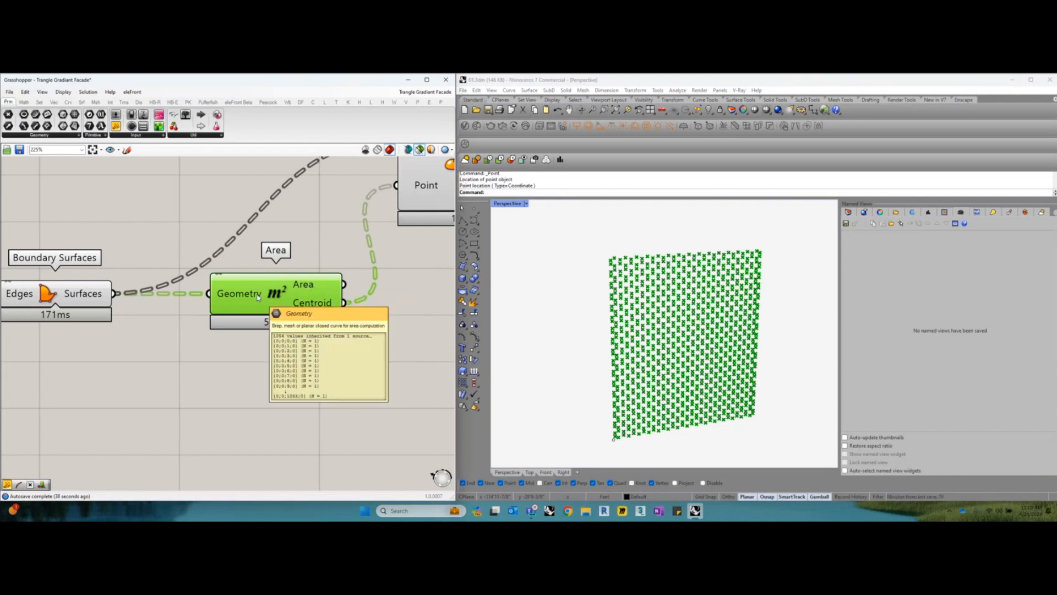
# Preview the boundary surfaces and their centroids together and examine up close where each centroid sits in its triangle
pyautogui.moveTo(90, 295); pyautogui.dragTo(122, 305, button='right')
pyautogui.click(122, 303)
pyautogui.scroll(5, 621, 306)
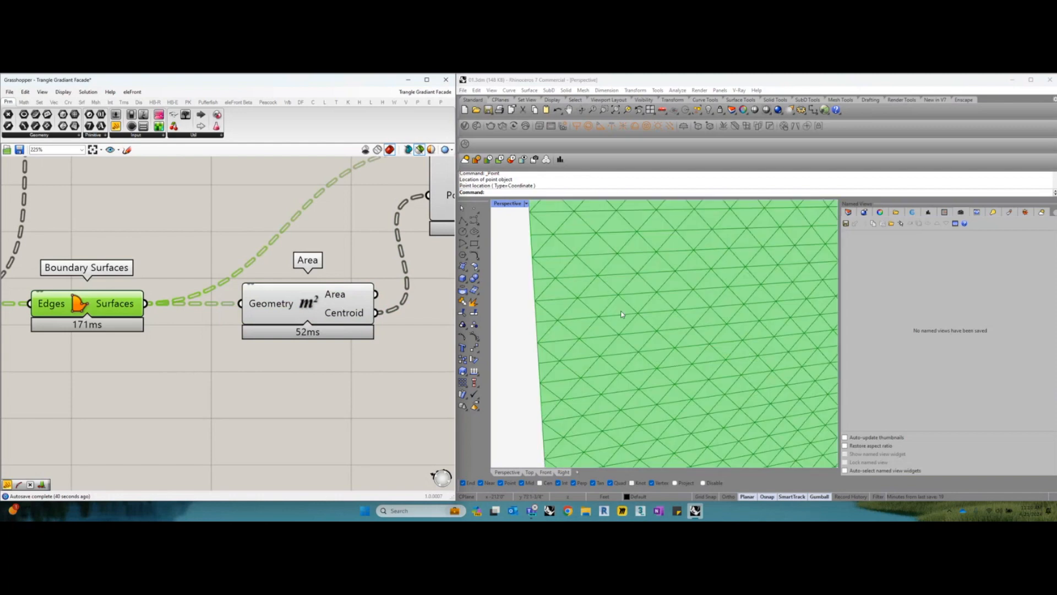
pyautogui.click(366, 303)
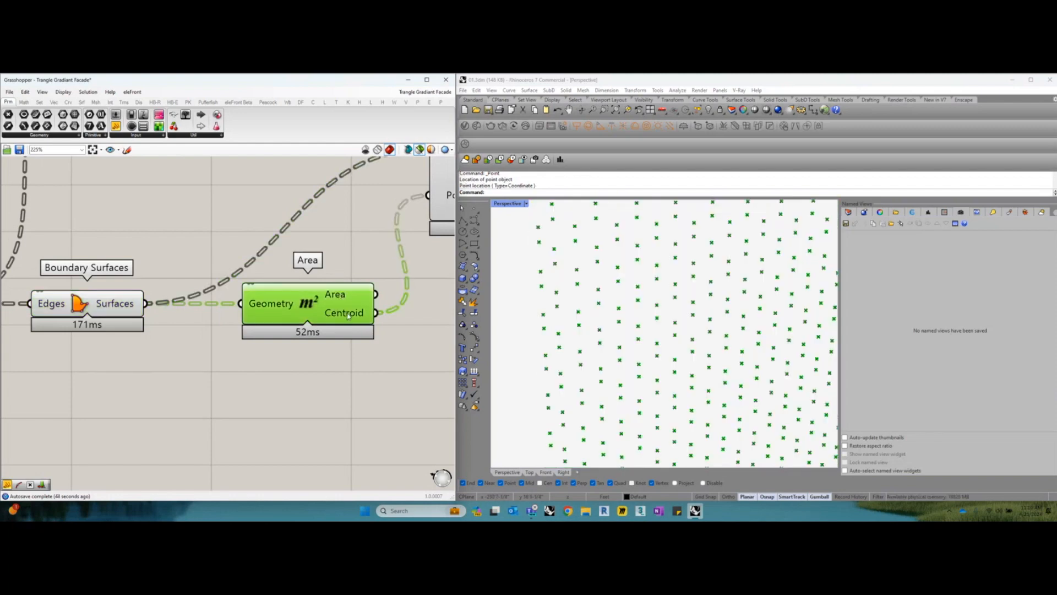
pyautogui.keyDown('shift'); pyautogui.click(129, 307); pyautogui.keyUp('shift')
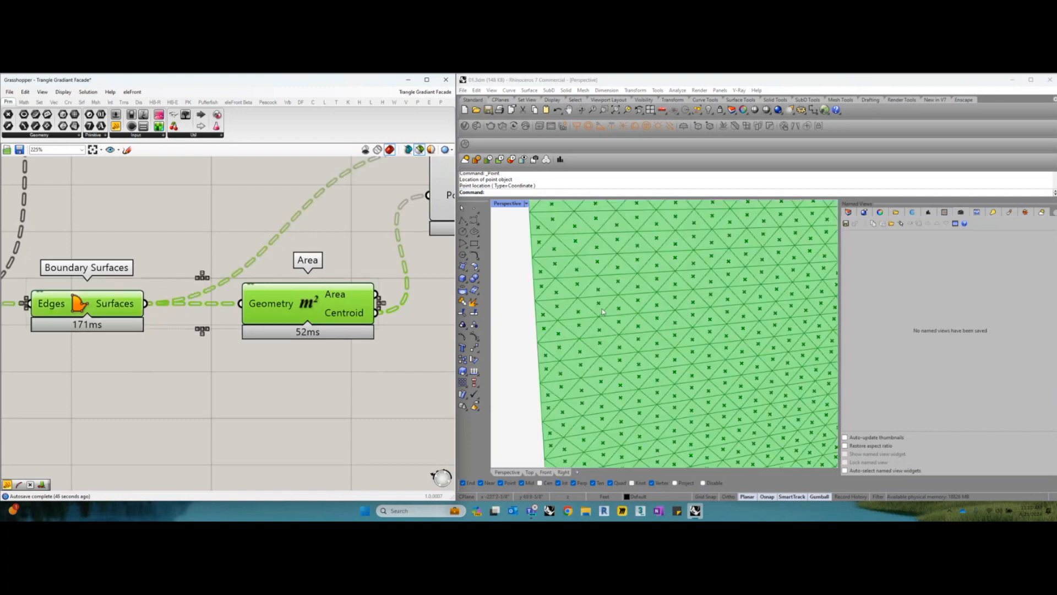
pyautogui.scroll(5, 619, 299)
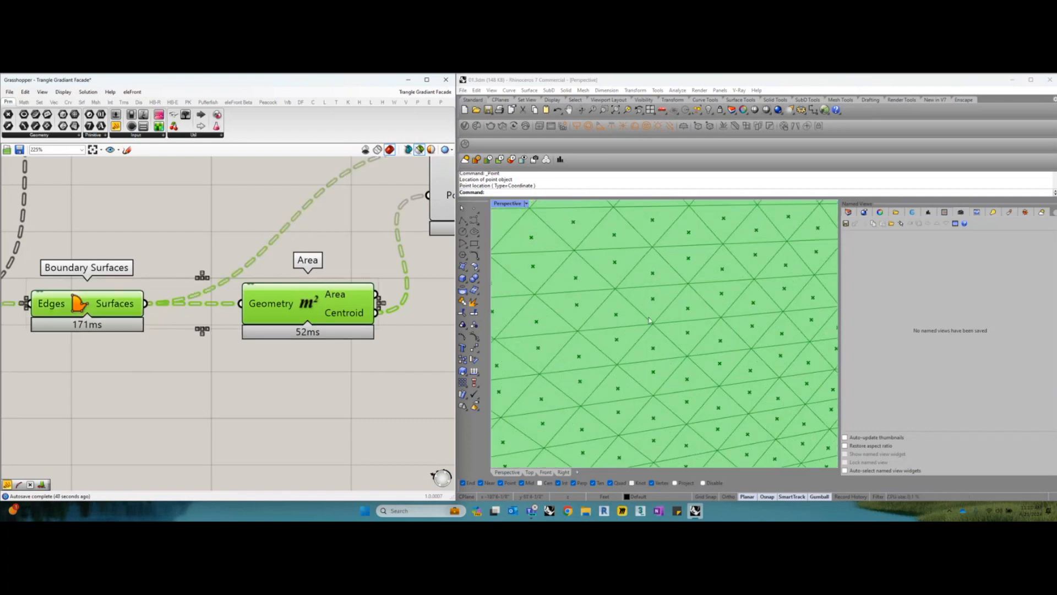
# Examine how Boundary Surfaces and Area's Centroid output feed the Surface and Point inputs of Evaluate Surface
pyautogui.scroll(-4, 340, 311)
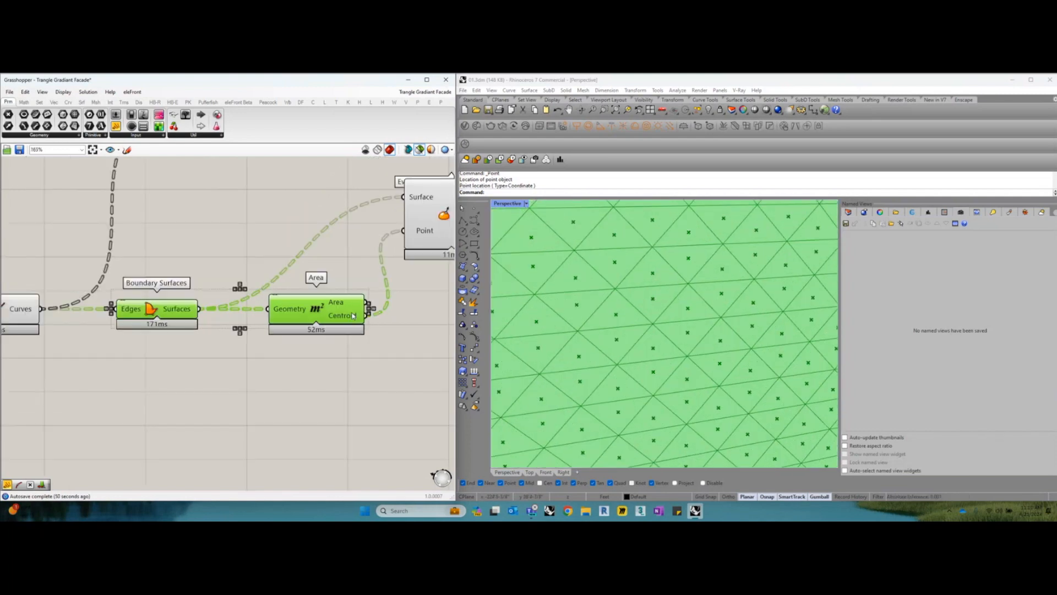
pyautogui.moveTo(380, 249); pyautogui.dragTo(330, 270, button='right')
pyautogui.click(340, 254)
pyautogui.moveTo(331, 270); pyautogui.dragTo(342, 269)
pyautogui.click(87, 353)
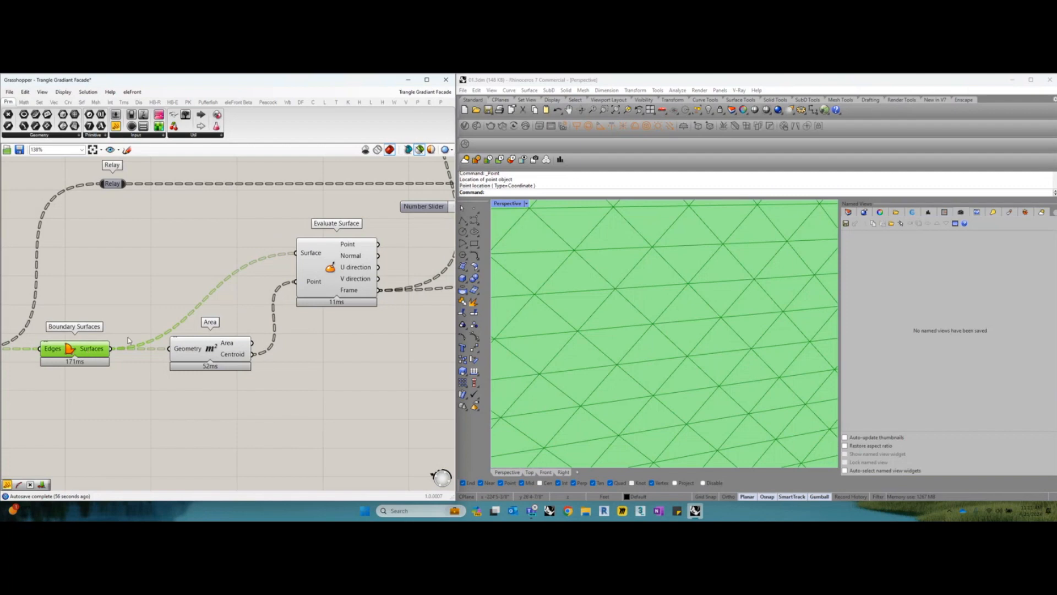
pyautogui.moveTo(332, 265); pyautogui.dragTo(328, 264)
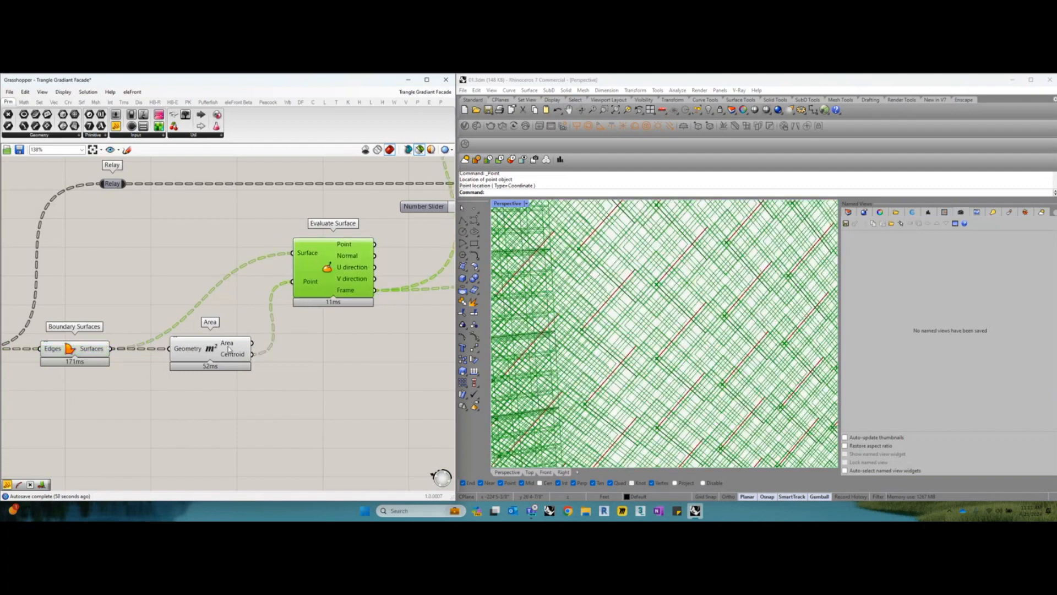
pyautogui.click(224, 354)
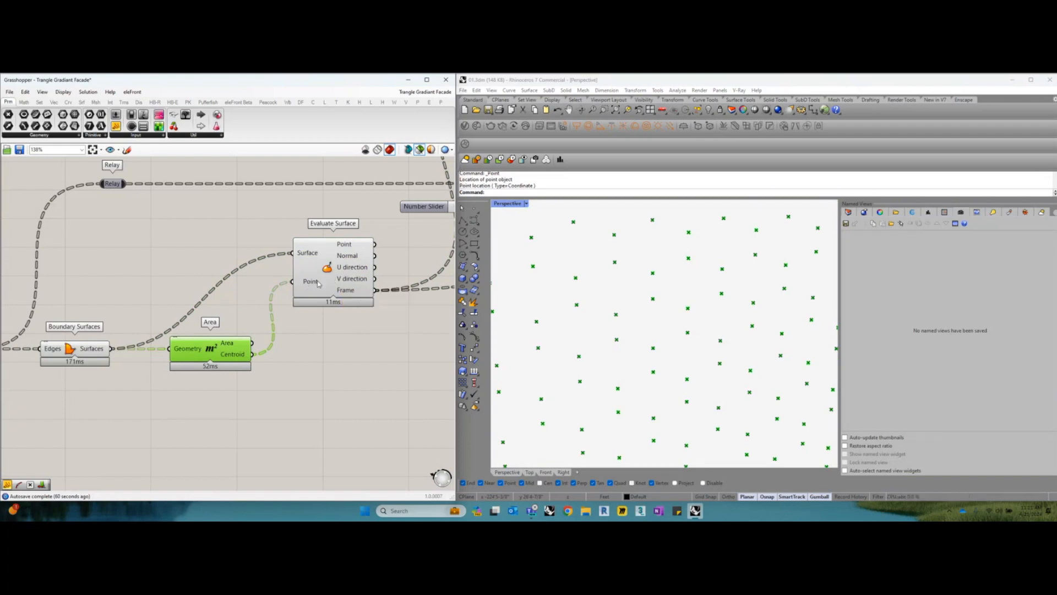
# Preview the frames from Evaluate Surface and read the data on its U direction output
pyautogui.moveTo(338, 272); pyautogui.dragTo(343, 274)
pyautogui.moveTo(344, 274); pyautogui.dragTo(286, 293, button='right')
pyautogui.moveTo(287, 294); pyautogui.dragTo(286, 319)
pyautogui.moveTo(286, 321); pyautogui.dragTo(223, 329, button='right')
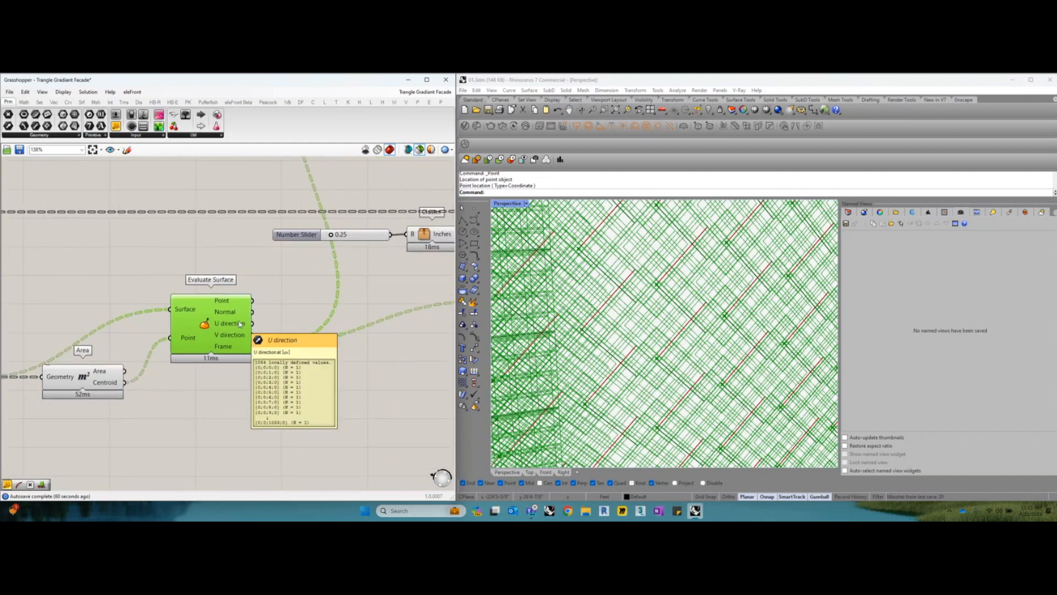
# Trace Evaluate Surface's Frame output through the relay to the Panels Seams Offset Curve and preview the offset curves
pyautogui.scroll(-3, 237, 322)
pyautogui.moveTo(294, 316); pyautogui.dragTo(257, 327, button='right')
pyautogui.scroll(-3, 270, 335)
pyautogui.scroll(3, 336, 262)
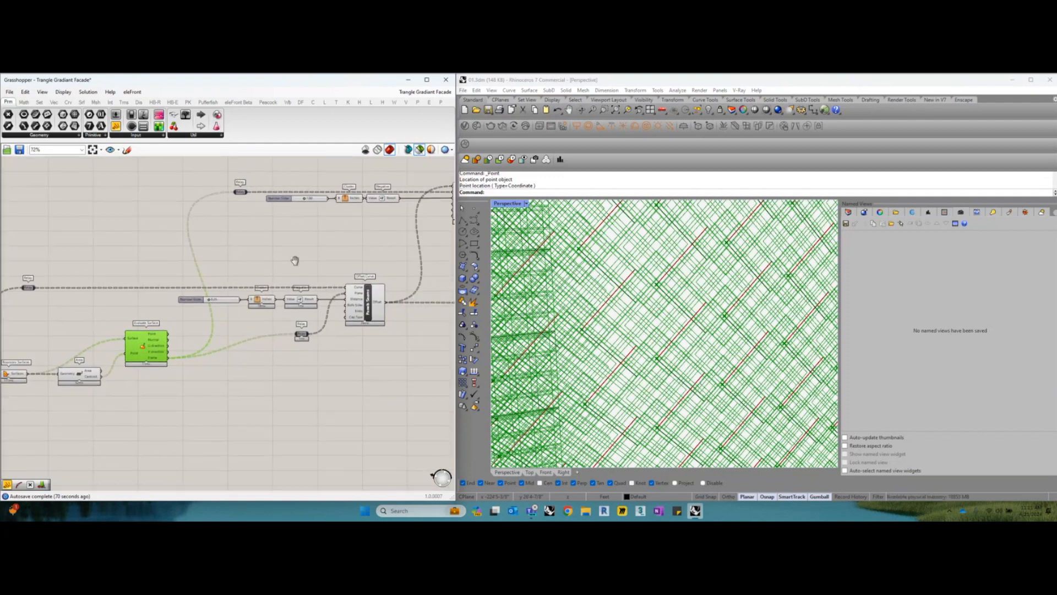
pyautogui.moveTo(287, 363); pyautogui.dragTo(285, 332, button='right')
pyautogui.click(283, 328)
pyautogui.moveTo(285, 332); pyautogui.dragTo(283, 343)
pyautogui.scroll(1, 362, 281)
pyautogui.click(368, 275)
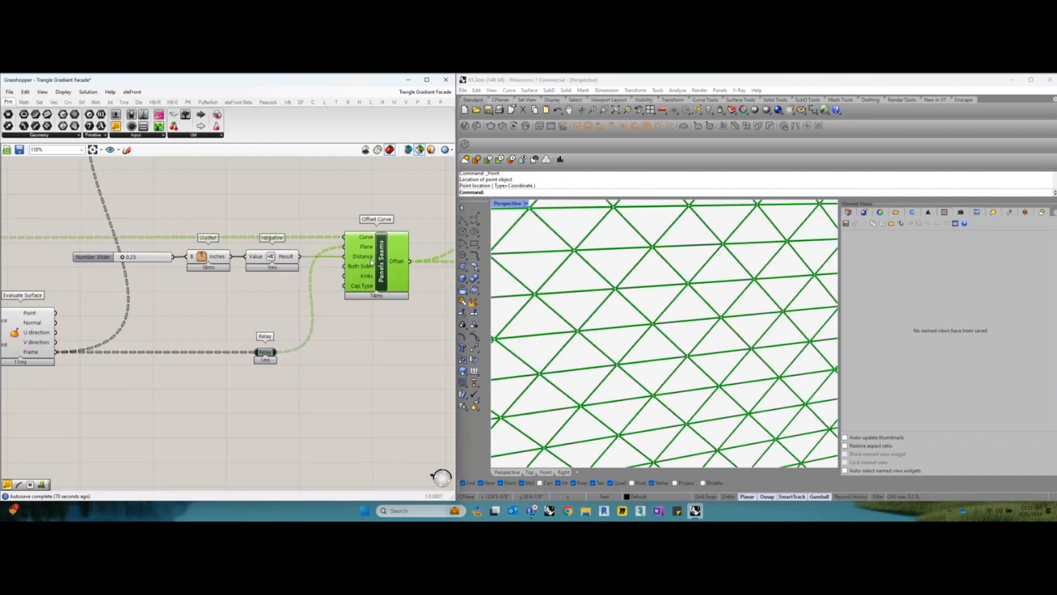
# Go back to preview the Evaluate Surface frames and the Join Curves result used as sources for Offset Curve
pyautogui.moveTo(148, 333); pyautogui.dragTo(180, 333, button='right')
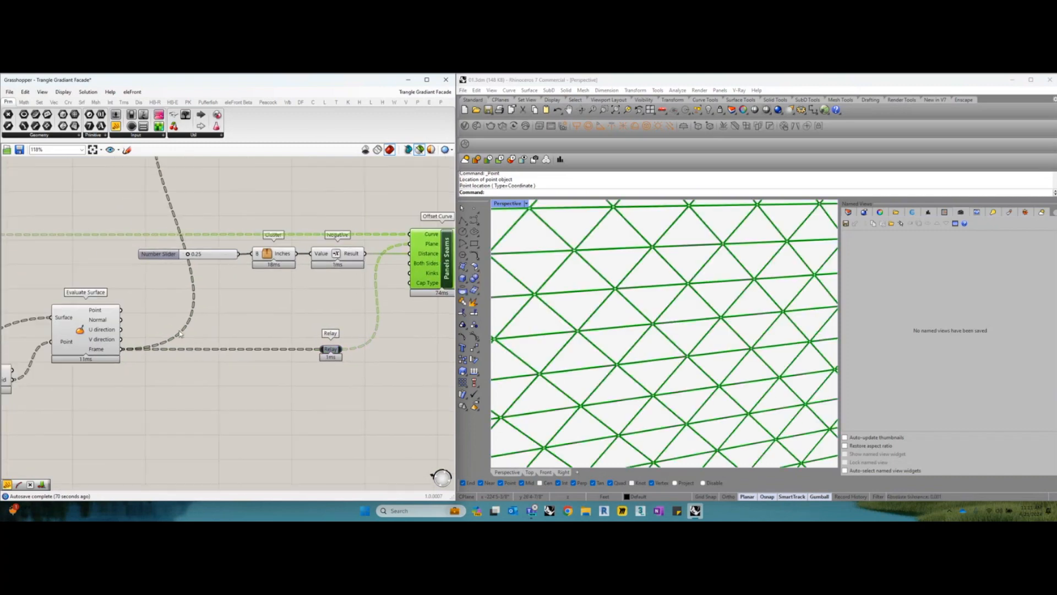
pyautogui.click(95, 334)
pyautogui.scroll(-3, 94, 333)
pyautogui.moveTo(27, 302); pyautogui.dragTo(193, 300, button='right')
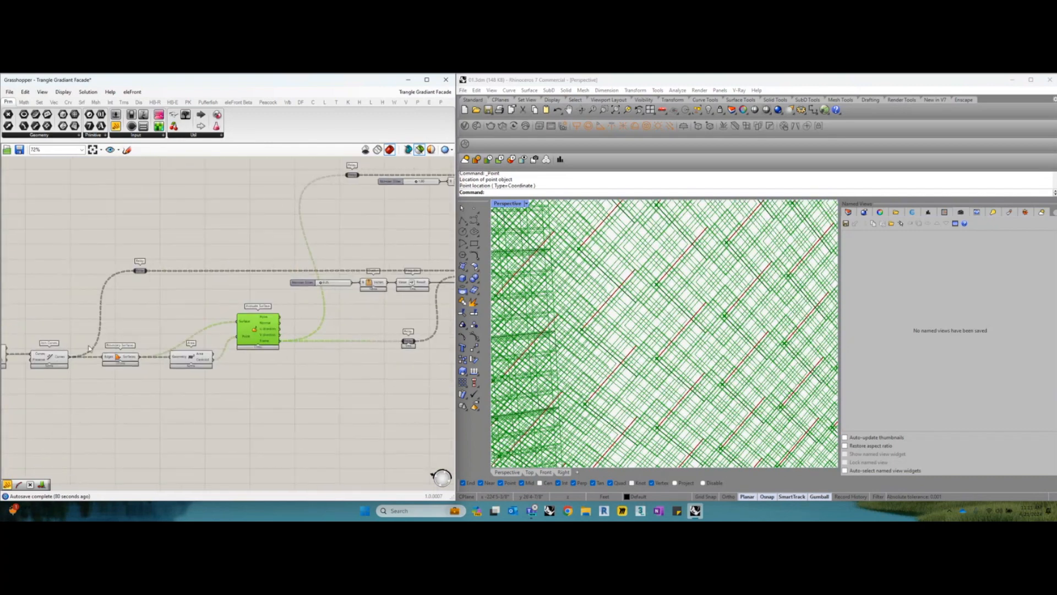
pyautogui.click(60, 360)
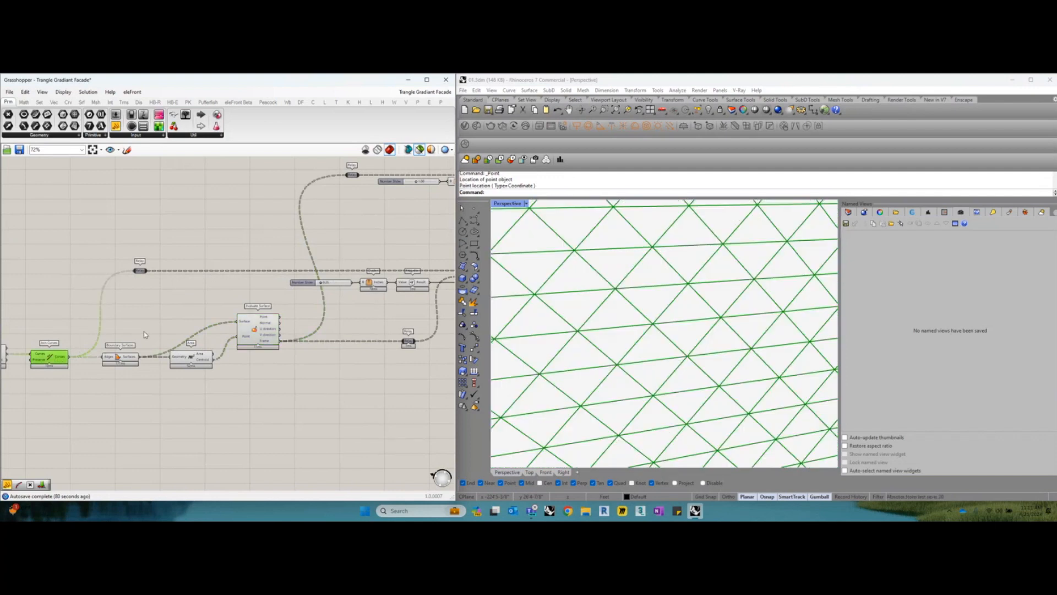
pyautogui.moveTo(145, 334); pyautogui.dragTo(140, 334, button='right')
pyautogui.moveTo(45, 359); pyautogui.dragTo(112, 356, button='right')
pyautogui.click(47, 353)
pyautogui.click(115, 352)
pyautogui.moveTo(177, 322); pyautogui.dragTo(144, 329, button='right')
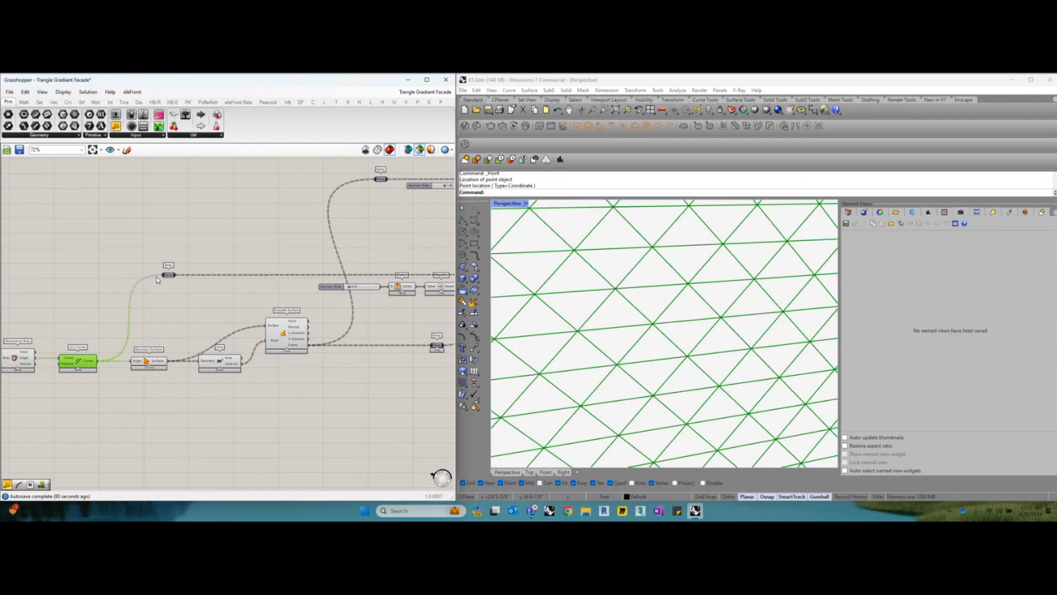
# Follow the joined curves through the relay to the Panels Seams Offset Curve and read its Distance input
pyautogui.click(169, 275)
pyautogui.scroll(-1, 248, 280)
pyautogui.moveTo(276, 281); pyautogui.dragTo(179, 284, button='right')
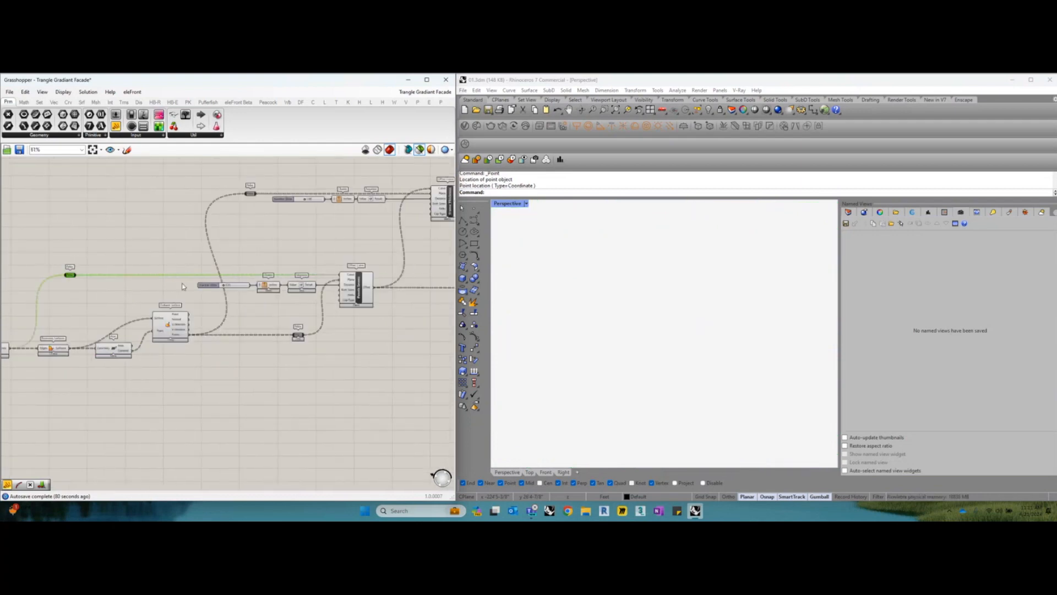
pyautogui.scroll(2, 347, 284)
pyautogui.click(359, 284)
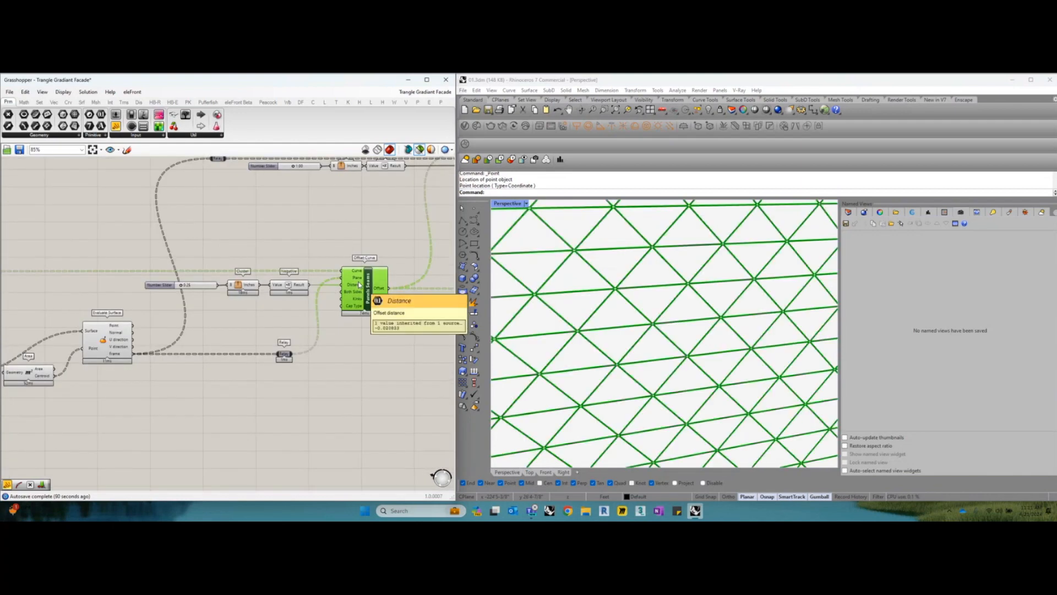
# Examine the Plane and Distance inputs of Offset Curve and the Frame output wired to its plane
pyautogui.scroll(2, 364, 287)
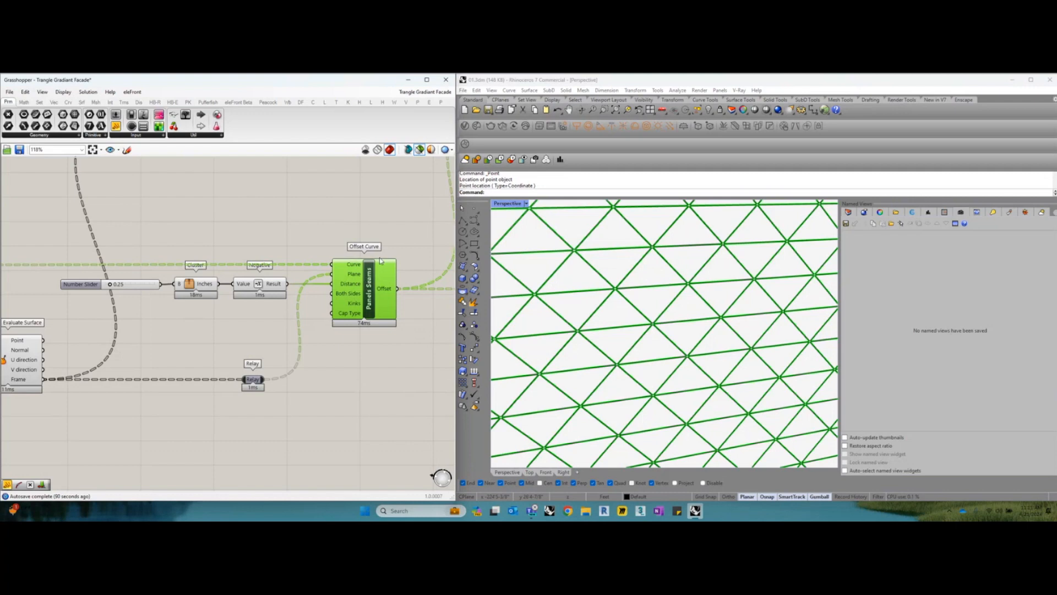
pyautogui.moveTo(368, 286); pyautogui.dragTo(377, 292, button='right')
pyautogui.moveTo(378, 293); pyautogui.dragTo(380, 291)
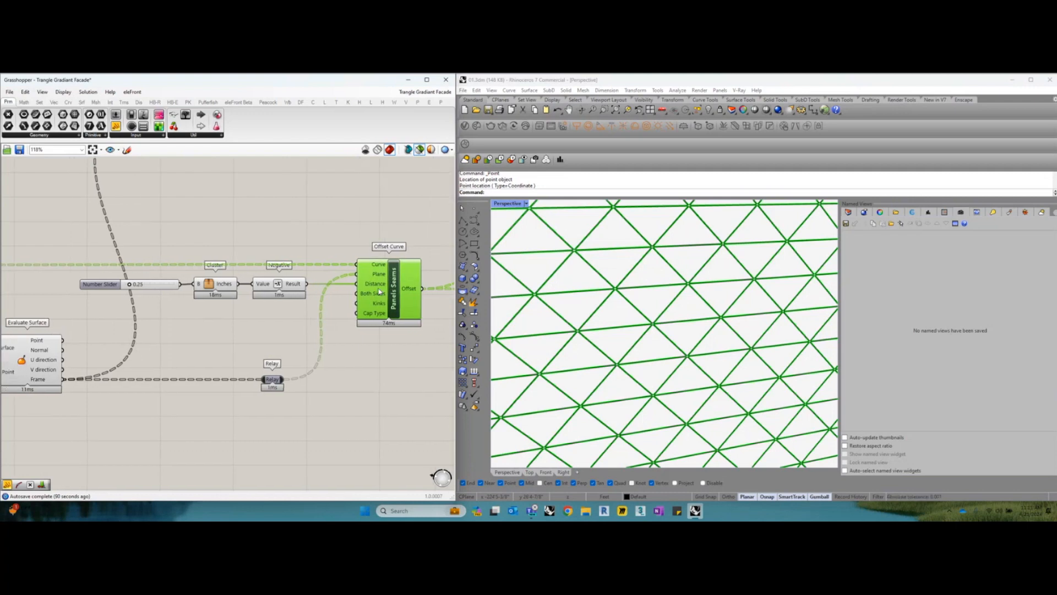
pyautogui.moveTo(172, 380); pyautogui.dragTo(203, 372, button='right')
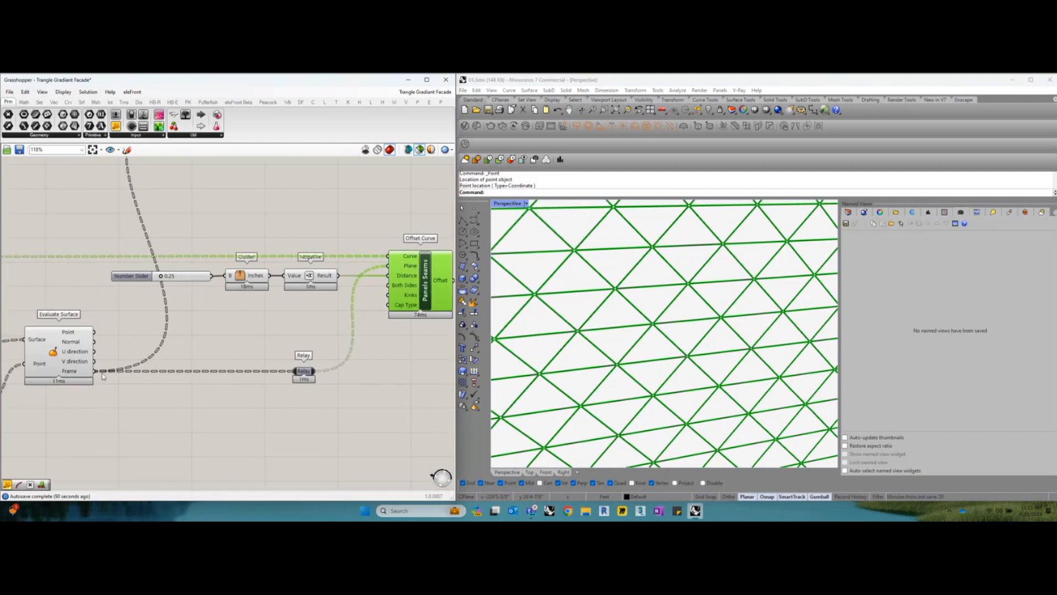
pyautogui.moveTo(80, 376)
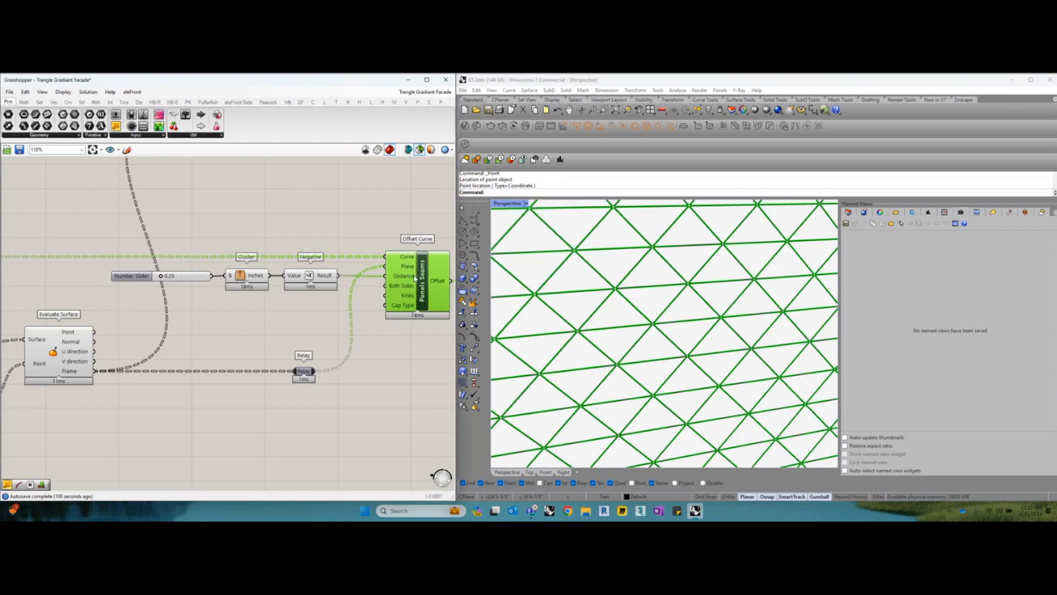
pyautogui.moveTo(417, 277); pyautogui.dragTo(323, 302, button='right')
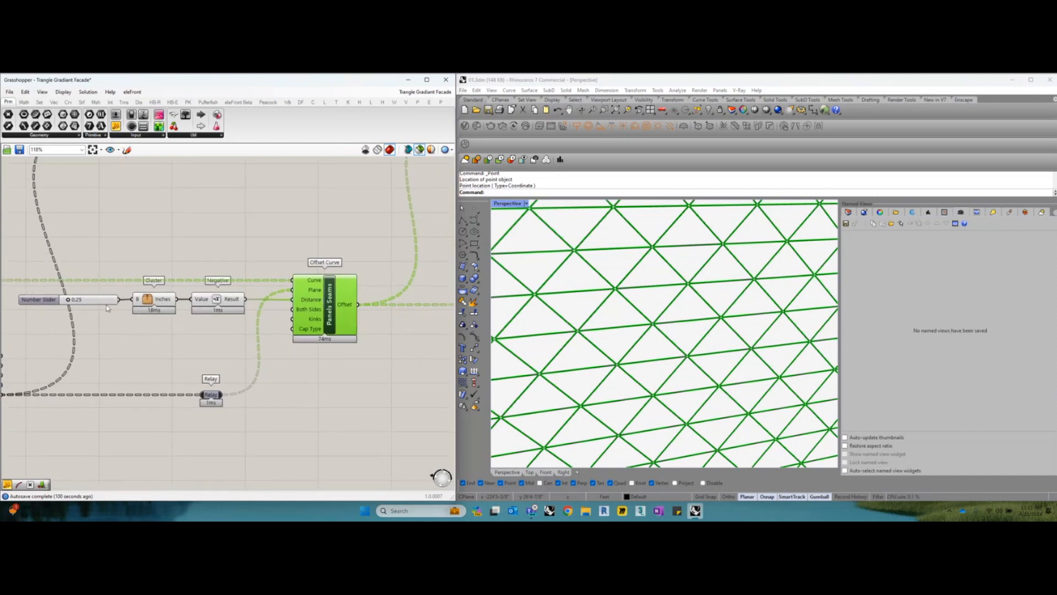
# Shift the Negative component slightly toward Offset Curve and lower the inches Cluster and the 0.25 Number Slider onto one line
pyautogui.moveTo(214, 304); pyautogui.dragTo(218, 304)
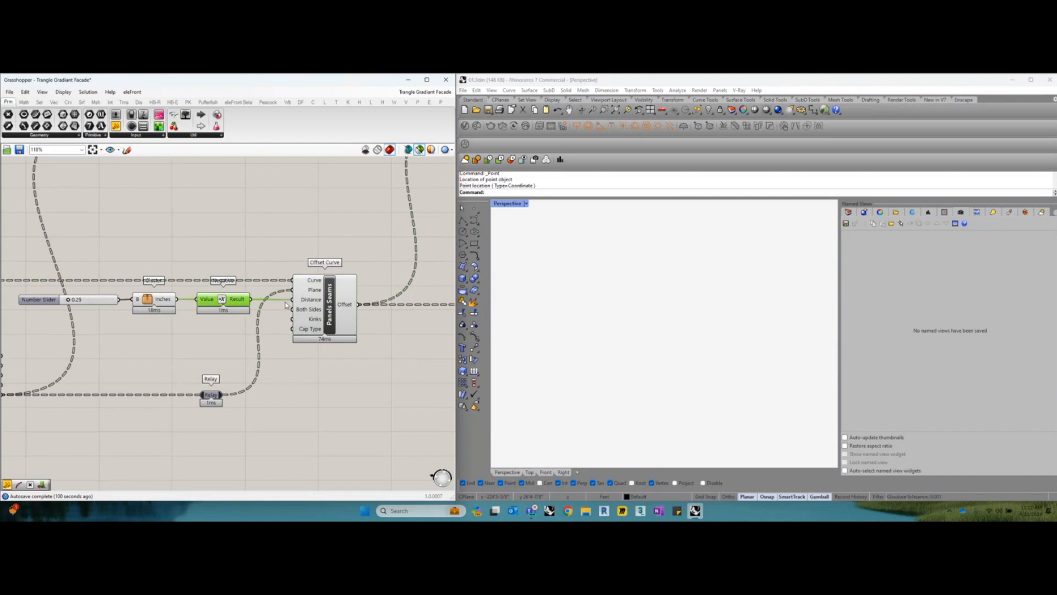
pyautogui.click(314, 306)
pyautogui.scroll(3, 105, 302)
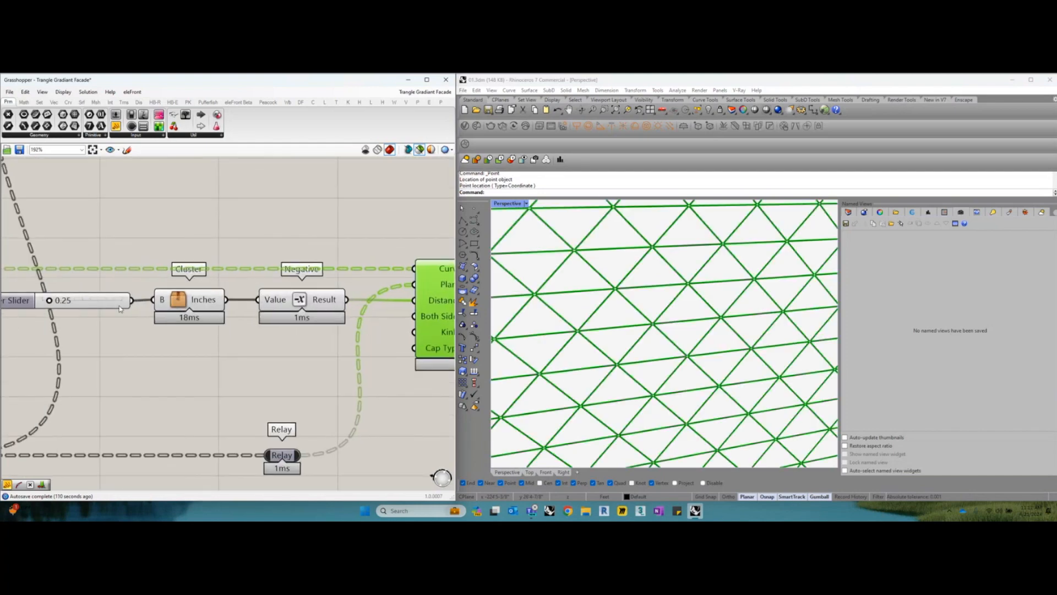
pyautogui.moveTo(186, 302); pyautogui.dragTo(186, 312)
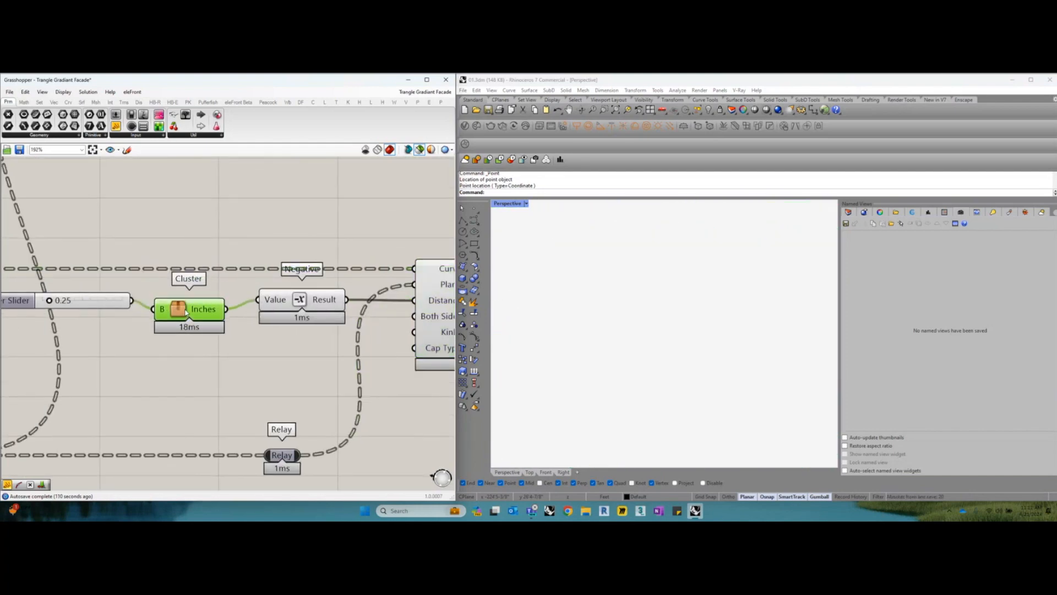
pyautogui.scroll(-2, 186, 312)
pyautogui.click(120, 312)
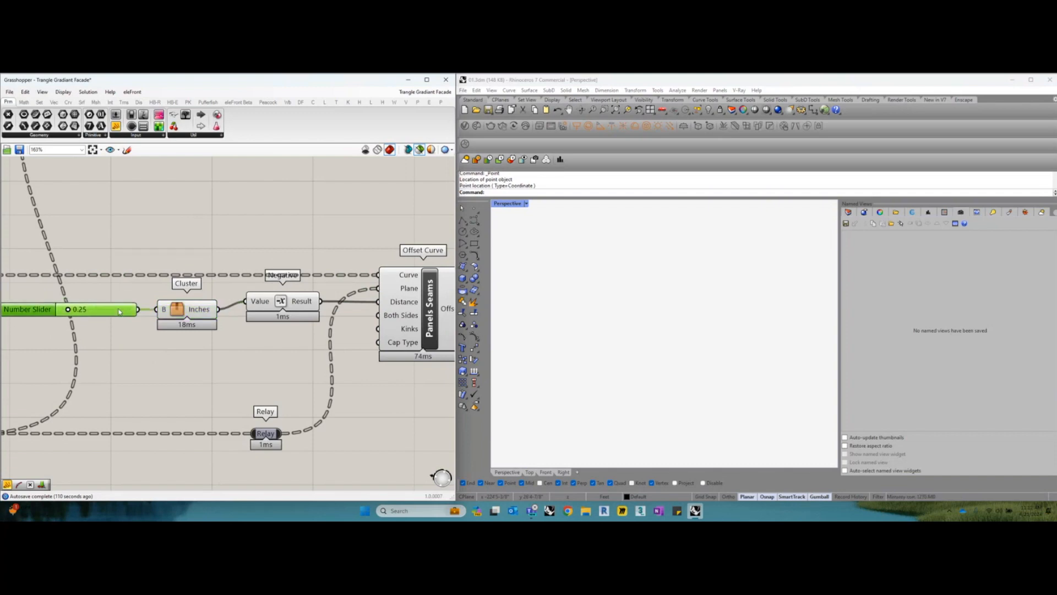
# Read the output of the inches Cluster beside the 0.25 Number Slider and shift the Cluster slightly toward the slider
pyautogui.scroll(-3, 120, 311)
pyautogui.scroll(3, 165, 310)
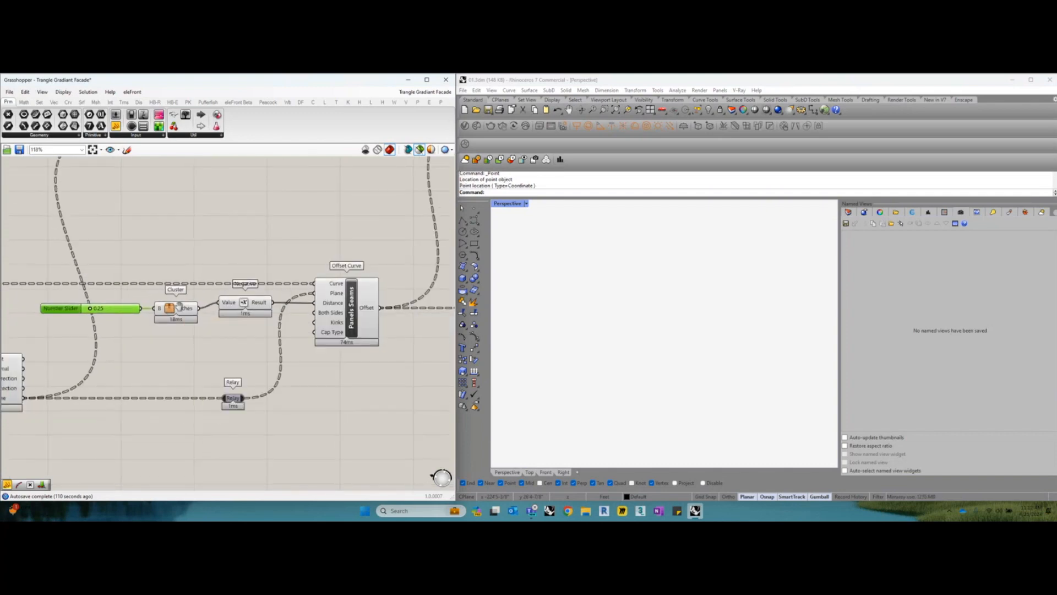
pyautogui.moveTo(209, 307); pyautogui.dragTo(266, 295, button='right')
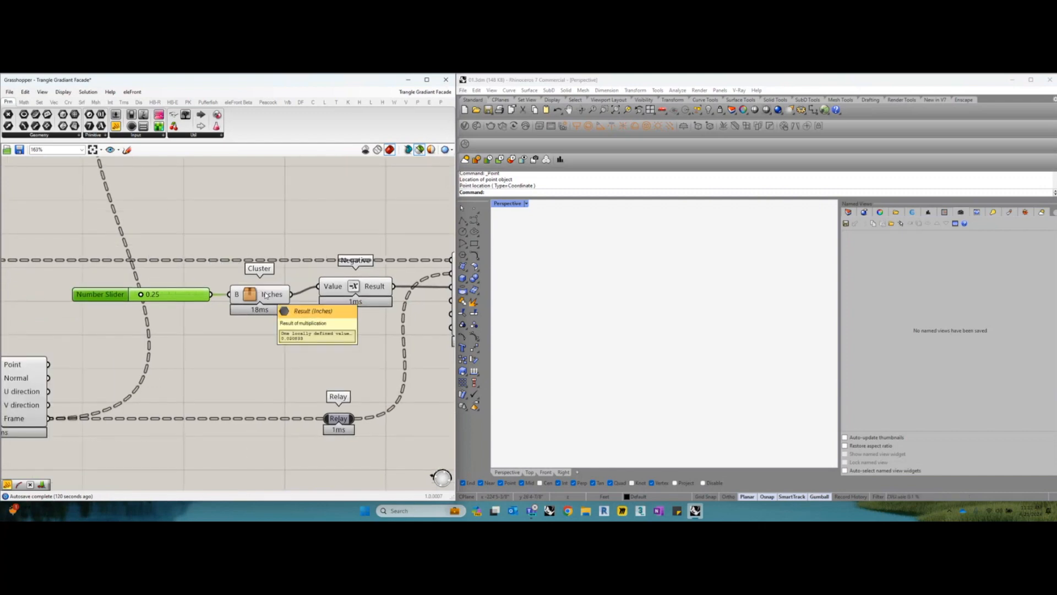
pyautogui.moveTo(265, 295); pyautogui.dragTo(262, 295)
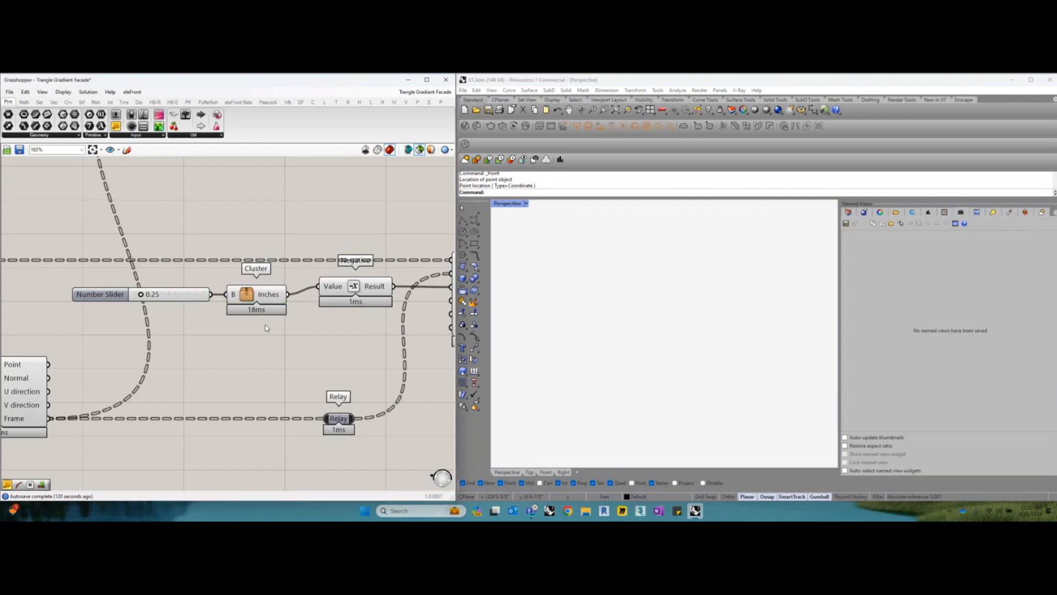
# Open the inches Cluster and the cluster nested inside it to examine their multiplication and division components
pyautogui.rightClick(263, 297)
pyautogui.click(254, 293)
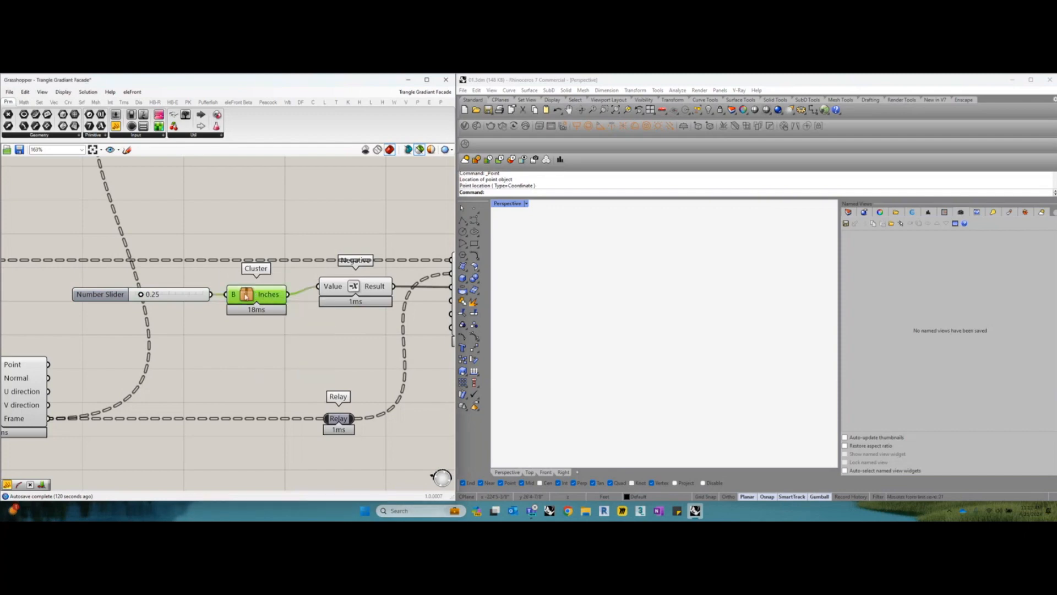
pyautogui.doubleClick(246, 296)
pyautogui.scroll(3, 231, 334)
pyautogui.moveTo(230, 336); pyautogui.dragTo(238, 324, button='right')
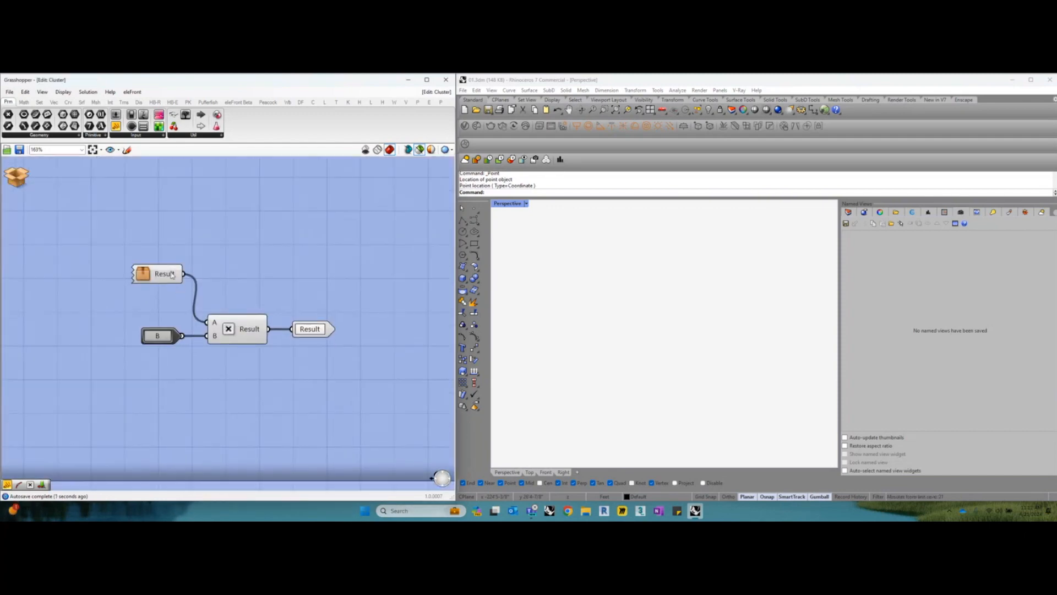
pyautogui.moveTo(158, 274); pyautogui.dragTo(148, 276)
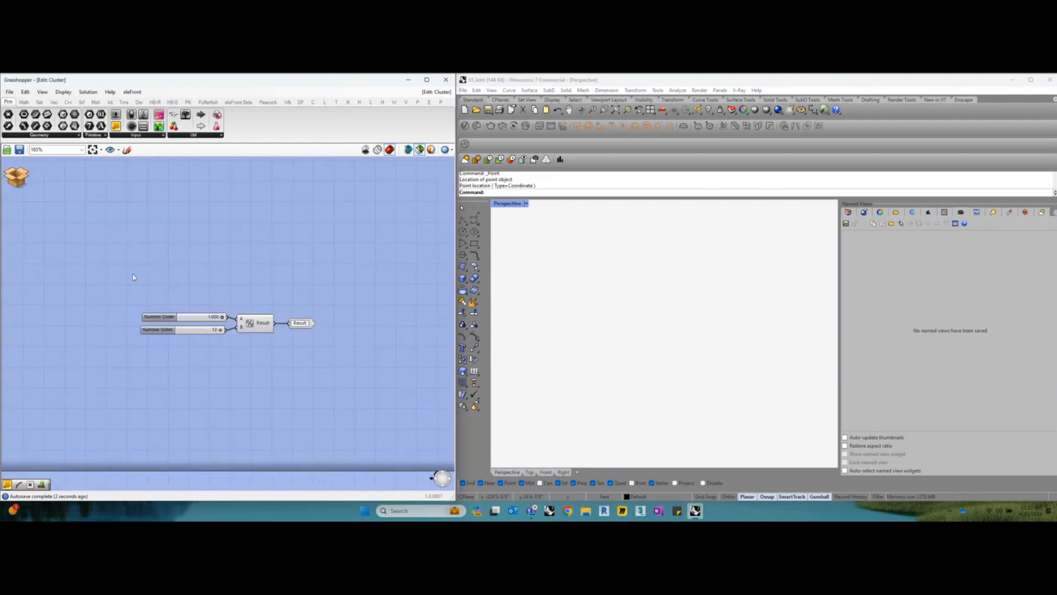
pyautogui.scroll(2, 195, 324)
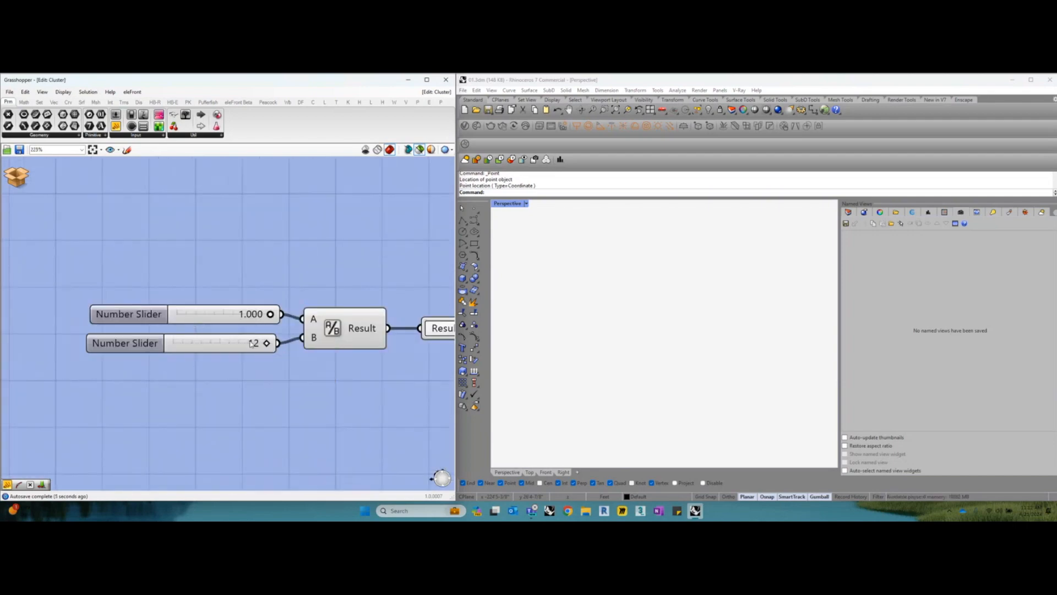
pyautogui.moveTo(249, 345); pyautogui.dragTo(207, 317, button='right')
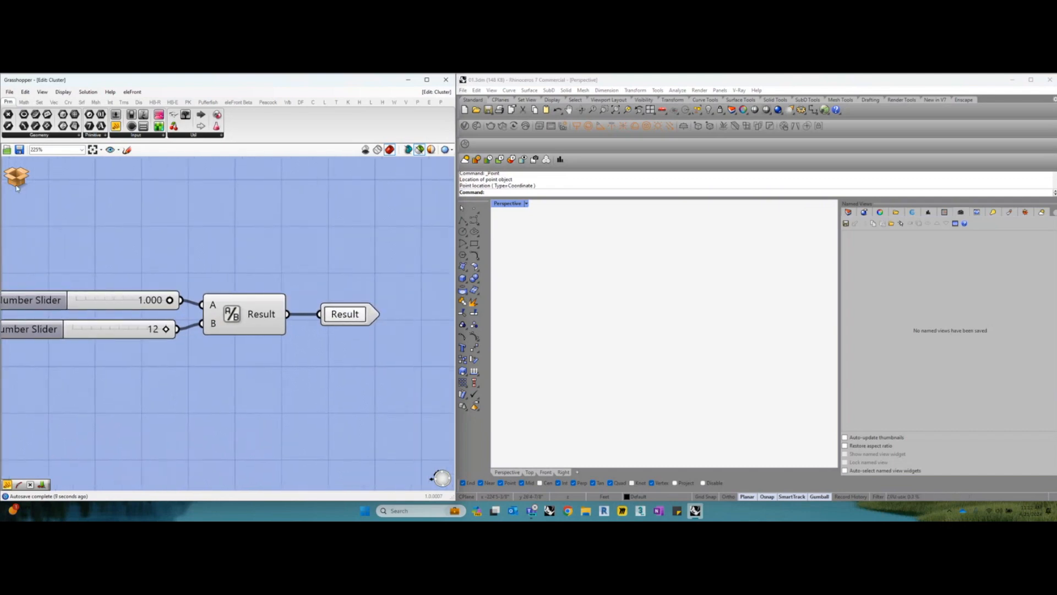
# Close the nested cluster and the inches Cluster to return to the main definition
pyautogui.click(16, 174)
pyautogui.click(30, 177)
pyautogui.scroll(1, 151, 305)
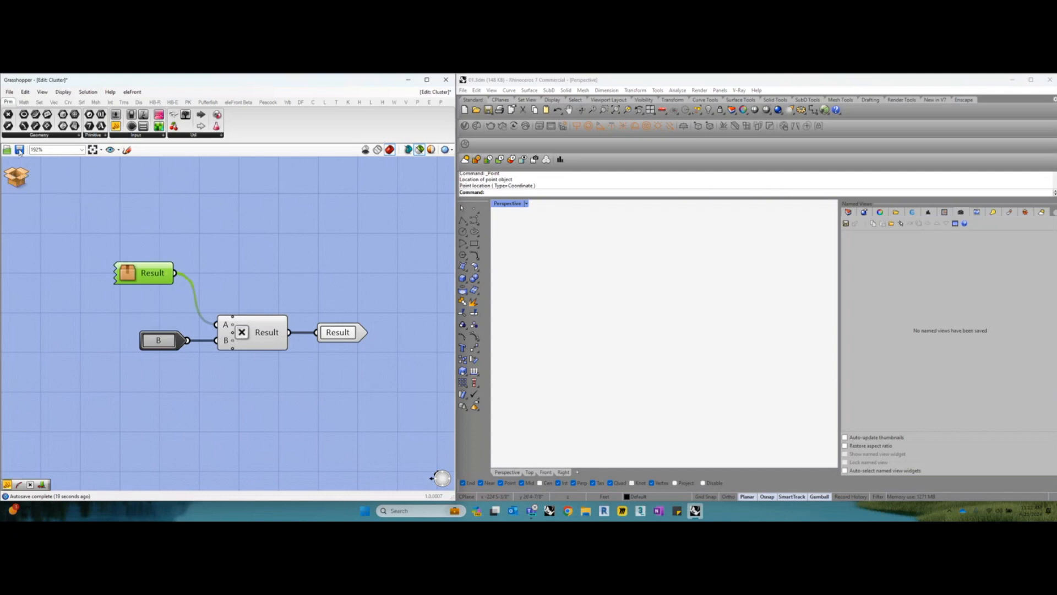
pyautogui.click(307, 332)
# Shift the inches Cluster slightly toward the Negative component and look through the options available for the Cluster
pyautogui.scroll(-3, 308, 330)
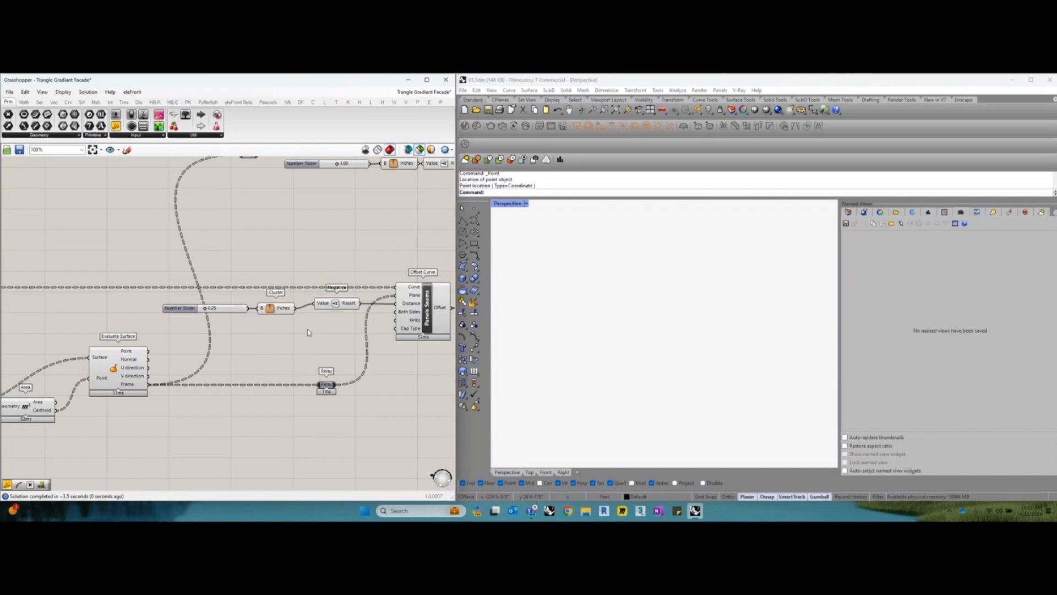
pyautogui.scroll(3, 309, 324)
pyautogui.click(260, 308)
pyautogui.moveTo(259, 308); pyautogui.dragTo(266, 308)
pyautogui.rightClick(253, 302)
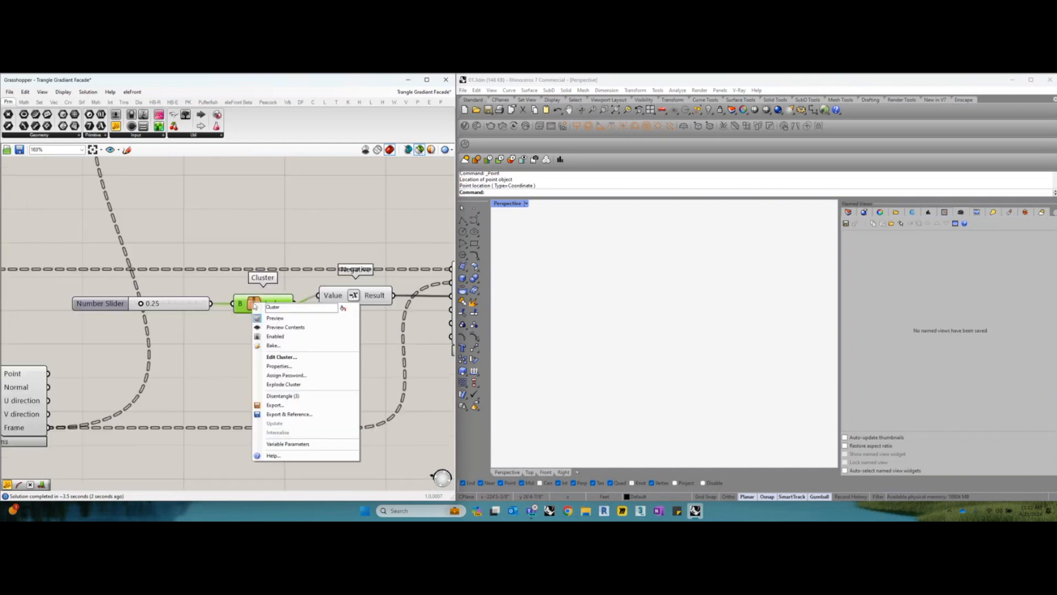
pyautogui.click(288, 231)
# Select the 0.25 Number Slider, inches Cluster and Negative together and view the canvas commands for grouping or clustering them
pyautogui.click(269, 303)
pyautogui.middleClick(277, 247)
pyautogui.moveTo(376, 348); pyautogui.dragTo(174, 286)
pyautogui.rightClick(202, 286)
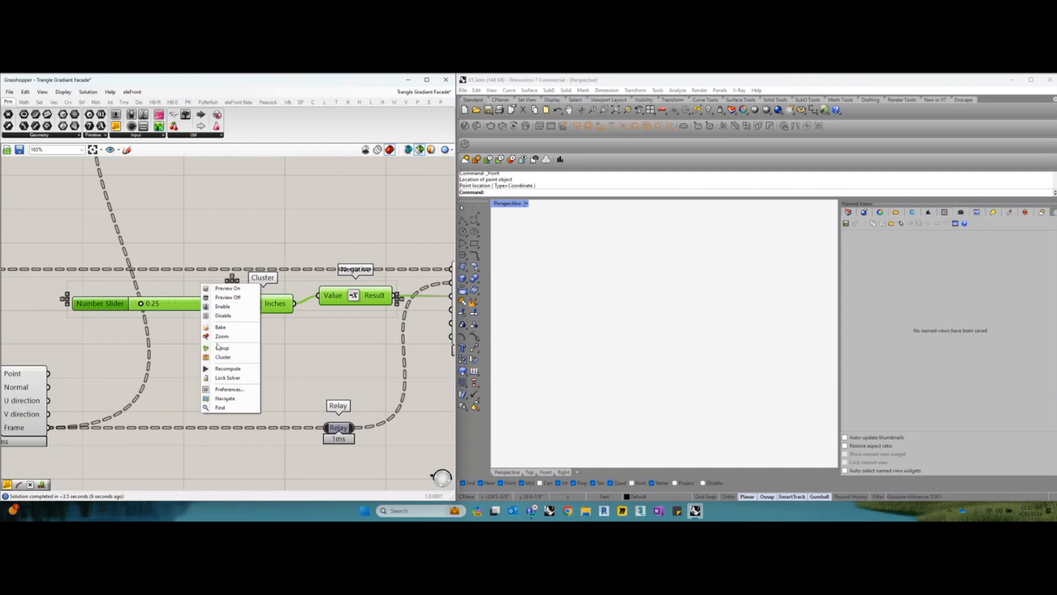
pyautogui.click(288, 348)
# Follow the inches Cluster to the Panels Seams Offset Curve, preview it and inspect the seam lines closely in the viewport
pyautogui.click(254, 303)
pyautogui.moveTo(260, 301); pyautogui.dragTo(152, 311, button='right')
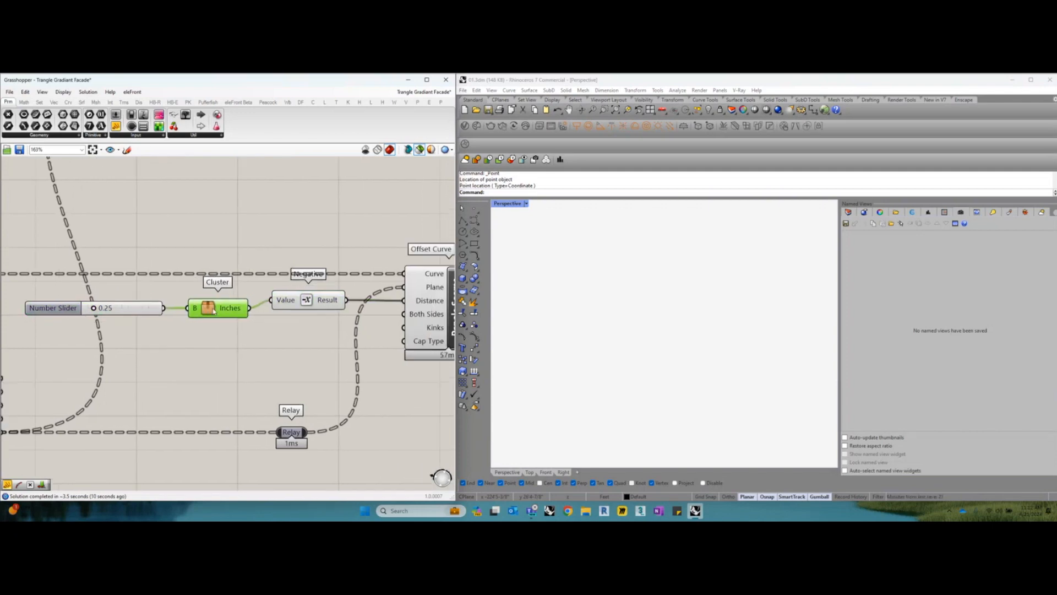
pyautogui.moveTo(286, 330); pyautogui.dragTo(210, 333, button='right')
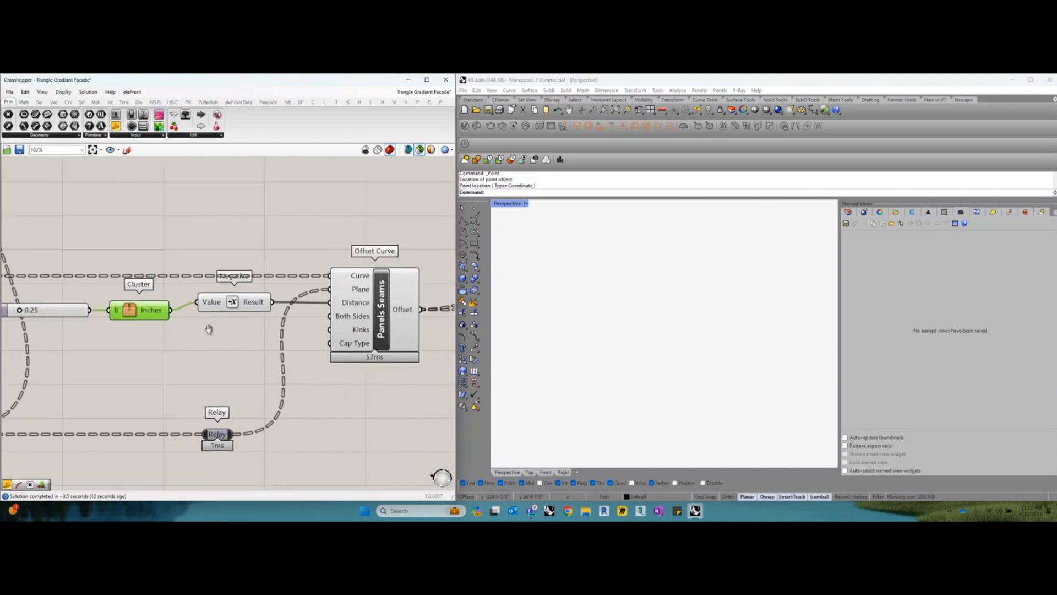
pyautogui.scroll(-1, 230, 311)
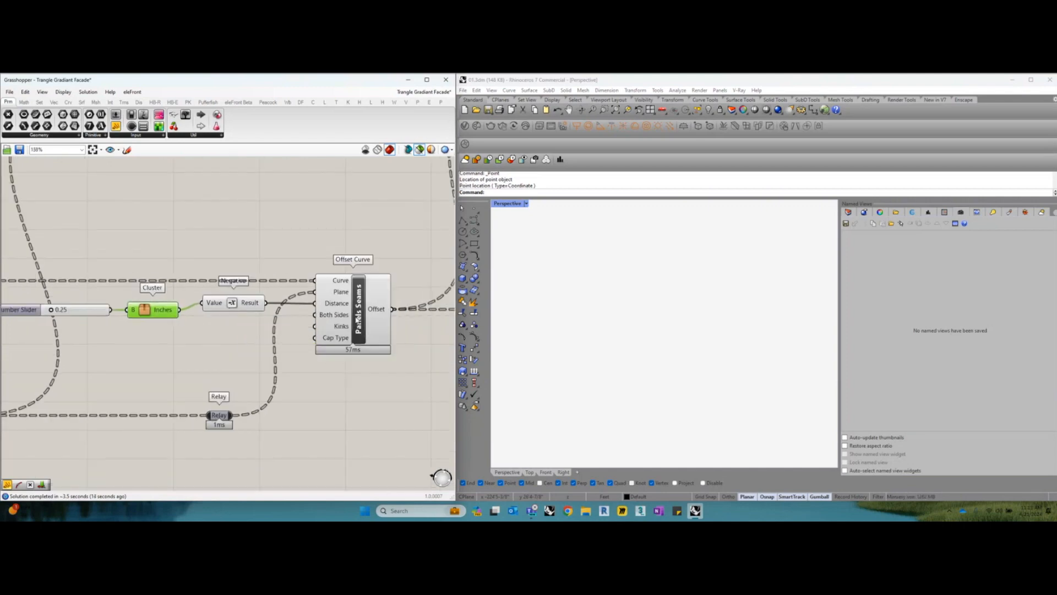
pyautogui.click(354, 313)
pyautogui.moveTo(354, 313); pyautogui.dragTo(347, 319, button='right')
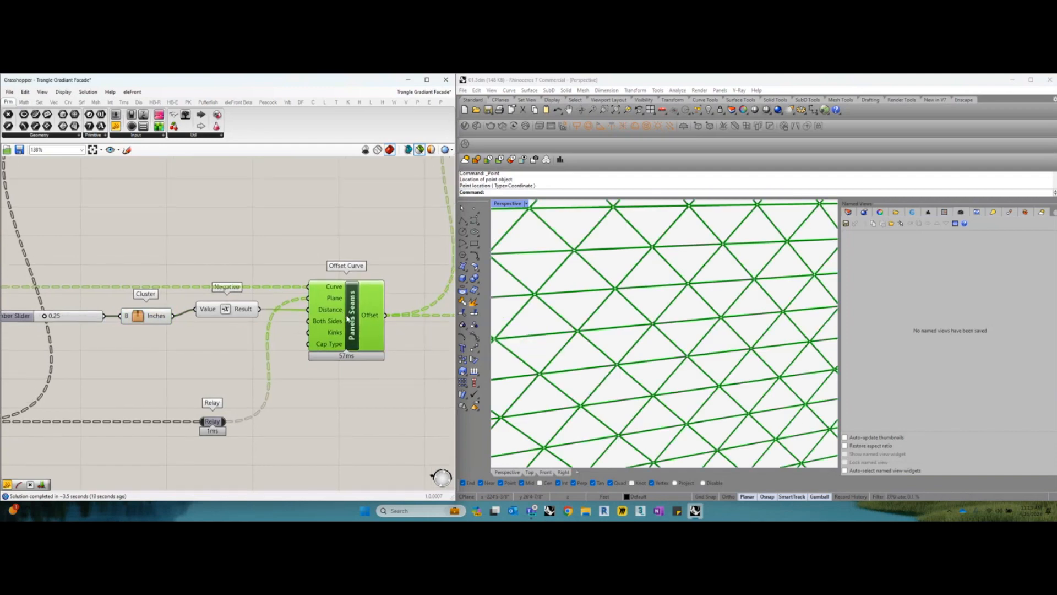
pyautogui.scroll(5, 611, 306)
pyautogui.scroll(3, 611, 306)
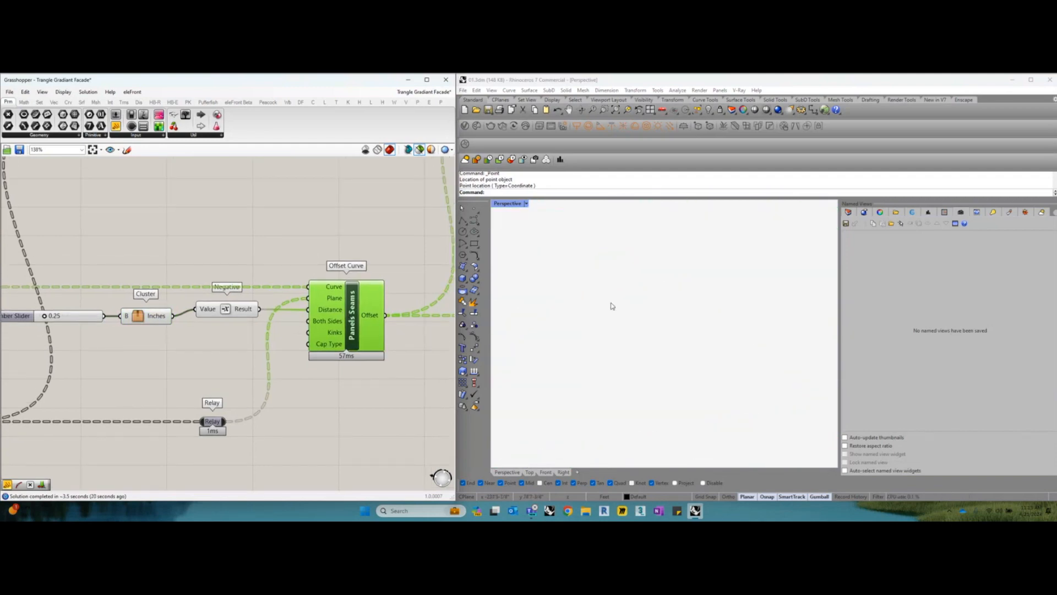
pyautogui.scroll(-5, 611, 306)
pyautogui.scroll(3, 611, 306)
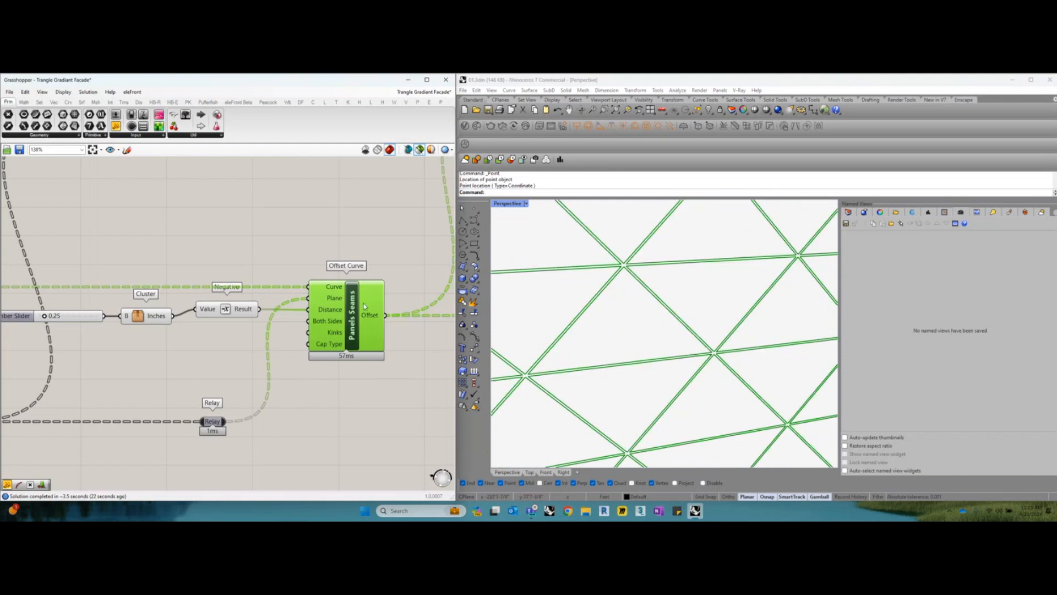
# Preview the Frame Thickness Offset Curve and trace its Distance input back to the inches Cluster and the 1.00 Number Slider
pyautogui.scroll(-5, 258, 333)
pyautogui.moveTo(258, 333); pyautogui.dragTo(262, 348)
pyautogui.click(375, 226)
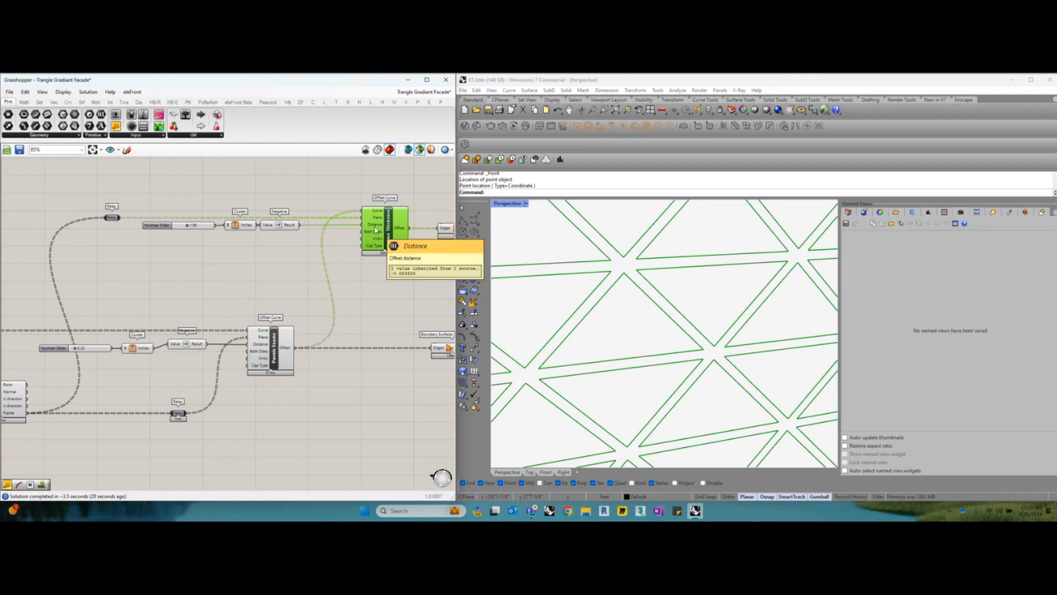
pyautogui.scroll(1, 375, 230)
pyautogui.moveTo(253, 290); pyautogui.dragTo(300, 300, button='right')
pyautogui.scroll(2, 203, 258)
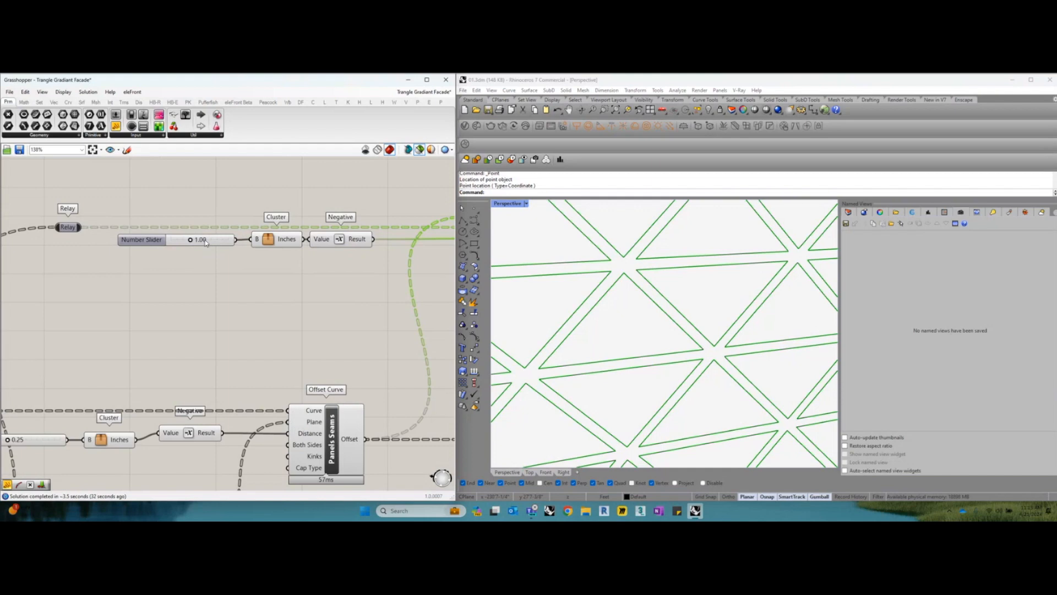
pyautogui.click(278, 239)
pyautogui.scroll(-2, 270, 253)
pyautogui.moveTo(360, 277); pyautogui.dragTo(266, 278, button='right')
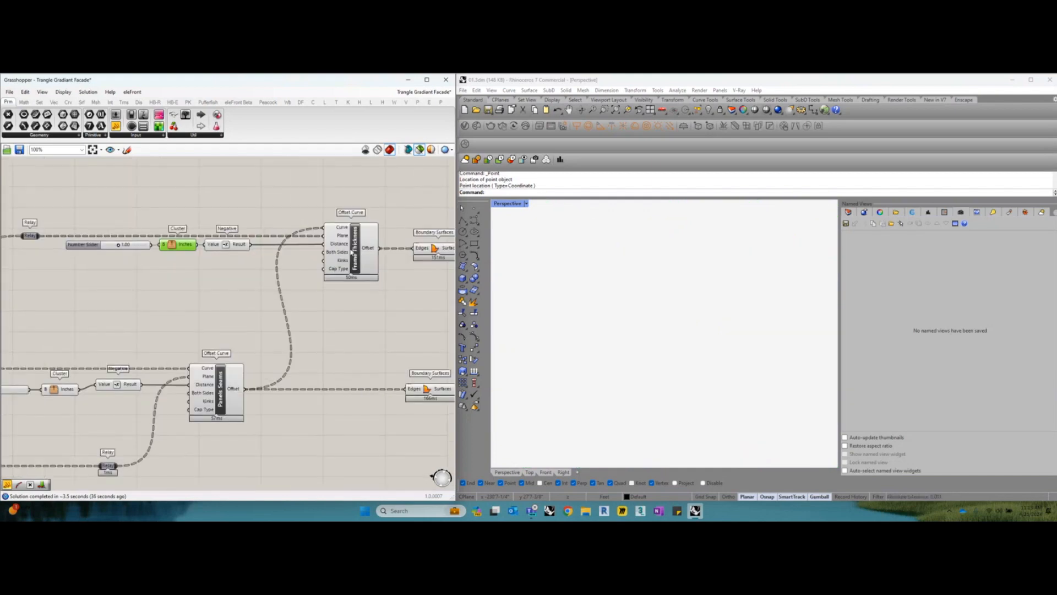
# Preview the Frame Thickness and Panels Seams Offset Curve results together
pyautogui.click(352, 250)
pyautogui.keyDown('shift'); pyautogui.click(226, 392); pyautogui.keyUp('shift')
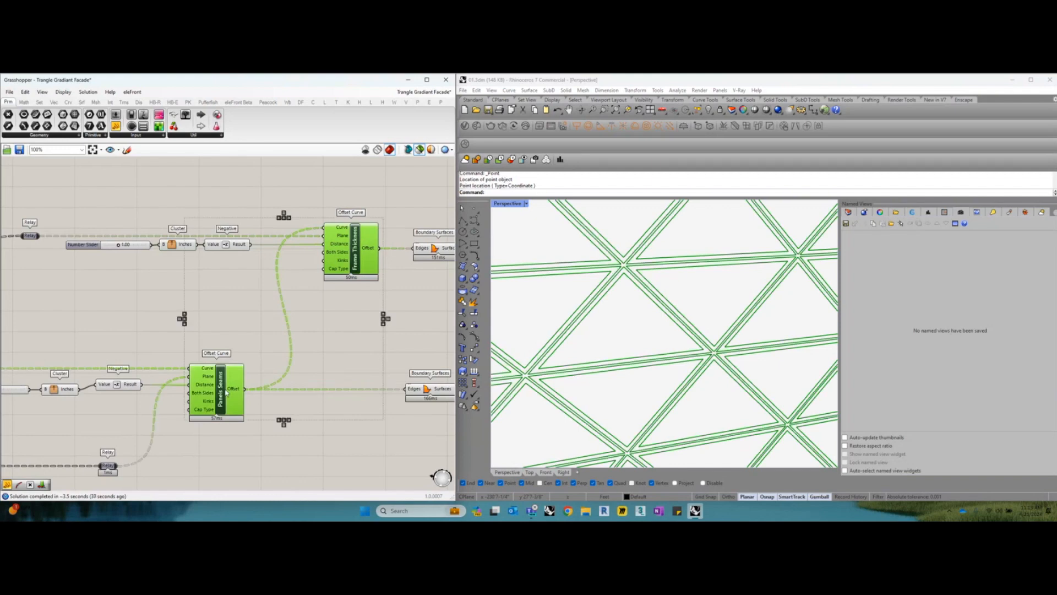
pyautogui.scroll(5, 622, 326)
pyautogui.moveTo(384, 318); pyautogui.dragTo(312, 317, button='right')
# Preview the Boundary Surfaces made from the Frame Thickness offset together with those from the Panels Seams offset
pyautogui.click(364, 249)
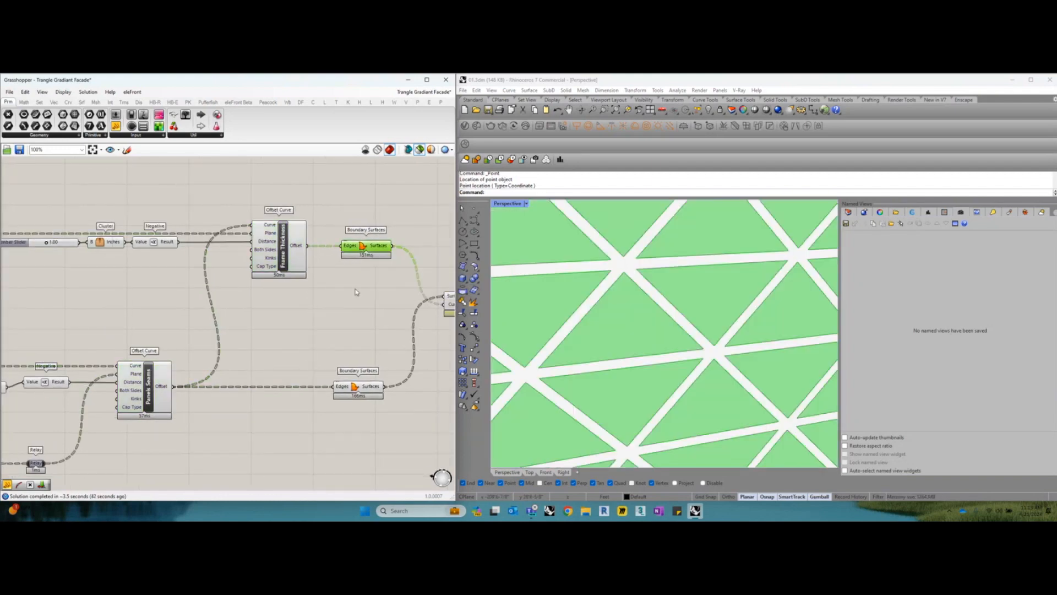
pyautogui.moveTo(355, 287); pyautogui.dragTo(355, 276, button='right')
pyautogui.keyDown('shift'); pyautogui.click(368, 383); pyautogui.keyUp('shift')
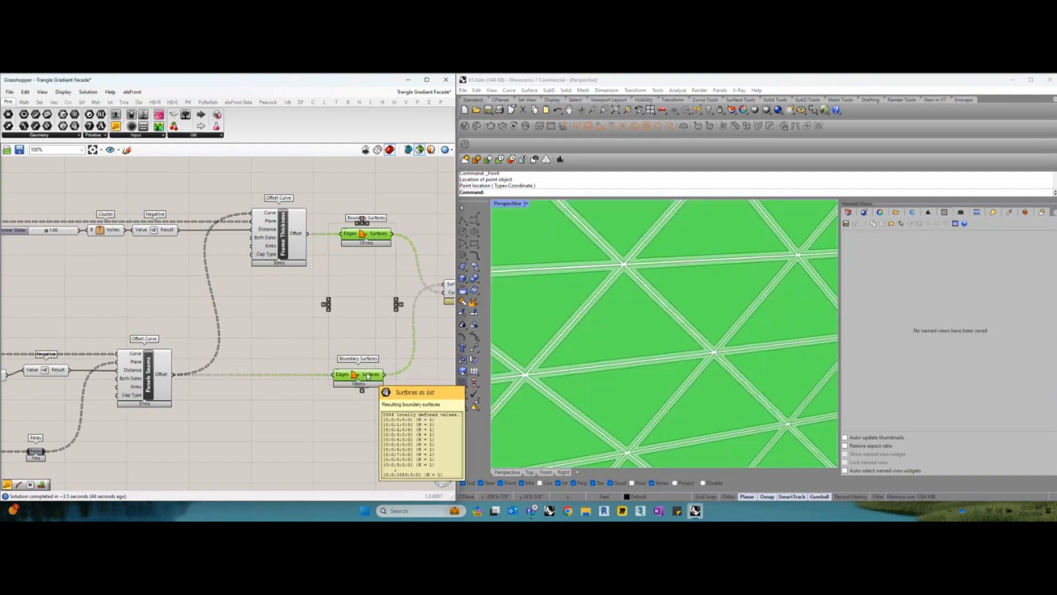
# Examine the panel seams and frame bands around a triangle corner in the perspective viewport
pyautogui.scroll(3, 625, 269)
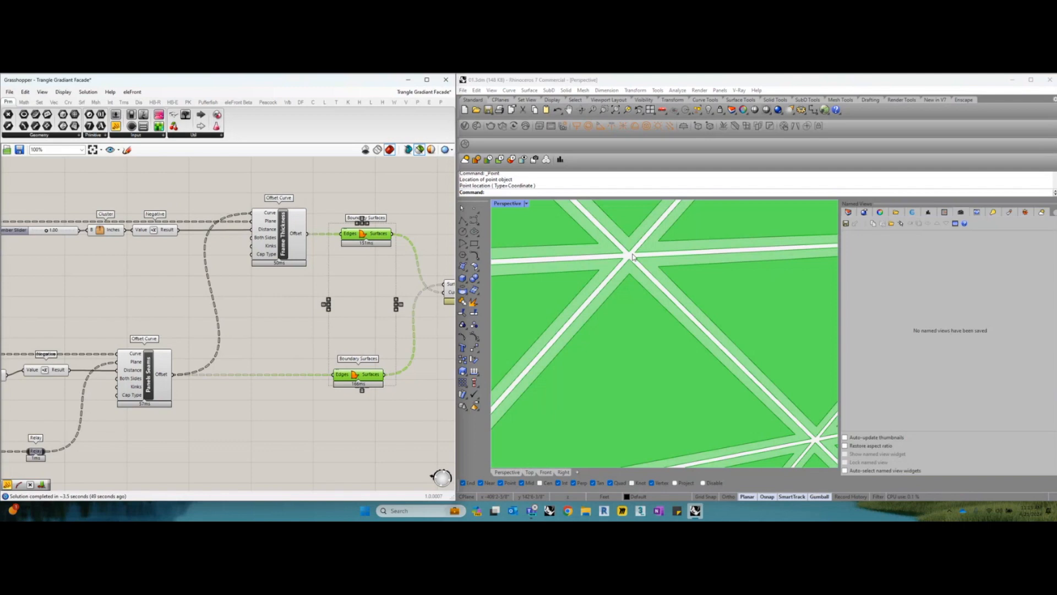
pyautogui.scroll(-3, 633, 260)
pyautogui.scroll(4, 631, 244)
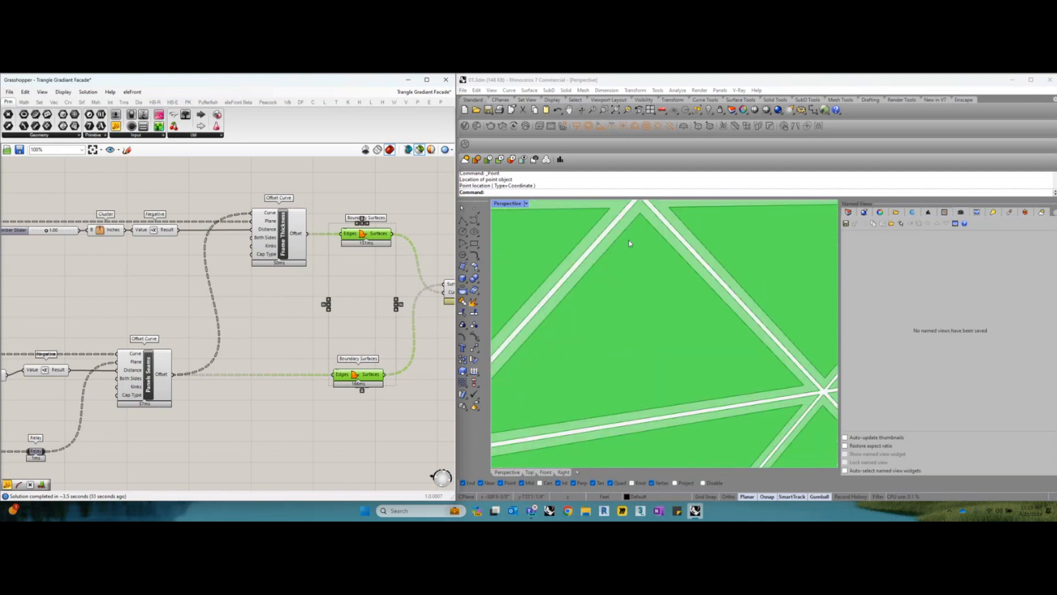
pyautogui.scroll(-1, 372, 339)
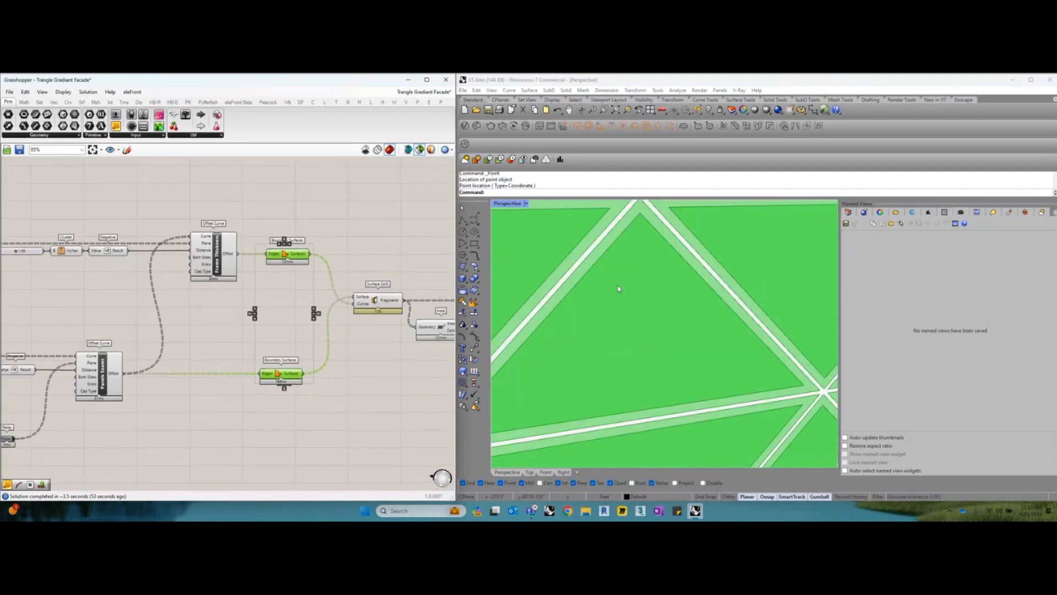
pyautogui.scroll(-3, 619, 287)
pyautogui.scroll(3, 628, 249)
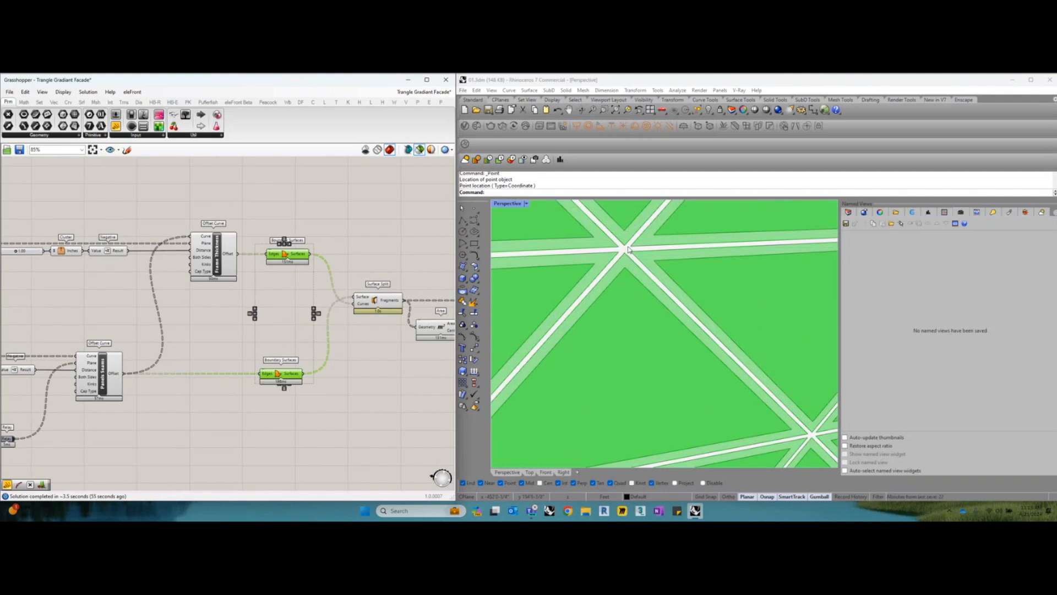
pyautogui.scroll(-3, 625, 257)
pyautogui.scroll(3, 633, 262)
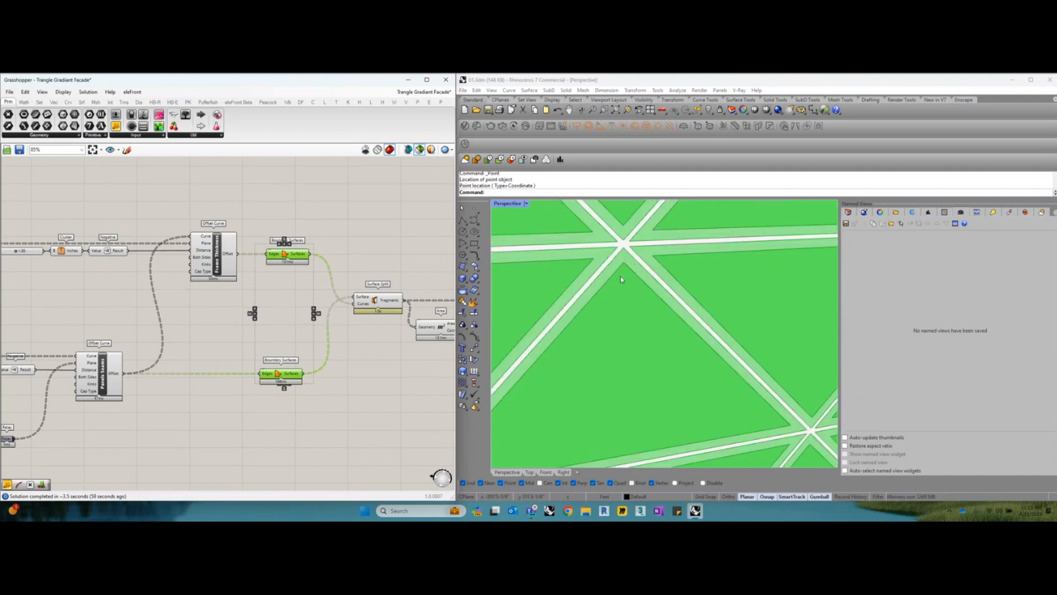
pyautogui.scroll(-3, 622, 280)
pyautogui.scroll(3, 637, 290)
# Compare the inner frame and outer panel Boundary Surfaces feeding Surface Split, previewing them singly and together
pyautogui.scroll(3, 348, 332)
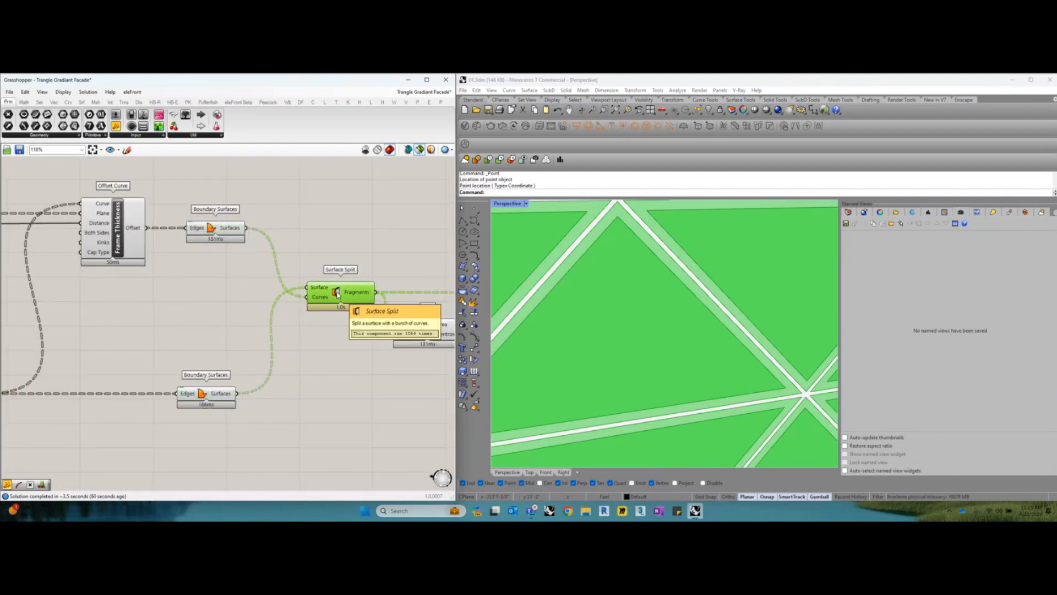
pyautogui.click(219, 238)
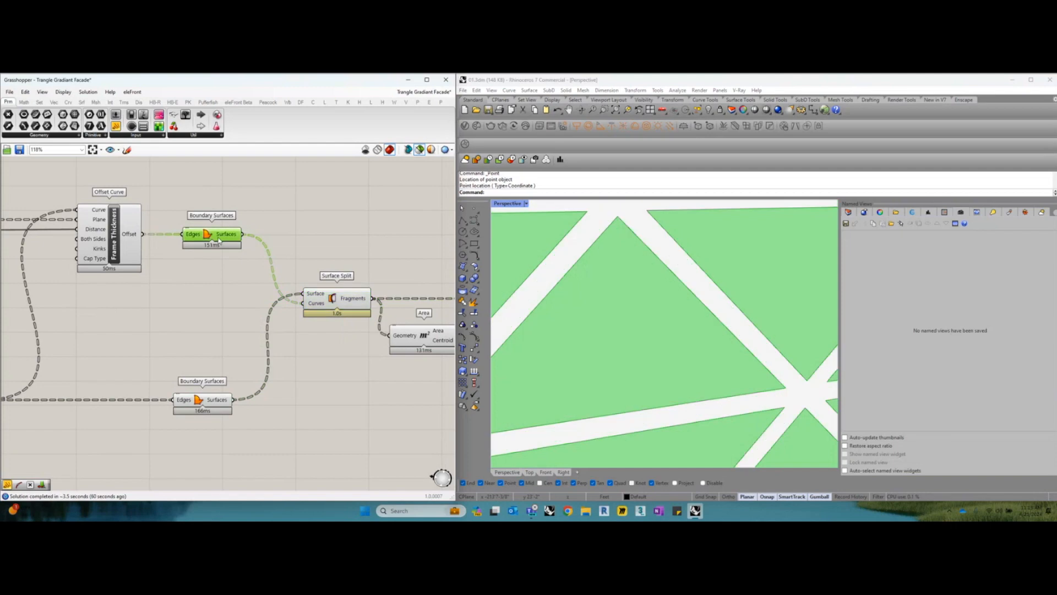
pyautogui.click(209, 395)
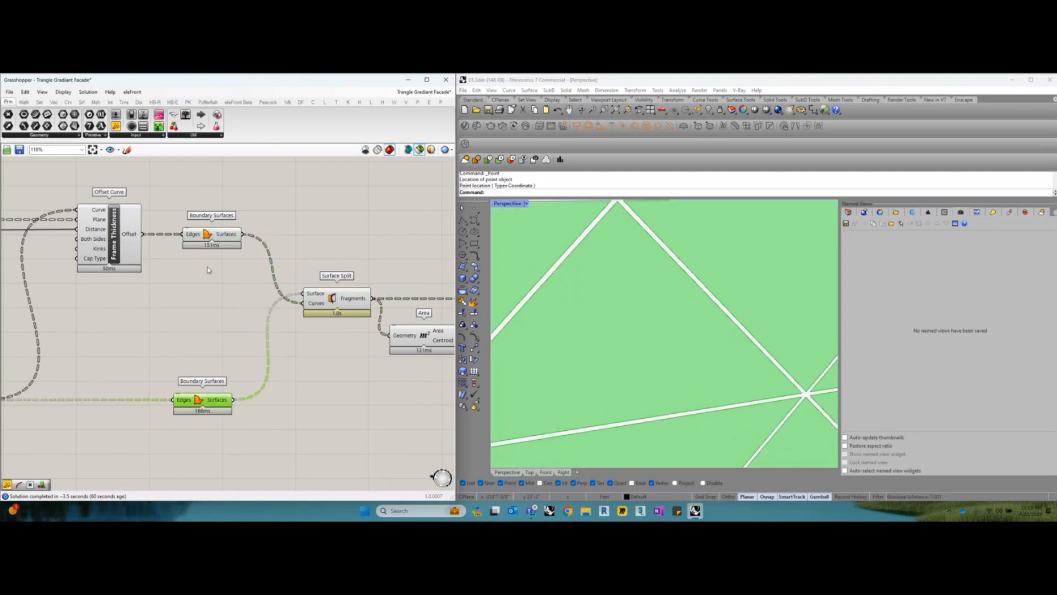
pyautogui.keyDown('shift'); pyautogui.click(215, 237); pyautogui.keyUp('shift')
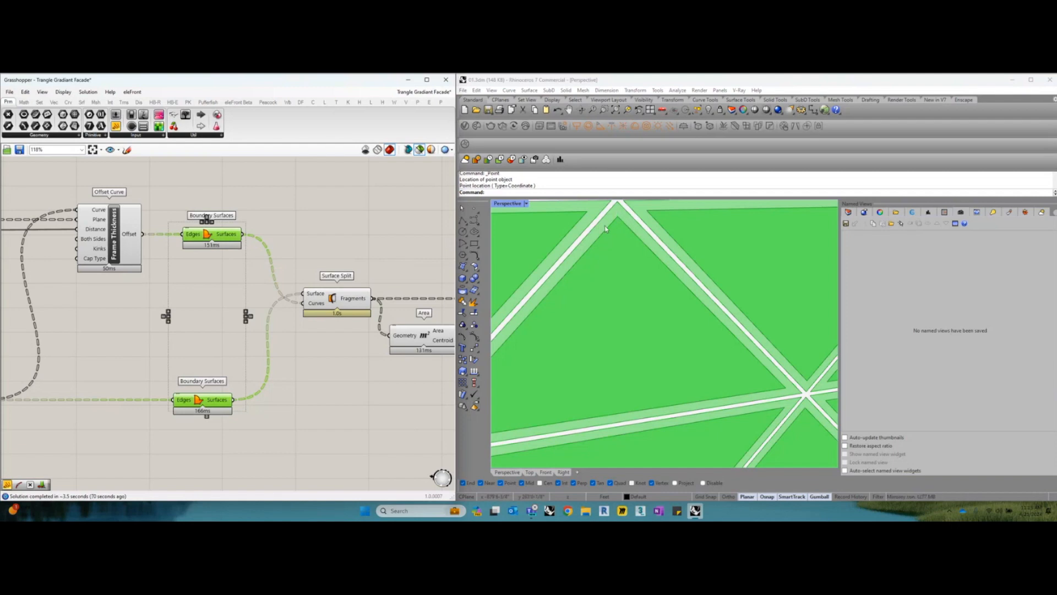
pyautogui.moveTo(368, 299); pyautogui.dragTo(288, 297, button='right')
pyautogui.scroll(1, 265, 285)
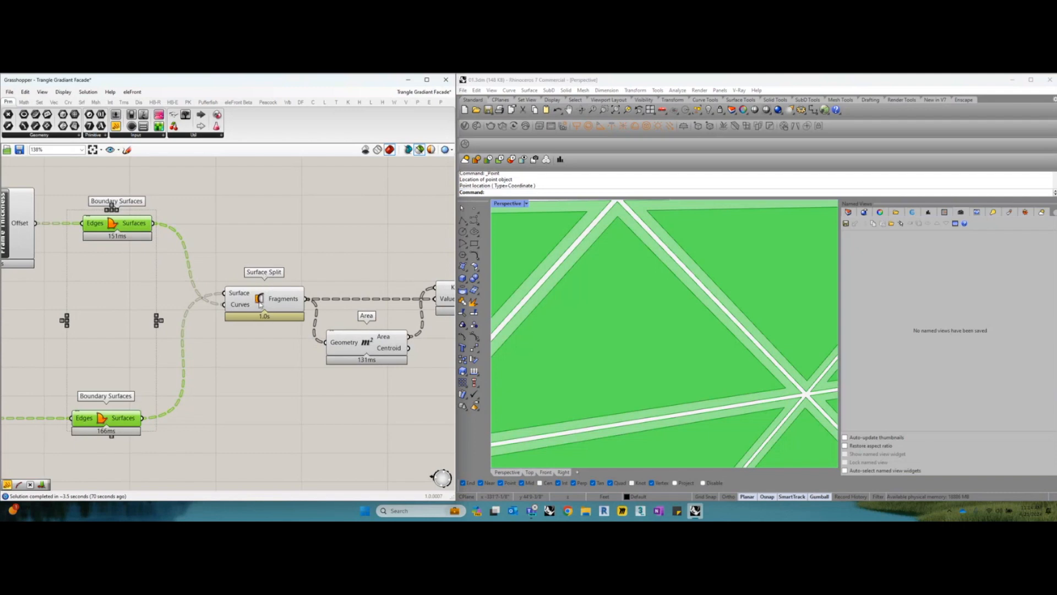
# Preview the outer panel Boundary Surfaces and the Surface Split fragments, shifting Surface Split slightly toward its inputs
pyautogui.click(131, 377)
pyautogui.click(115, 419)
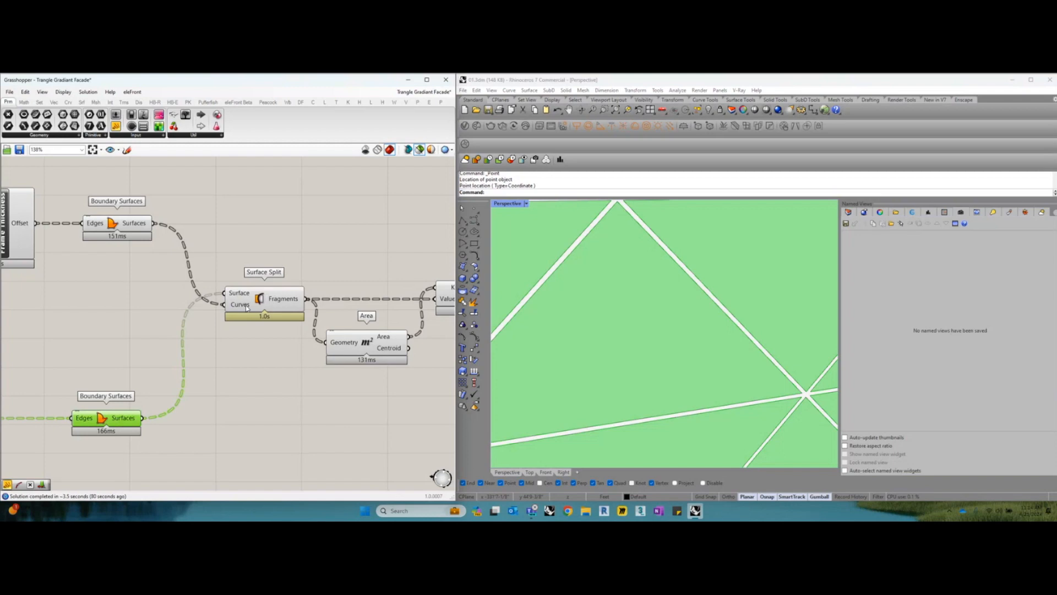
pyautogui.moveTo(254, 304); pyautogui.dragTo(251, 304)
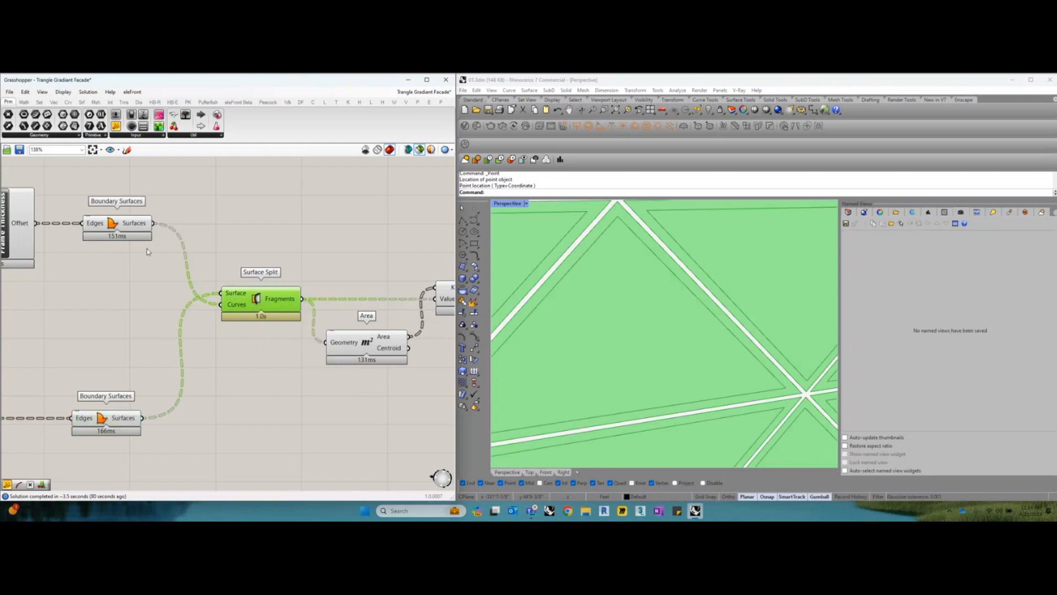
# Compare the inner Boundary Surfaces feeding the split with the fragments produced by Surface Split
pyautogui.click(138, 227)
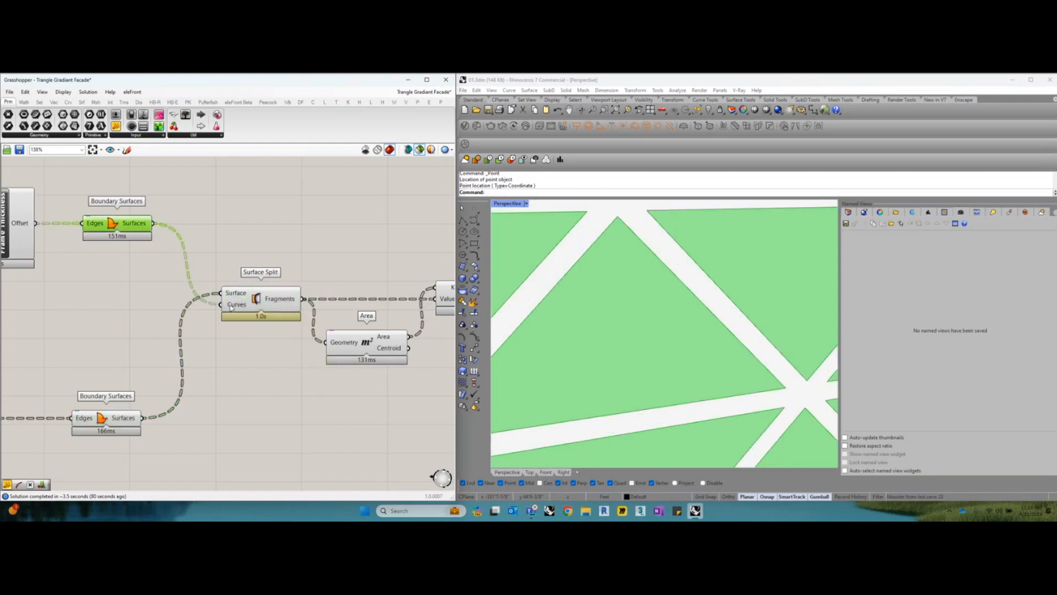
pyautogui.moveTo(126, 224); pyautogui.dragTo(124, 225)
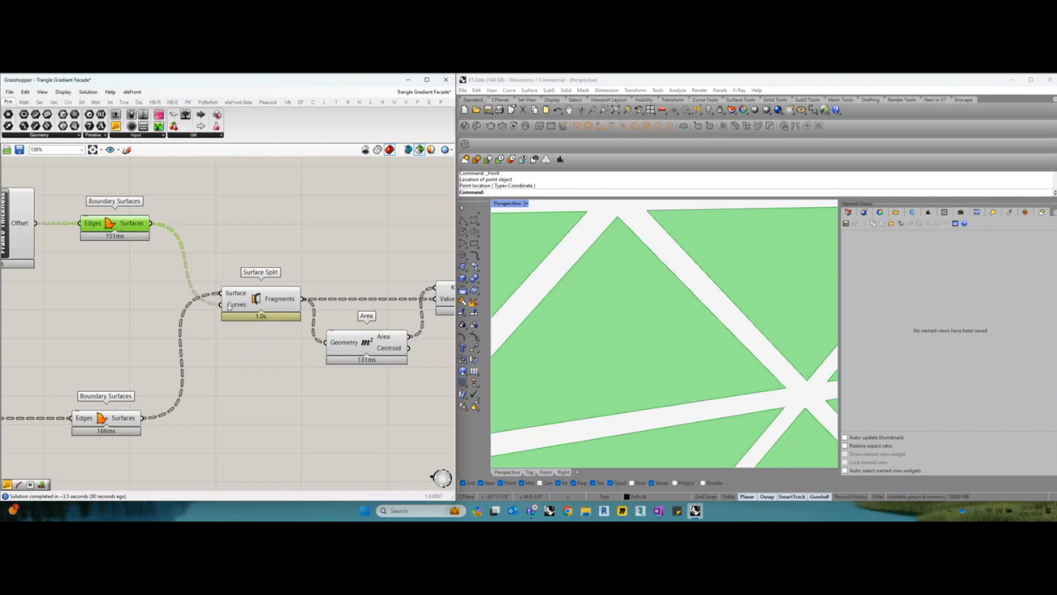
pyautogui.click(250, 300)
pyautogui.moveTo(318, 318); pyautogui.dragTo(273, 335, button='right')
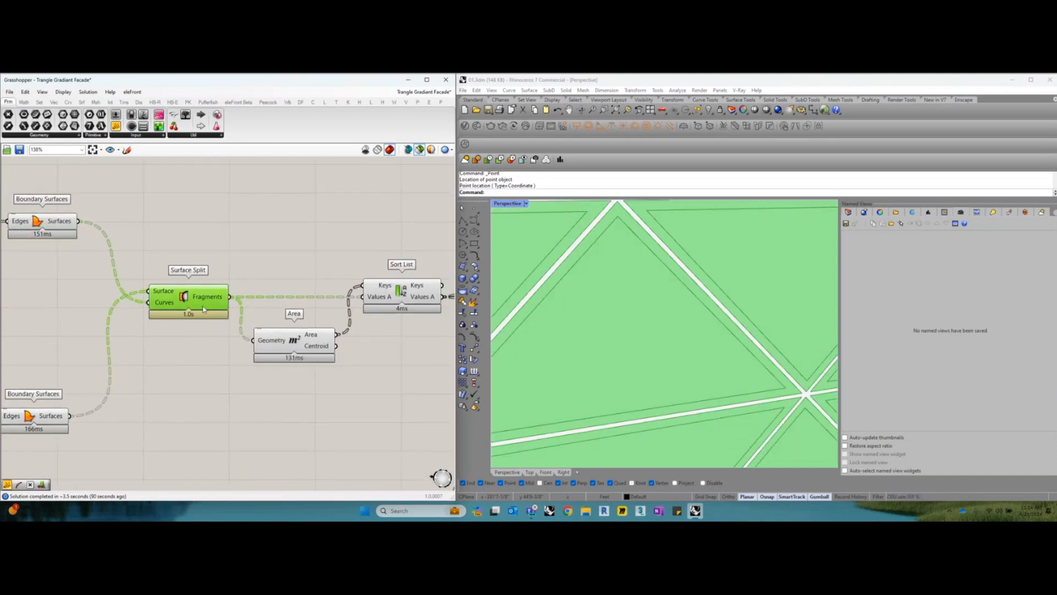
# Wire a temporary Panel to Surface Split's Fragments output, read its tree of trimmed surfaces against the viewport preview, and delete the Panel
pyautogui.moveTo(206, 300); pyautogui.dragTo(197, 308, button='right')
pyautogui.click(117, 127)
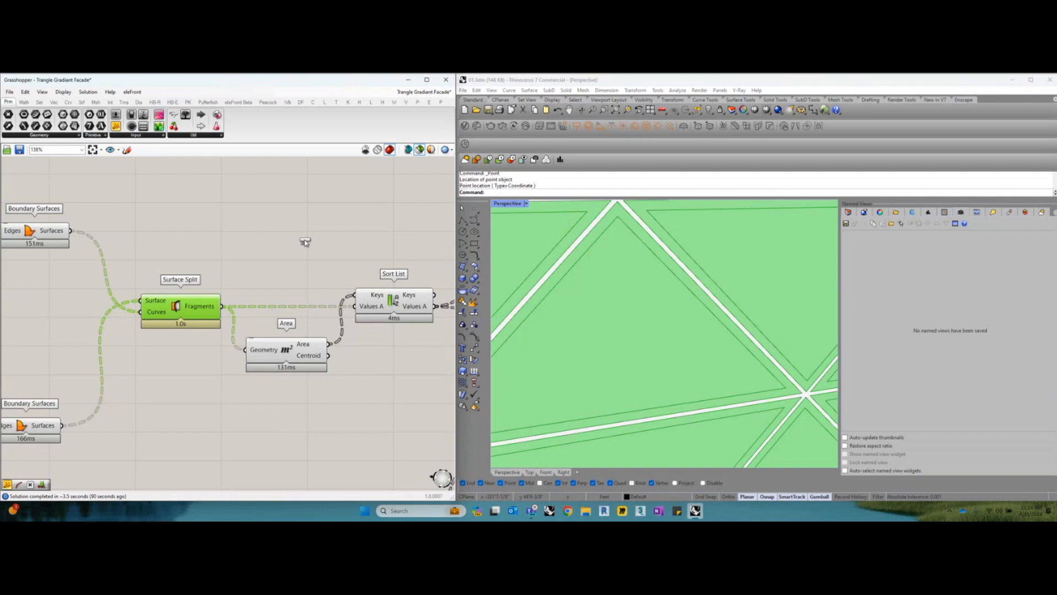
pyautogui.click(308, 243)
pyautogui.moveTo(222, 306); pyautogui.dragTo(296, 198)
pyautogui.moveTo(296, 249); pyautogui.dragTo(297, 269)
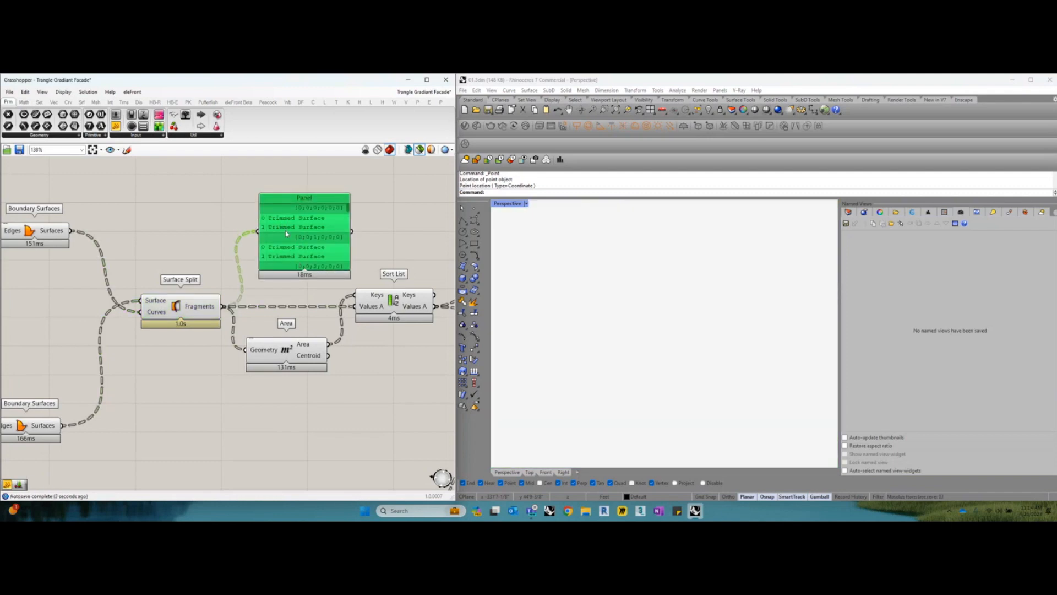
pyautogui.moveTo(287, 234); pyautogui.dragTo(288, 237)
pyautogui.click(197, 308)
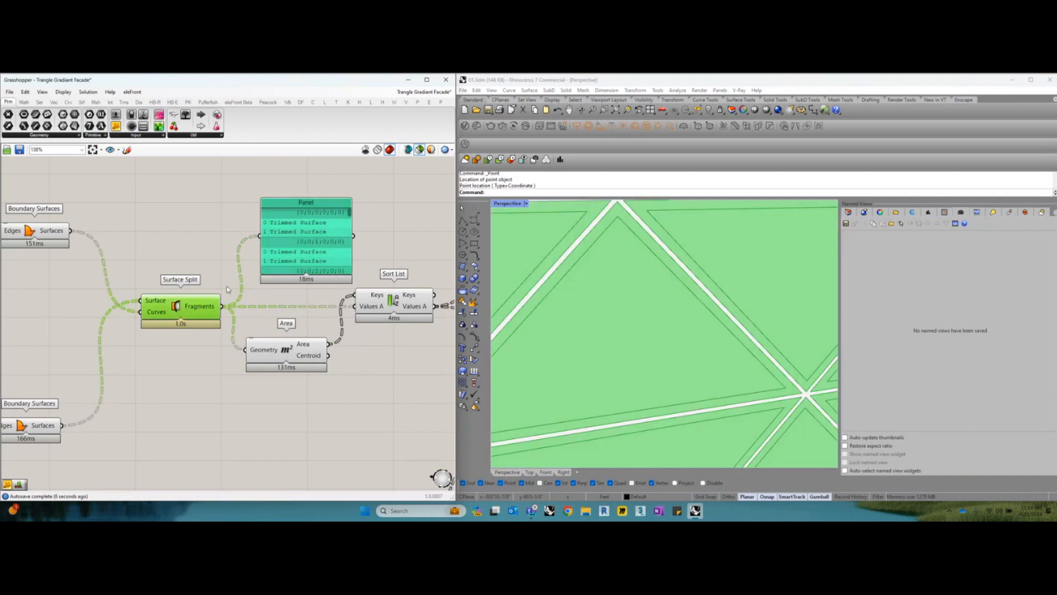
pyautogui.moveTo(297, 252)
pyautogui.mouseDown()
pyautogui.moveTo(286, 242)
pyautogui.moveTo(296, 252)
pyautogui.mouseUp()
pyautogui.moveTo(298, 248); pyautogui.dragTo(260, 260, button='right')
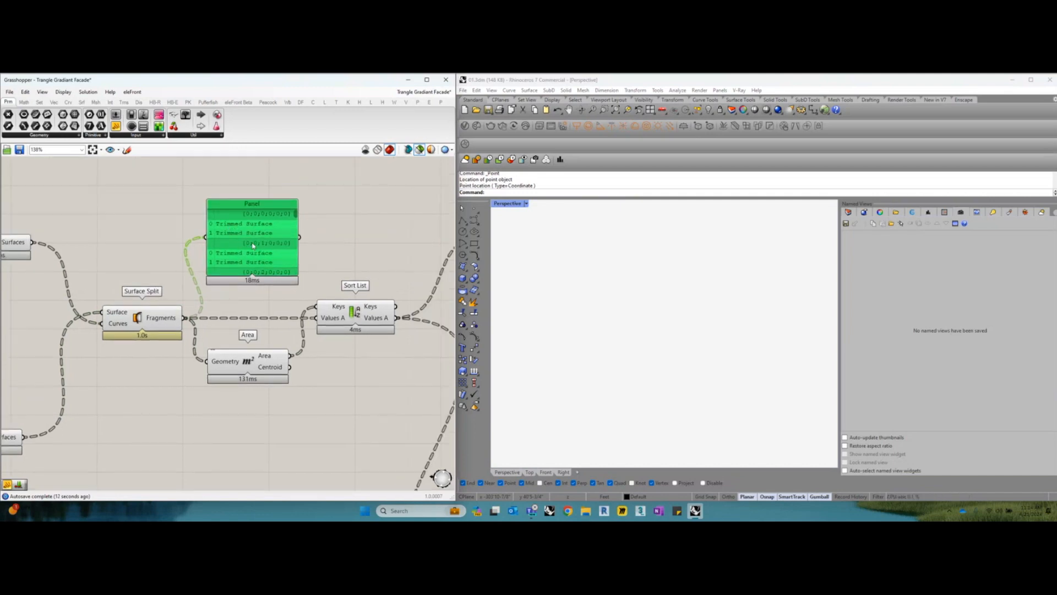
pyautogui.press('Delete')
# Preview the Sort List output and the Area centroids of the split fragments, nudging the components slightly
pyautogui.click(356, 311)
pyautogui.moveTo(355, 314); pyautogui.dragTo(348, 311, button='right')
pyautogui.scroll(2, 347, 311)
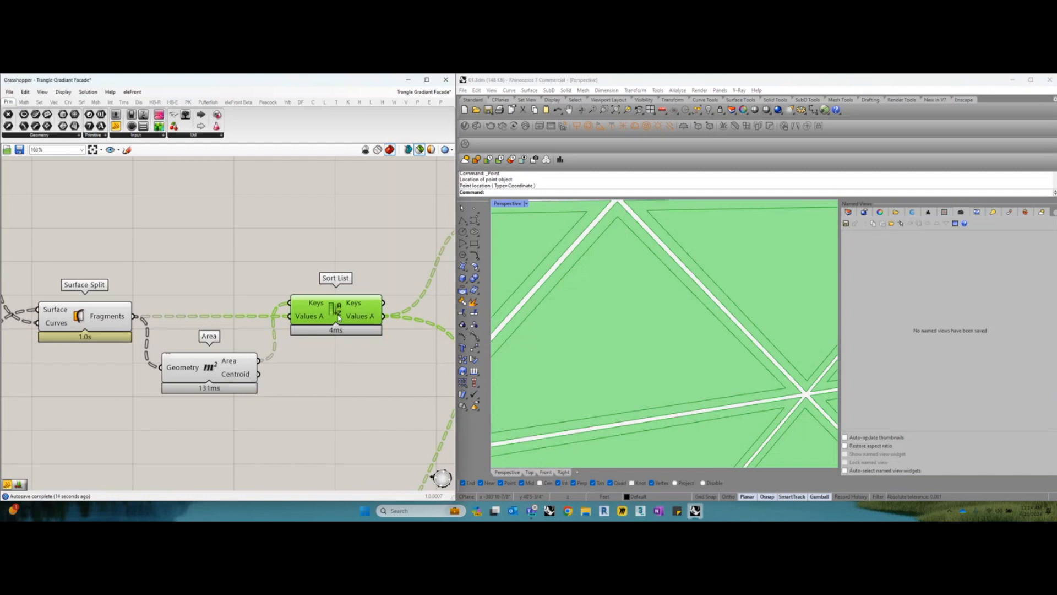
pyautogui.click(210, 373)
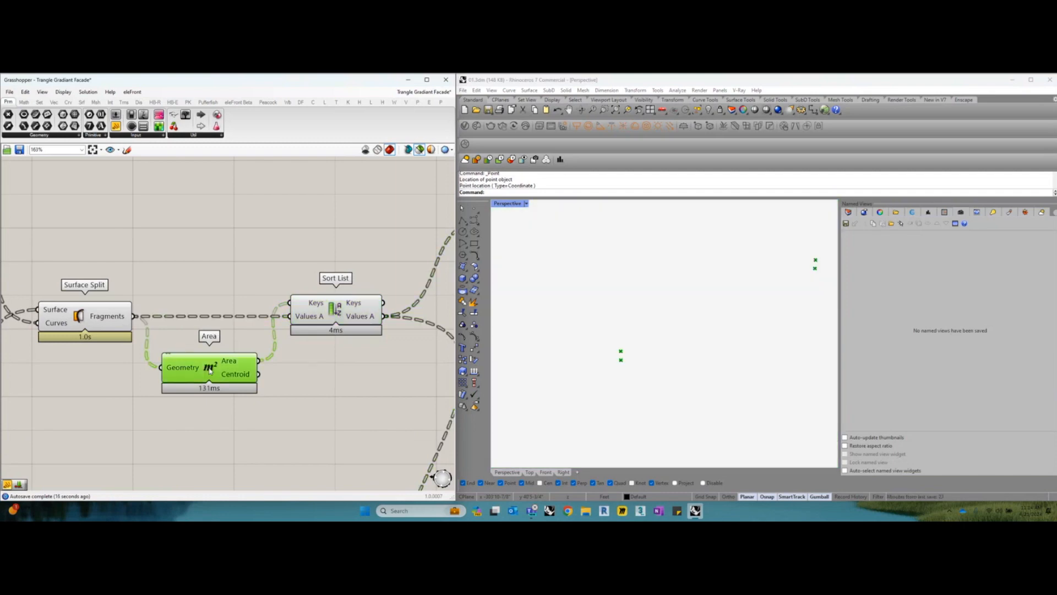
pyautogui.moveTo(210, 371); pyautogui.dragTo(209, 372)
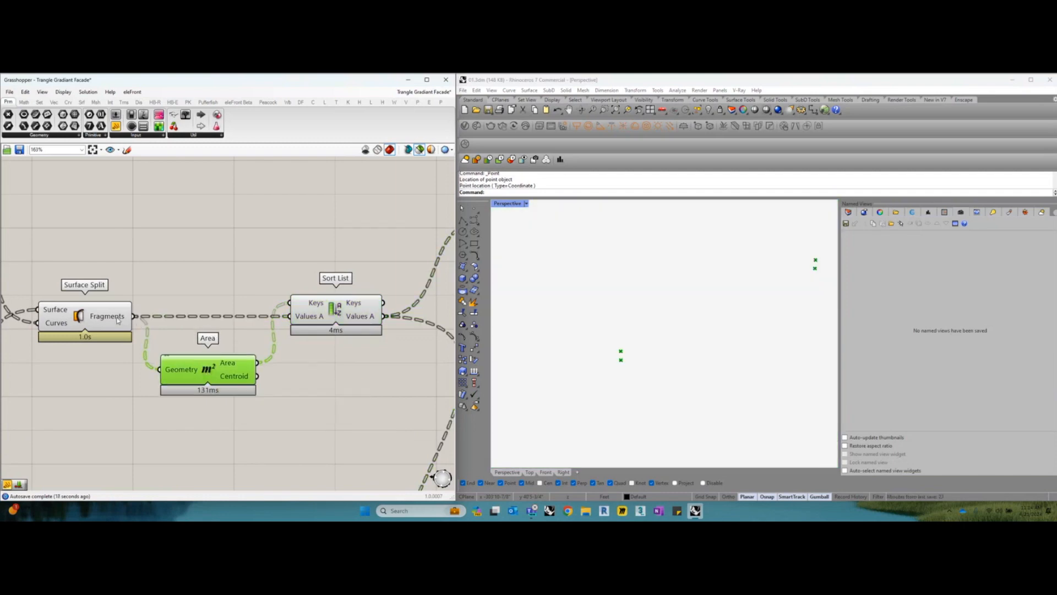
# Preview the Surface Split fragments together with their Area centroids and examine several triangles in the perspective viewport
pyautogui.keyDown('shift'); pyautogui.click(117, 320); pyautogui.keyUp('shift')
pyautogui.scroll(-5, 608, 325)
pyautogui.moveTo(609, 325); pyautogui.dragTo(628, 320, button='right')
pyautogui.scroll(5, 612, 318)
pyautogui.scroll(-4, 623, 316)
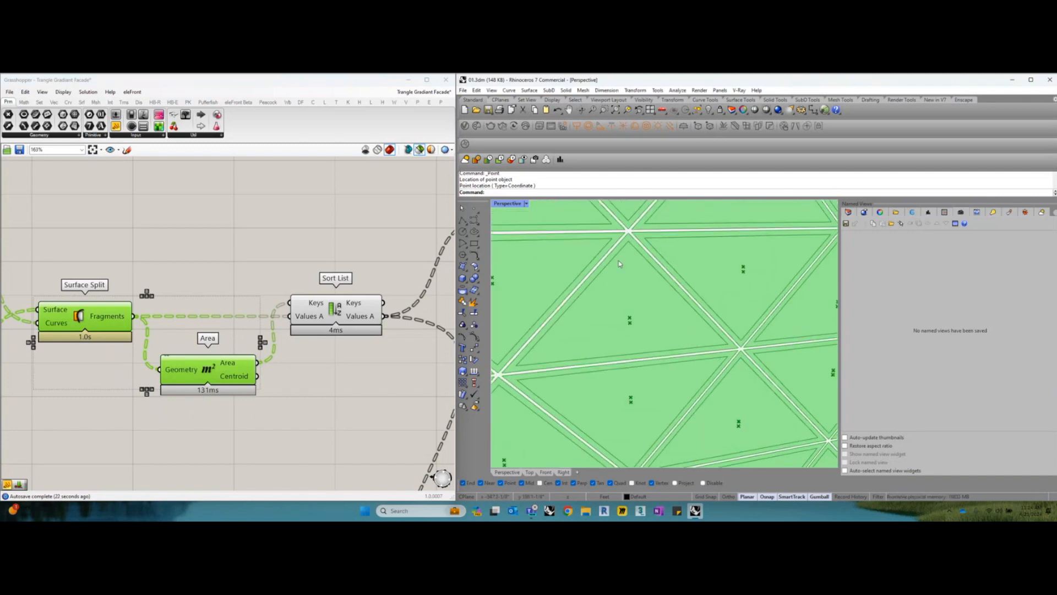
# Trace the fragments and their areas through Sort List to the Panels List Item, previewing the sorted surfaces and the extracted panels
pyautogui.moveTo(302, 331); pyautogui.dragTo(277, 316, button='right')
pyautogui.click(299, 271)
pyautogui.click(280, 316)
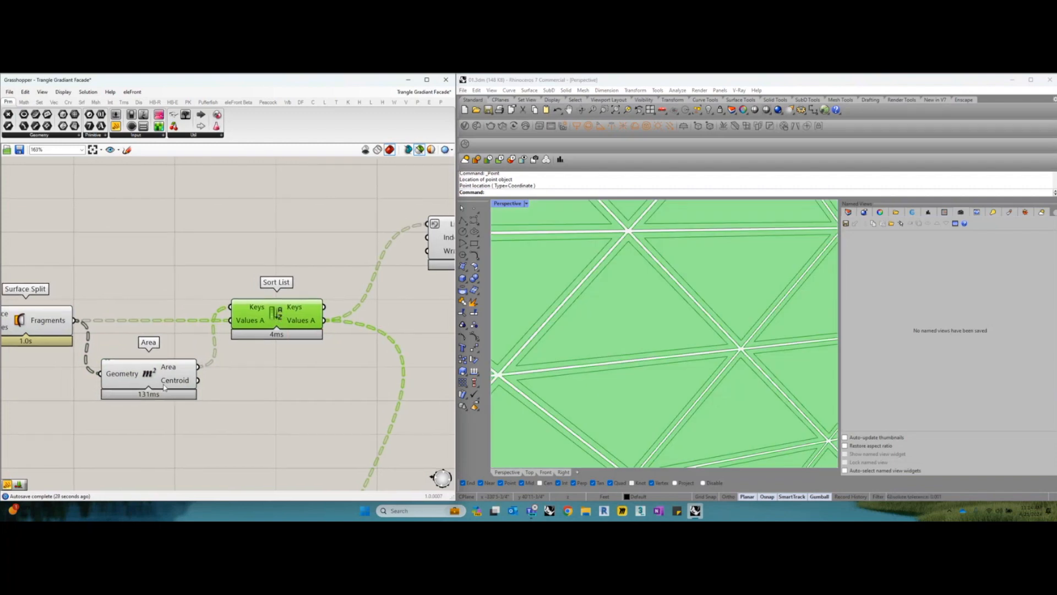
pyautogui.moveTo(98, 344); pyautogui.dragTo(128, 335, button='right')
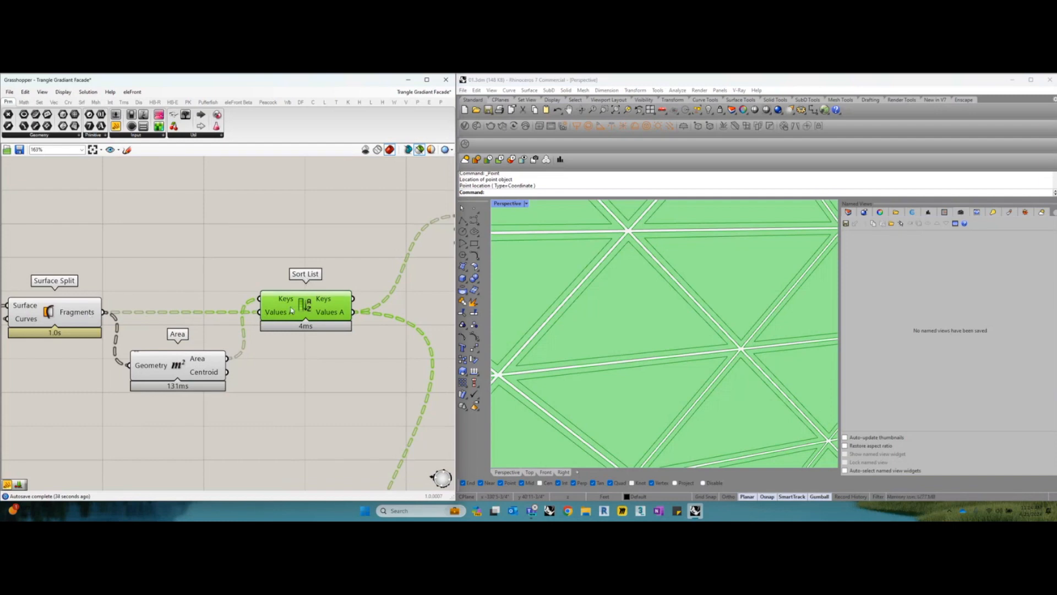
pyautogui.moveTo(289, 310)
pyautogui.moveTo(319, 319); pyautogui.dragTo(222, 322, button='right')
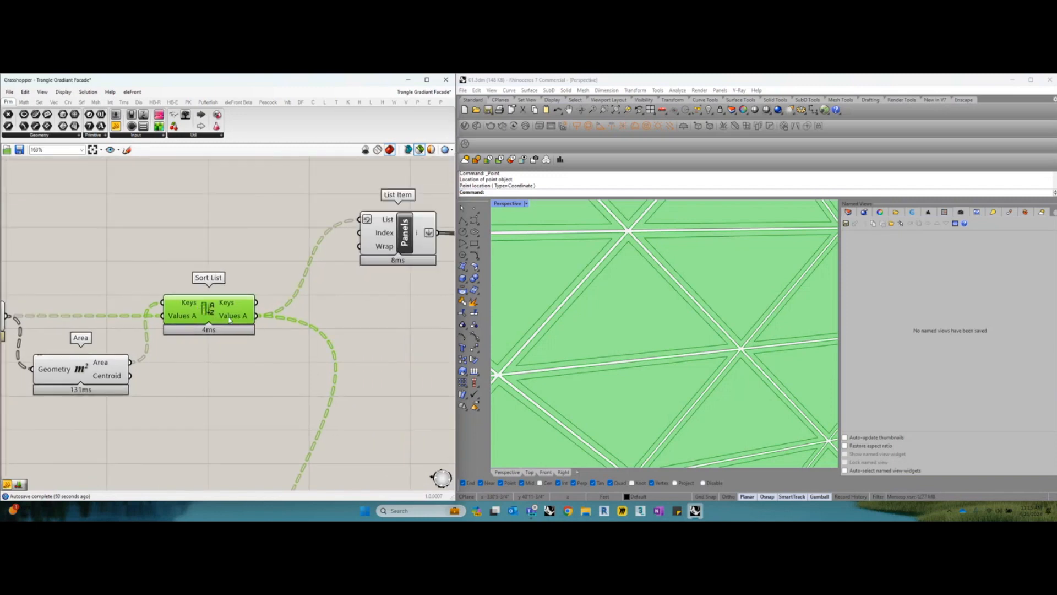
pyautogui.moveTo(299, 313); pyautogui.dragTo(235, 325, button='right')
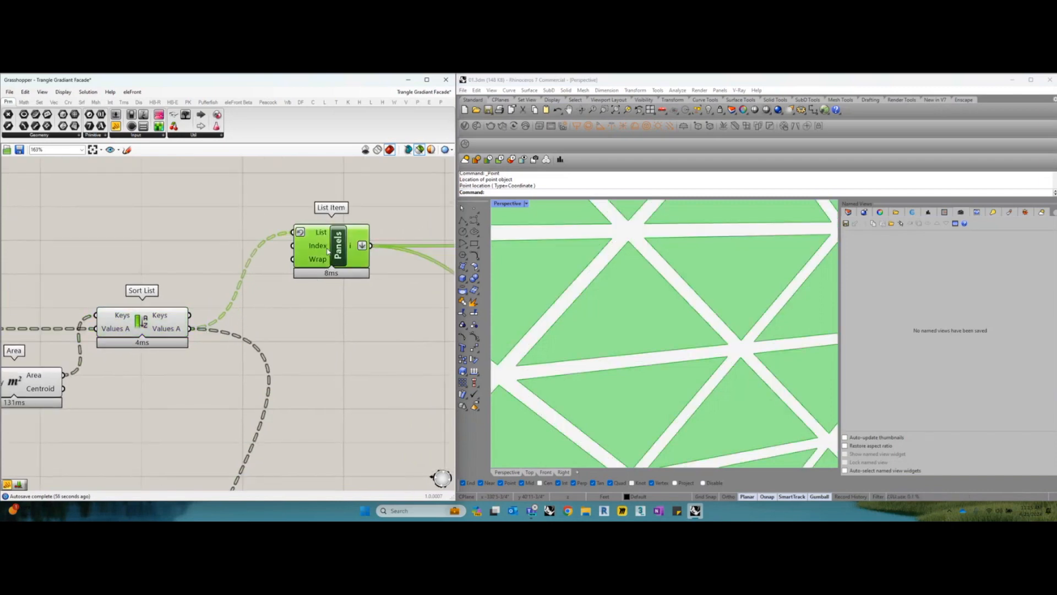
# Add a List Item component below the Panels one and connect Sort List's Values A output to its List input
pyautogui.doubleClick(322, 312)
pyautogui.write('lit')
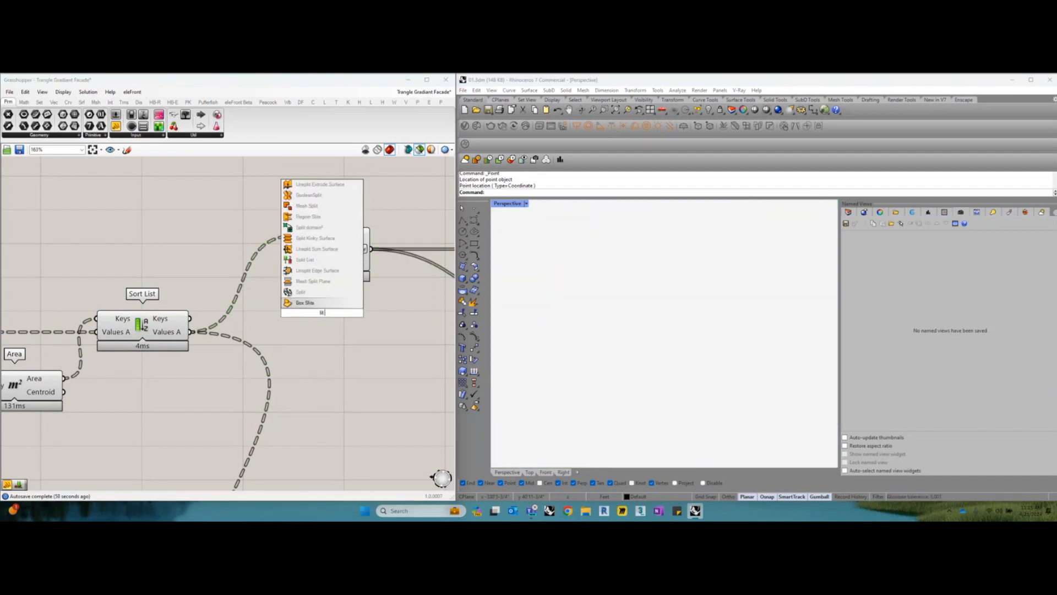
pyautogui.press('BackSpace')
pyautogui.write('st item')
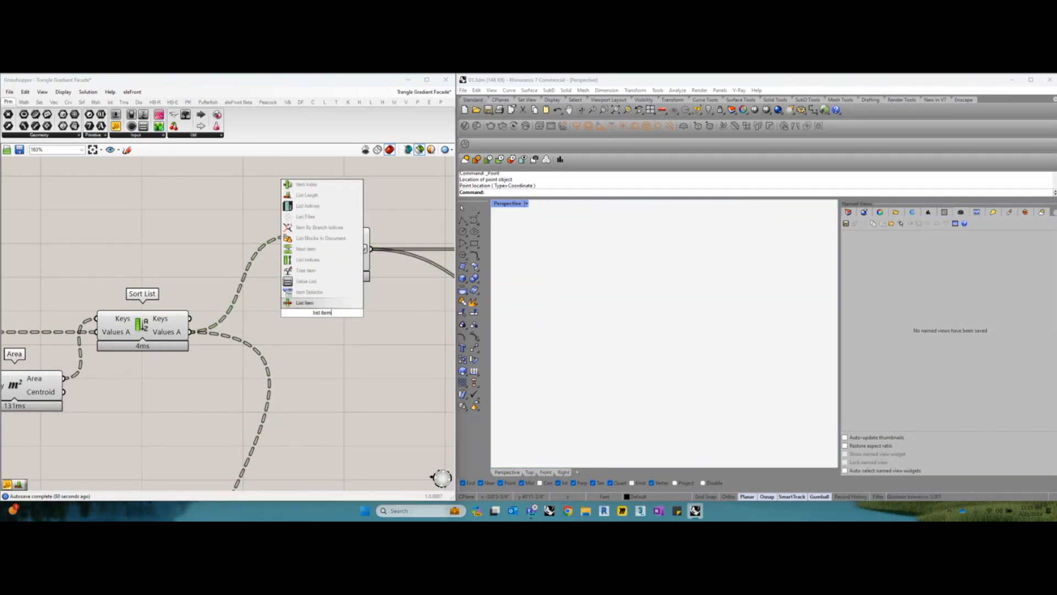
pyautogui.press('Return')
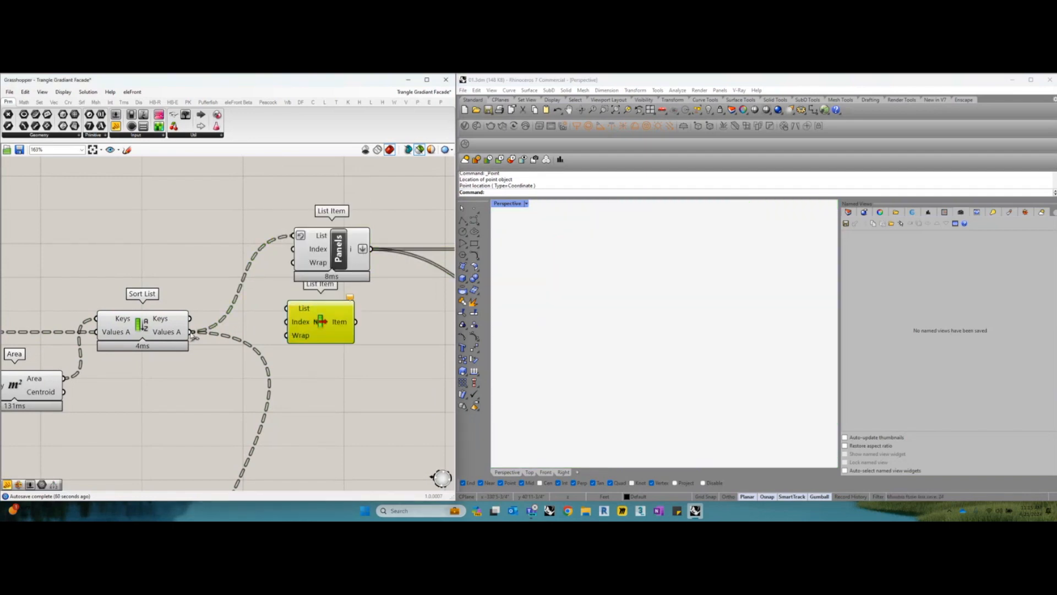
pyautogui.moveTo(193, 332); pyautogui.dragTo(348, 346)
# Reverse the List input of the new List Item to preview the inner panels, and delete that component
pyautogui.rightClick(340, 334)
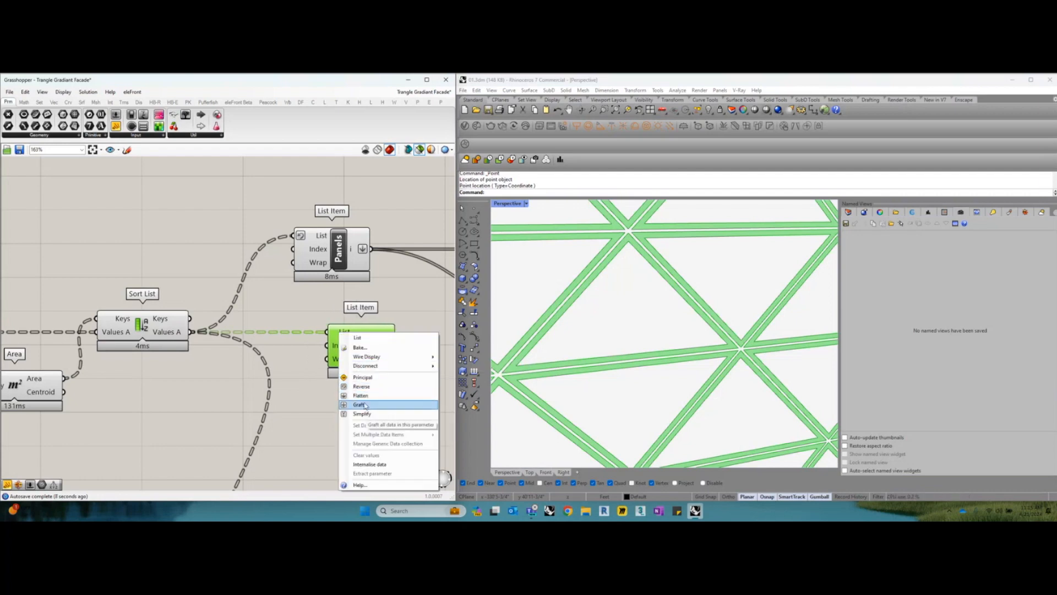
pyautogui.click(364, 387)
pyautogui.moveTo(362, 351); pyautogui.dragTo(348, 350)
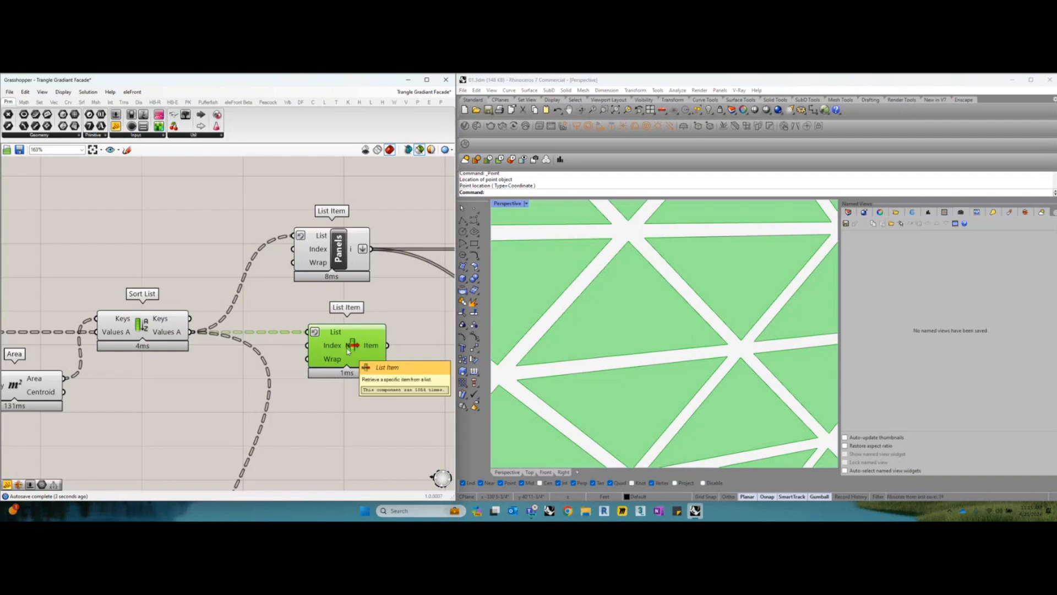
pyautogui.scroll(-3, 348, 350)
pyautogui.press('Delete')
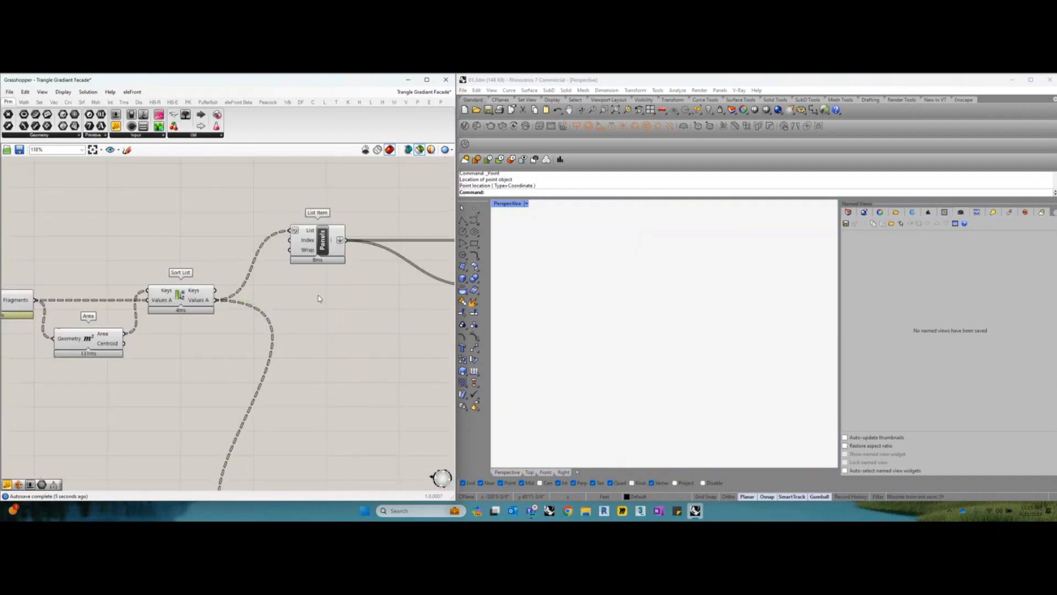
# Preview the Panels List Item and the Frame List Item, and inspect the data entering the Frame component's List input
pyautogui.scroll(2, 320, 297)
pyautogui.click(314, 237)
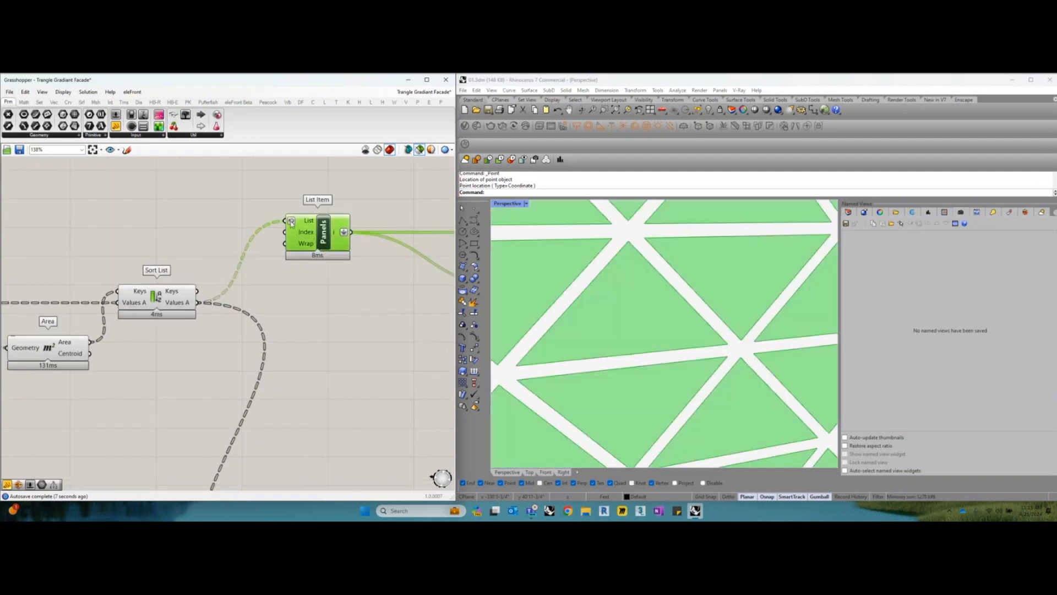
pyautogui.scroll(-3, 292, 222)
pyautogui.moveTo(308, 363); pyautogui.dragTo(311, 251, button='right')
pyautogui.scroll(2, 288, 372)
pyautogui.click(293, 379)
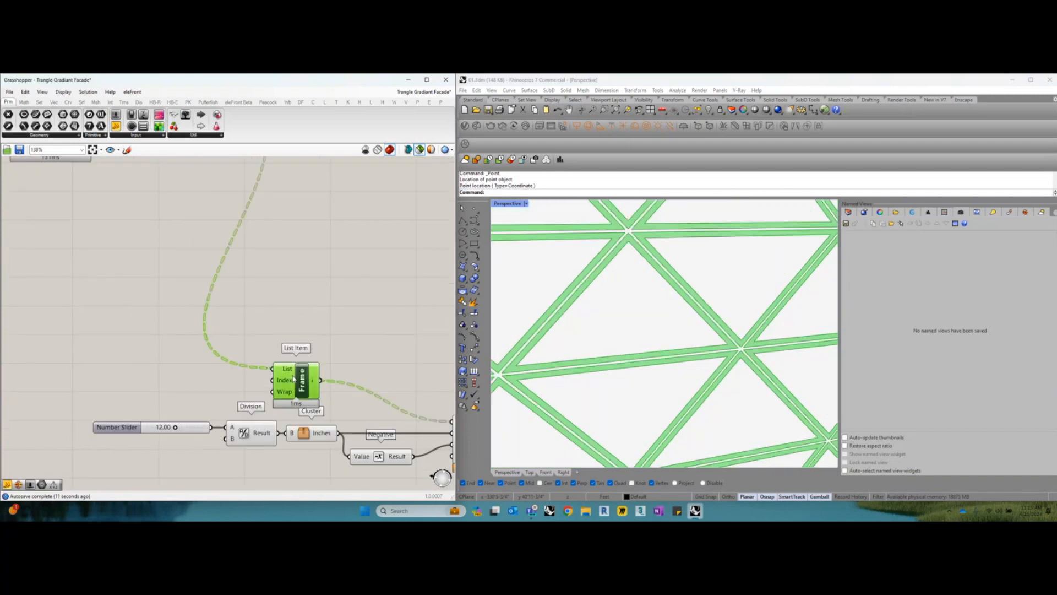
pyautogui.moveTo(289, 374)
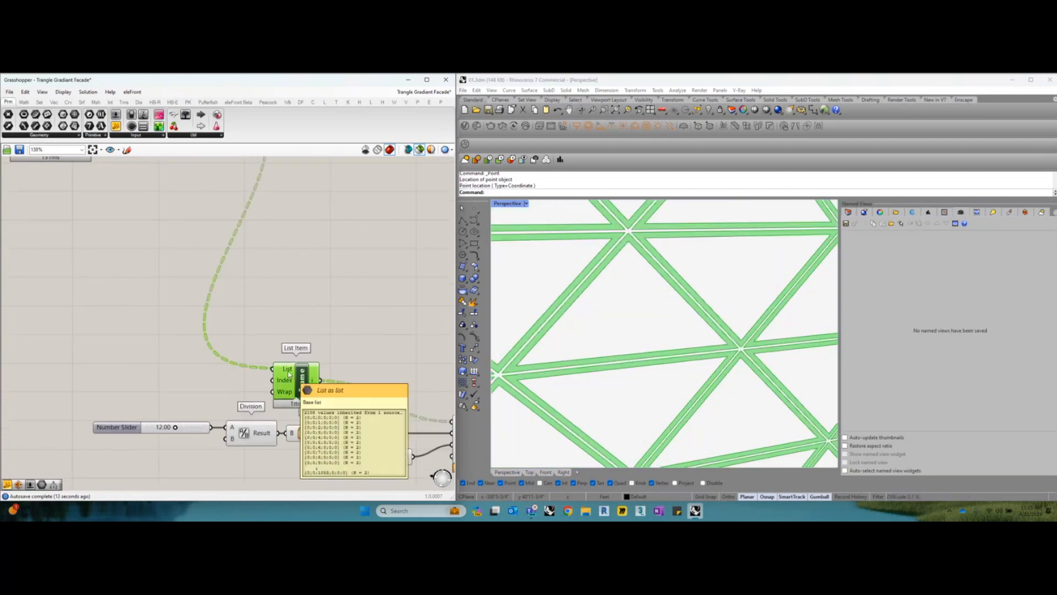
# Preview the Panels and Frame List Items one after the other and both together
pyautogui.scroll(-4, 289, 374)
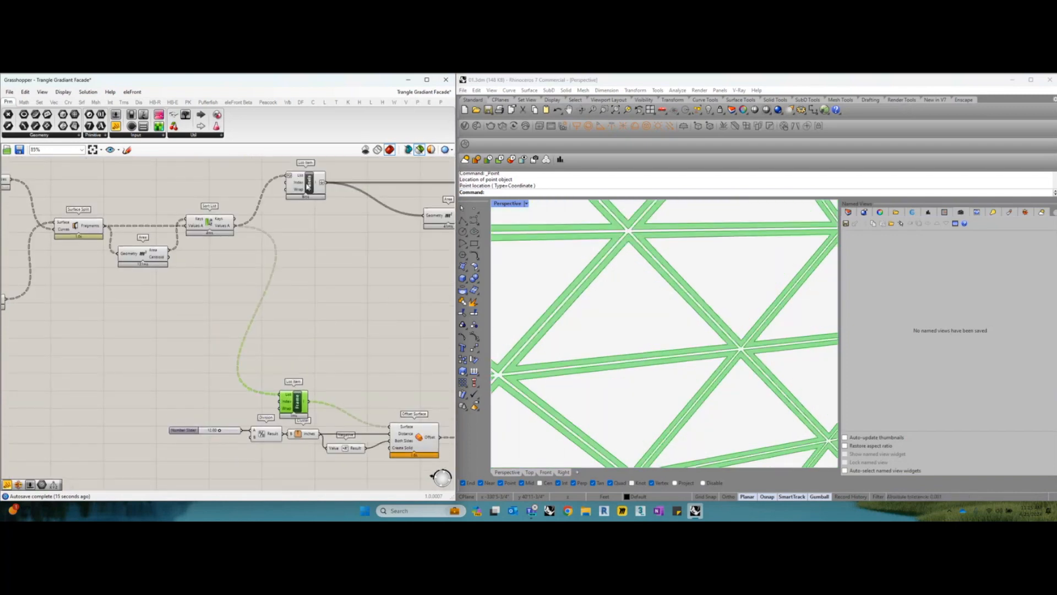
pyautogui.click(309, 187)
pyautogui.click(297, 399)
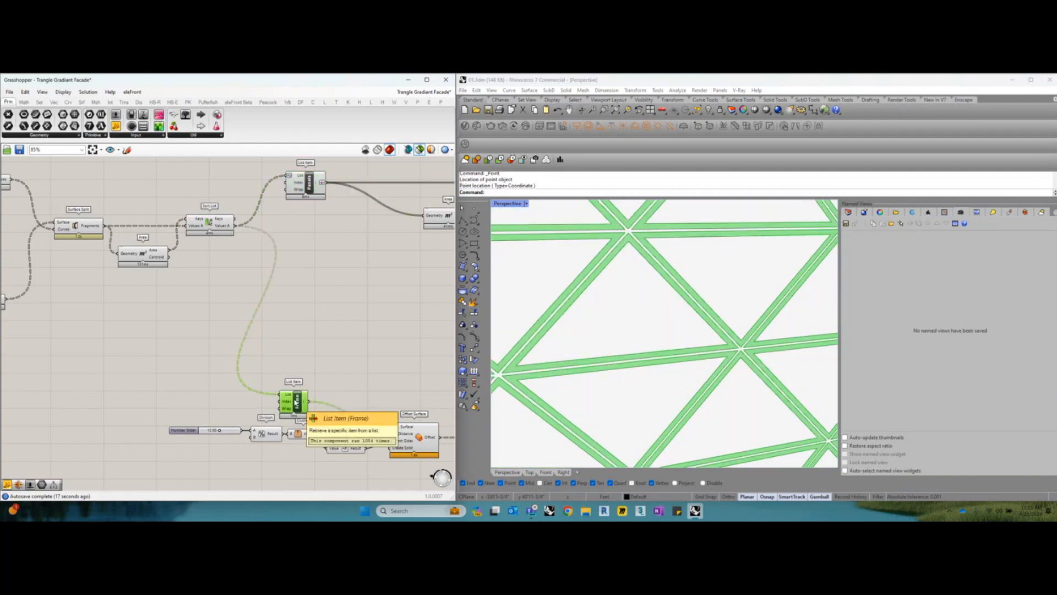
pyautogui.keyDown('shift'); pyautogui.click(308, 184); pyautogui.keyUp('shift')
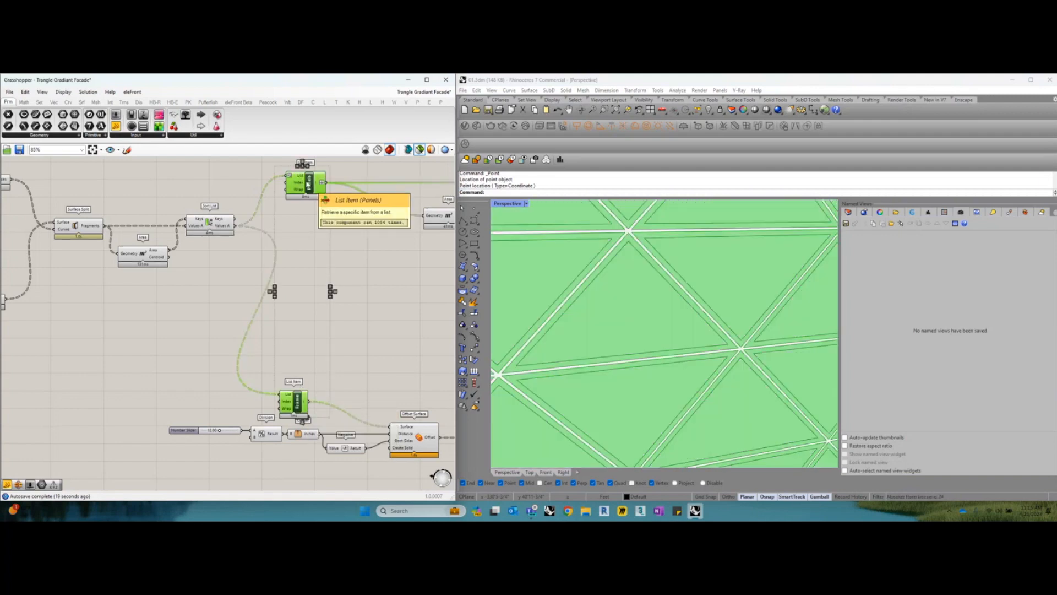
pyautogui.click(332, 285)
# Preview the Offset Surface that thickens the frame fragments, and review its distance inputs from the number slider, Inches cluster and Negative component
pyautogui.scroll(-1, 362, 289)
pyautogui.moveTo(377, 305); pyautogui.dragTo(296, 282, button='right')
pyautogui.scroll(3, 327, 390)
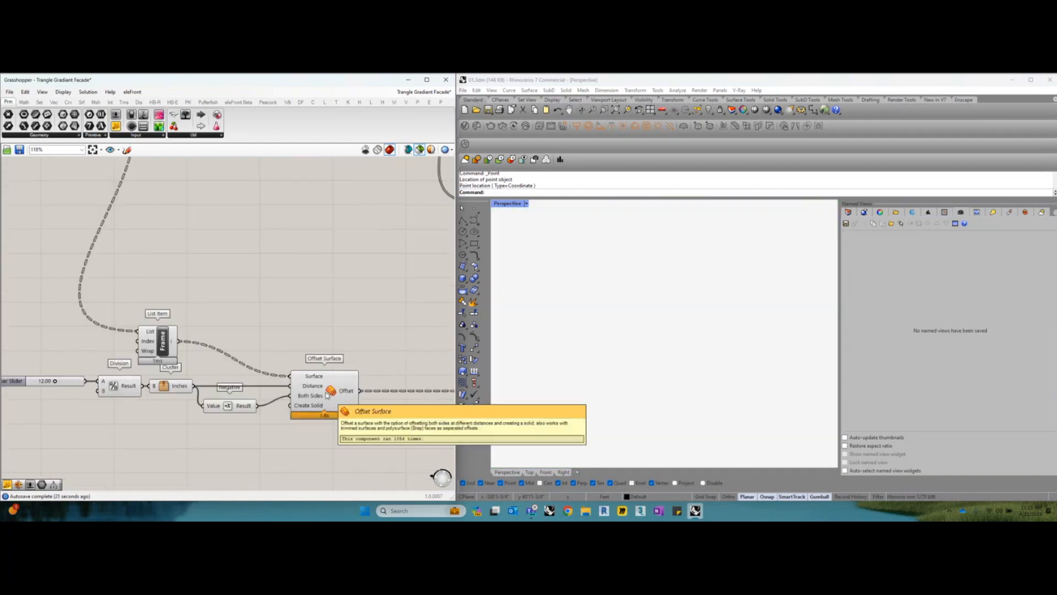
pyautogui.click(374, 361)
pyautogui.scroll(1, 374, 362)
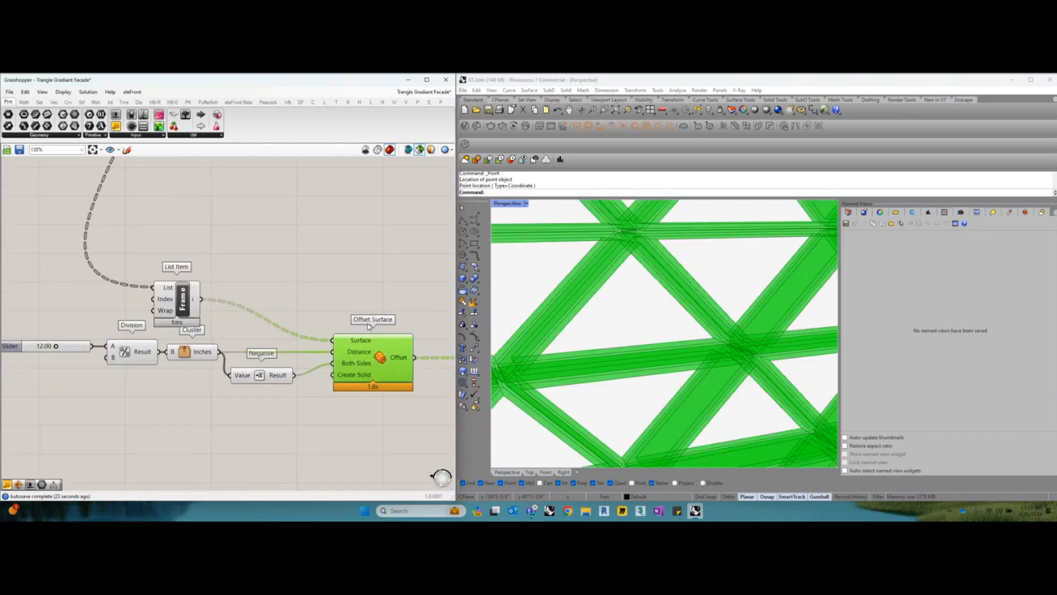
pyautogui.scroll(-1, 367, 324)
pyautogui.scroll(1, 229, 351)
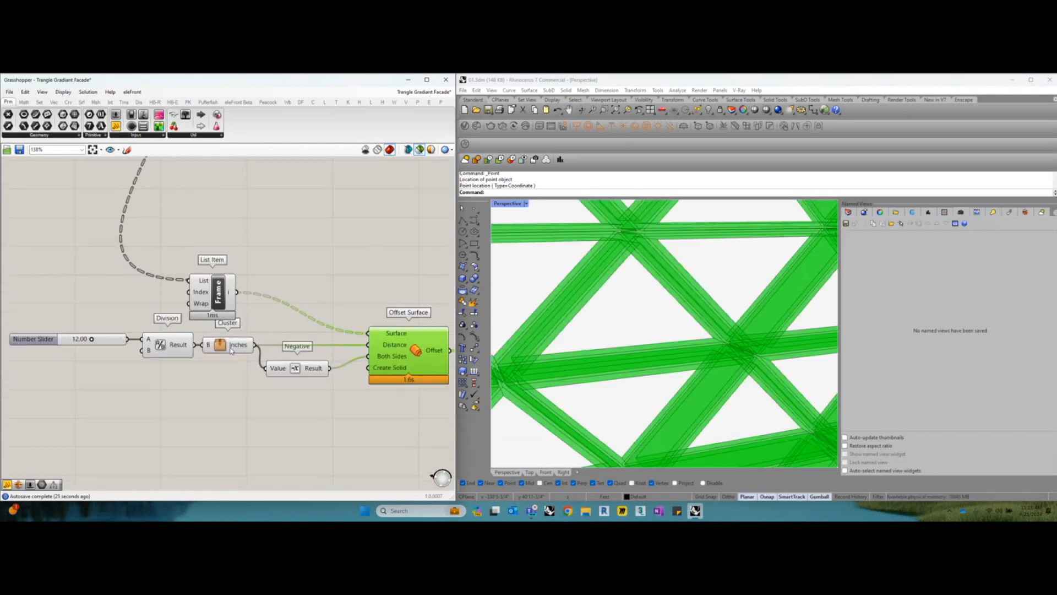
# Review the panel branch through Area and Deconstruct, and preview the Panels List Item
pyautogui.moveTo(375, 347); pyautogui.dragTo(328, 363, button='right')
pyautogui.scroll(-4, 328, 363)
pyautogui.moveTo(352, 265); pyautogui.dragTo(248, 250, button='right')
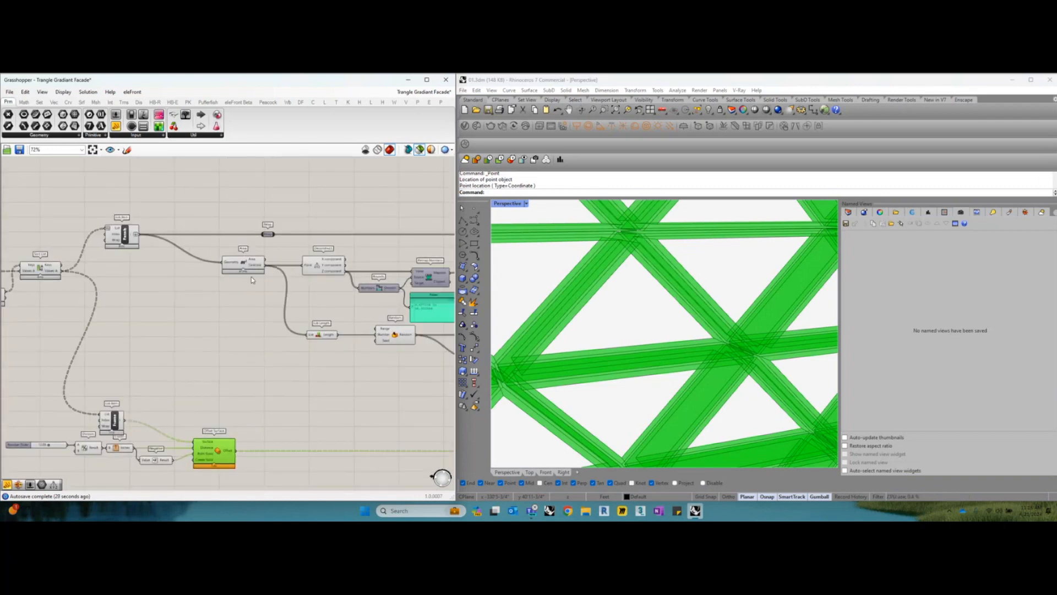
pyautogui.scroll(1, 252, 258)
pyautogui.moveTo(258, 260); pyautogui.dragTo(290, 260, button='right')
pyautogui.scroll(1, 205, 262)
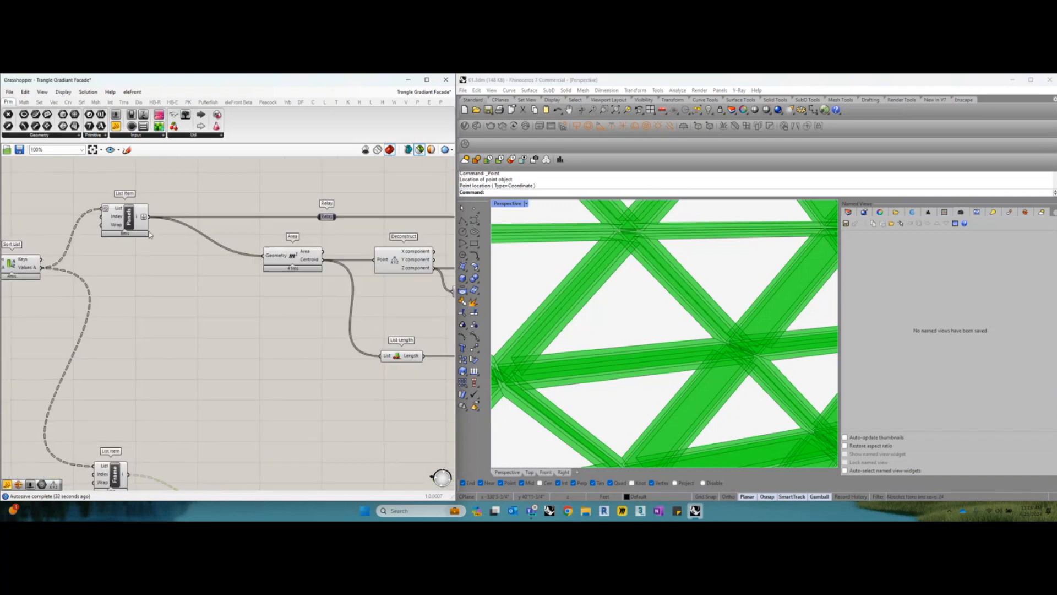
pyautogui.click(134, 222)
# Return to the frame branch and select its Offset Surface component, clearing the selection again
pyautogui.scroll(-2, 227, 259)
pyautogui.moveTo(227, 343); pyautogui.dragTo(238, 306, button='right')
pyautogui.scroll(2, 255, 411)
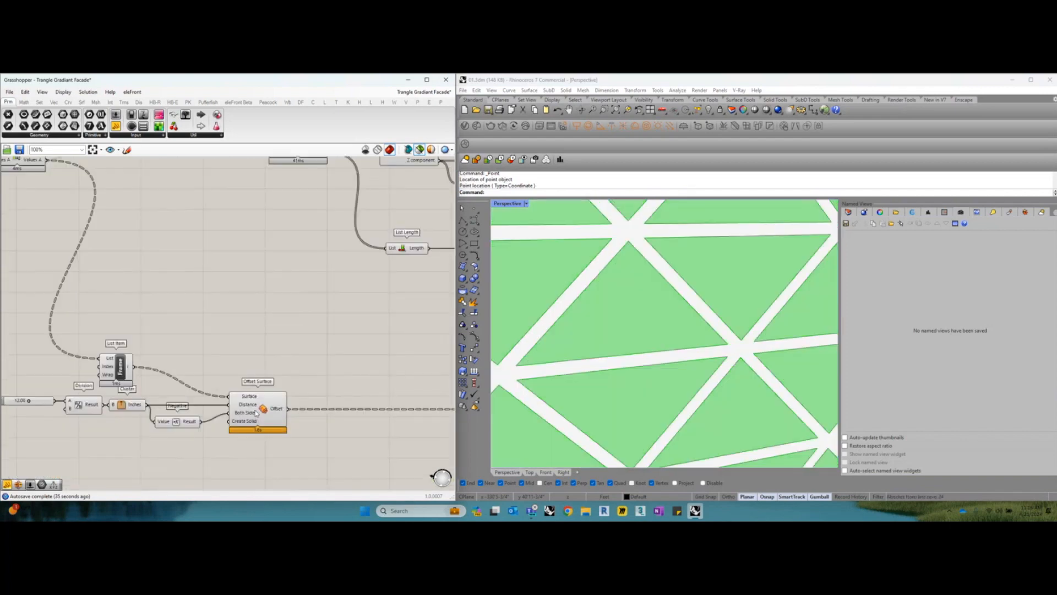
pyautogui.click(256, 413)
pyautogui.click(260, 322)
# Follow the frame offset's output to the Merge component ahead of Custom Preview and select it
pyautogui.scroll(-5, 229, 342)
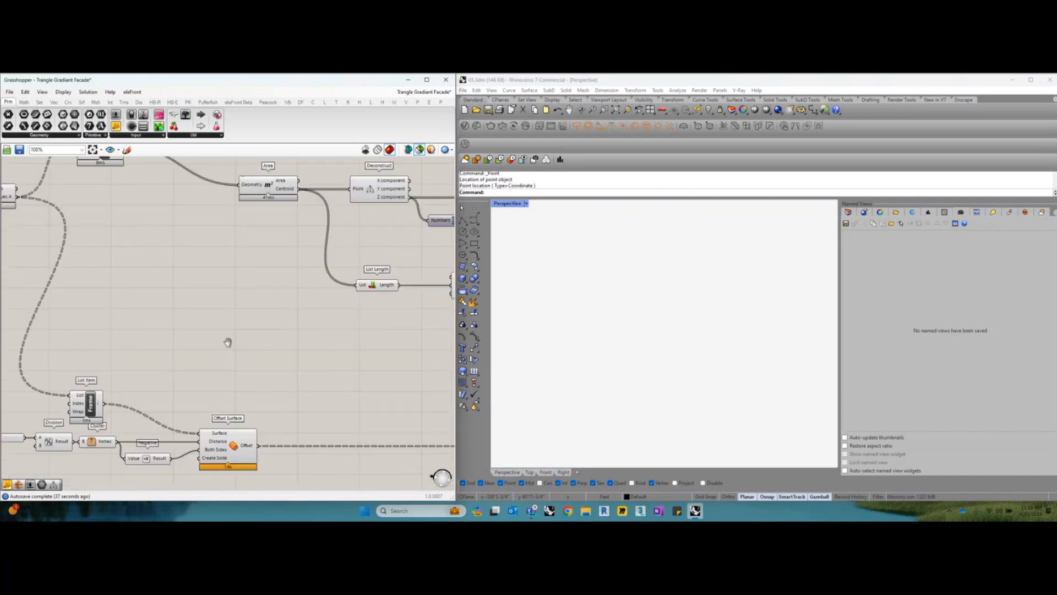
pyautogui.moveTo(363, 354); pyautogui.dragTo(121, 357, button='right')
pyautogui.scroll(6, 353, 321)
pyautogui.click(256, 324)
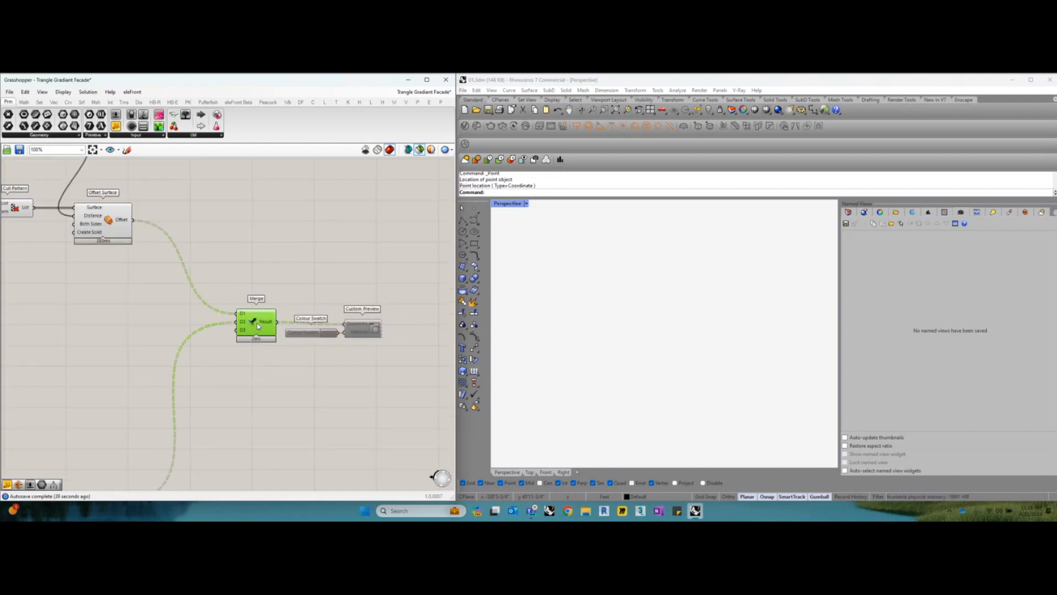
# Examine the merged panels and frame fragments in the Perspective viewport, from a wide view and up close
pyautogui.click(525, 332)
pyautogui.scroll(-10, 526, 332)
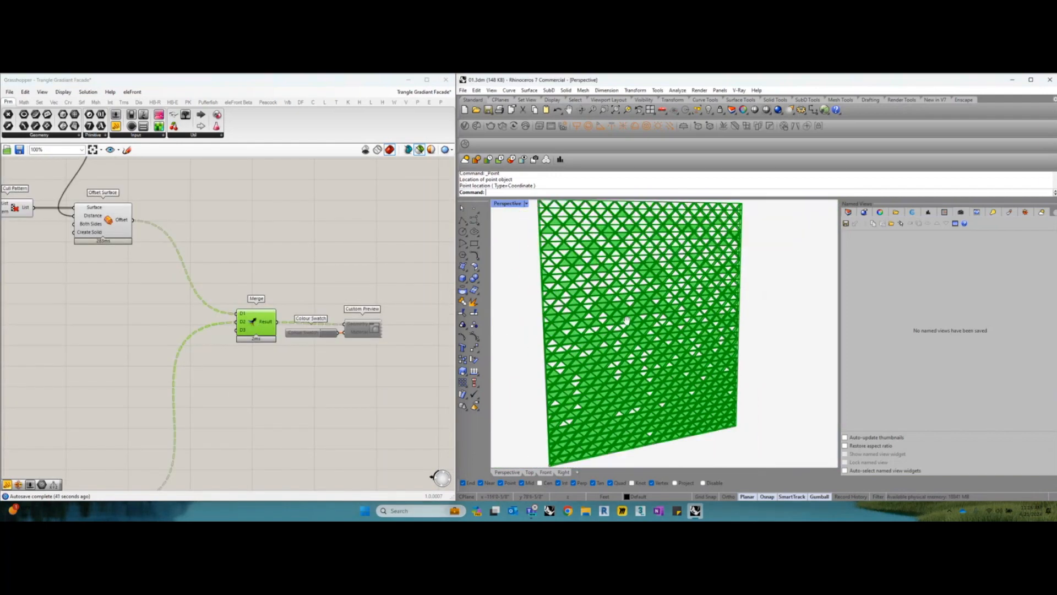
pyautogui.scroll(4, 618, 358)
pyautogui.scroll(-3, 368, 322)
pyautogui.moveTo(242, 309); pyautogui.dragTo(351, 316, button='right')
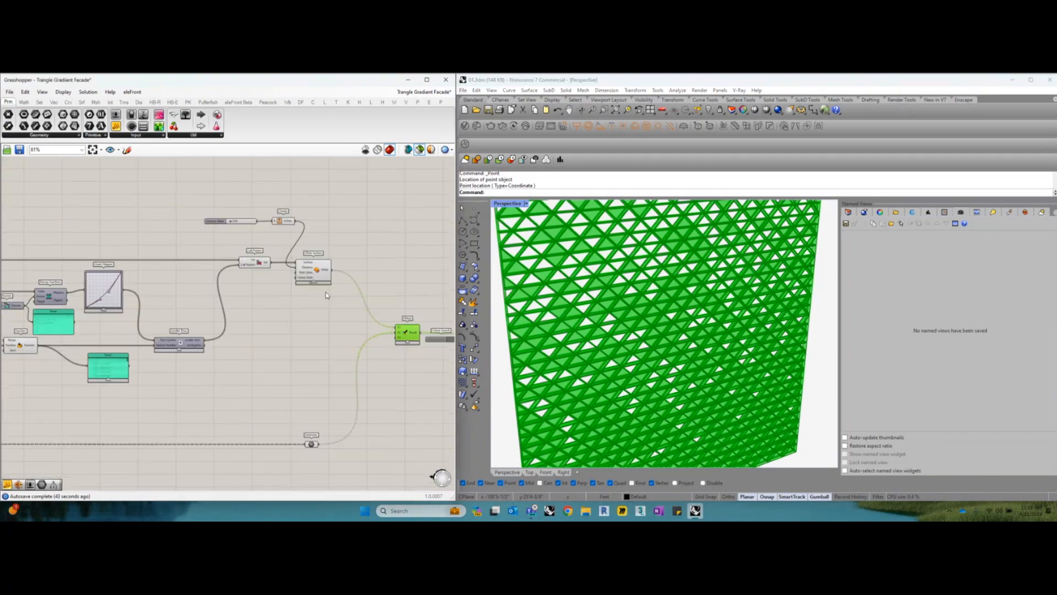
pyautogui.scroll(2, 323, 273)
# Trace the Offset Surface branch back to the Area component and preview its centroids
pyautogui.click(323, 274)
pyautogui.moveTo(189, 333); pyautogui.dragTo(486, 331, button='right')
pyautogui.click(191, 286)
pyautogui.click(113, 285)
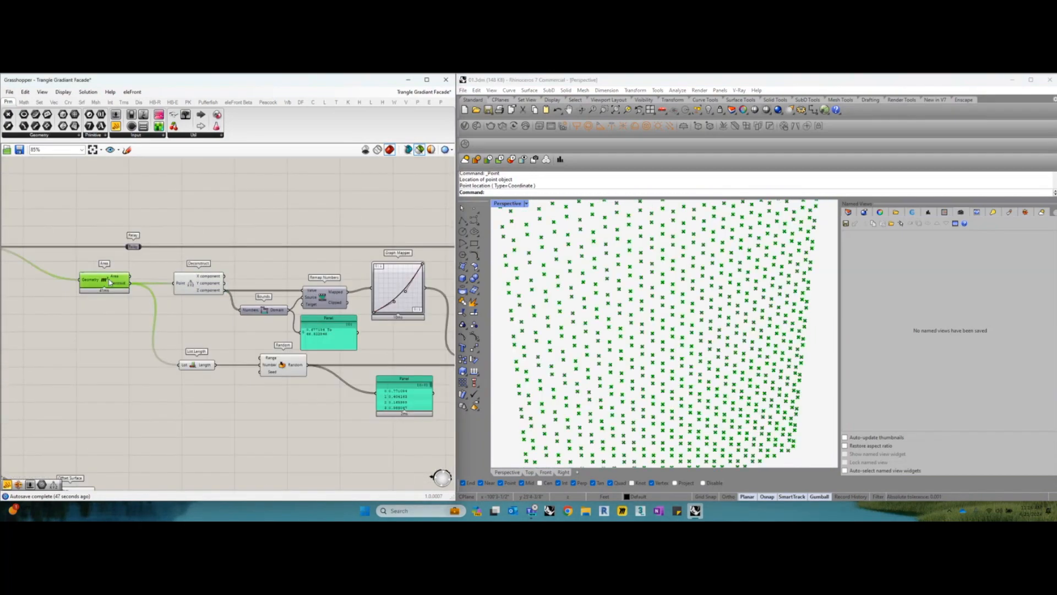
pyautogui.scroll(-3, 153, 300)
# Select the panel and frame List Item components together and examine their combined triangle grid in the Perspective viewport
pyautogui.click(133, 285)
pyautogui.moveTo(160, 355); pyautogui.dragTo(209, 316, button='right')
pyautogui.keyDown('shift'); pyautogui.click(173, 378); pyautogui.keyUp('shift')
pyautogui.moveTo(569, 361); pyautogui.dragTo(625, 353, button='right')
pyautogui.scroll(-2, 621, 350)
pyautogui.scroll(2, 625, 352)
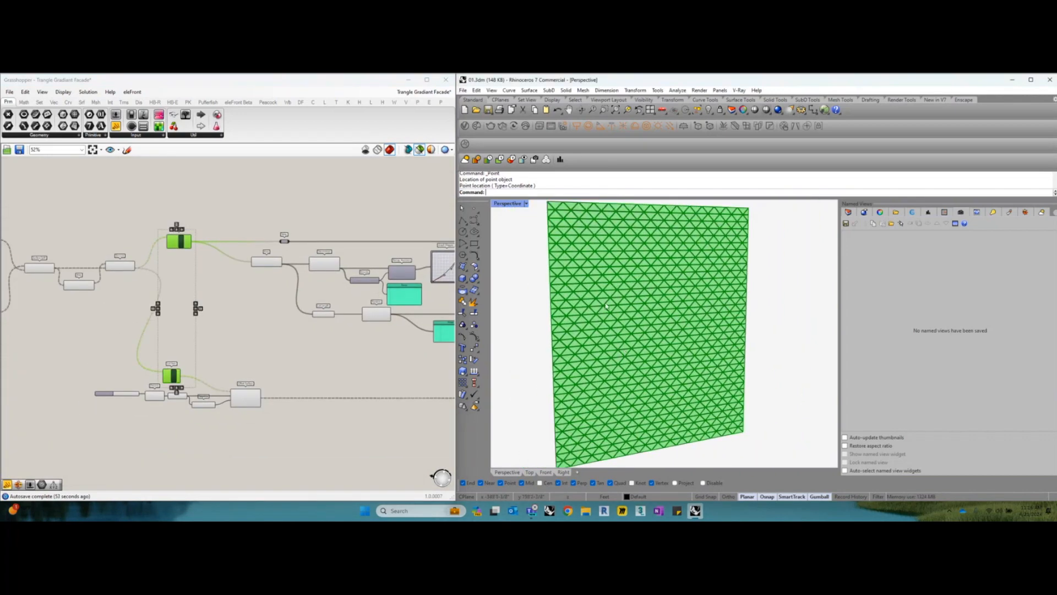
pyautogui.scroll(5, 605, 306)
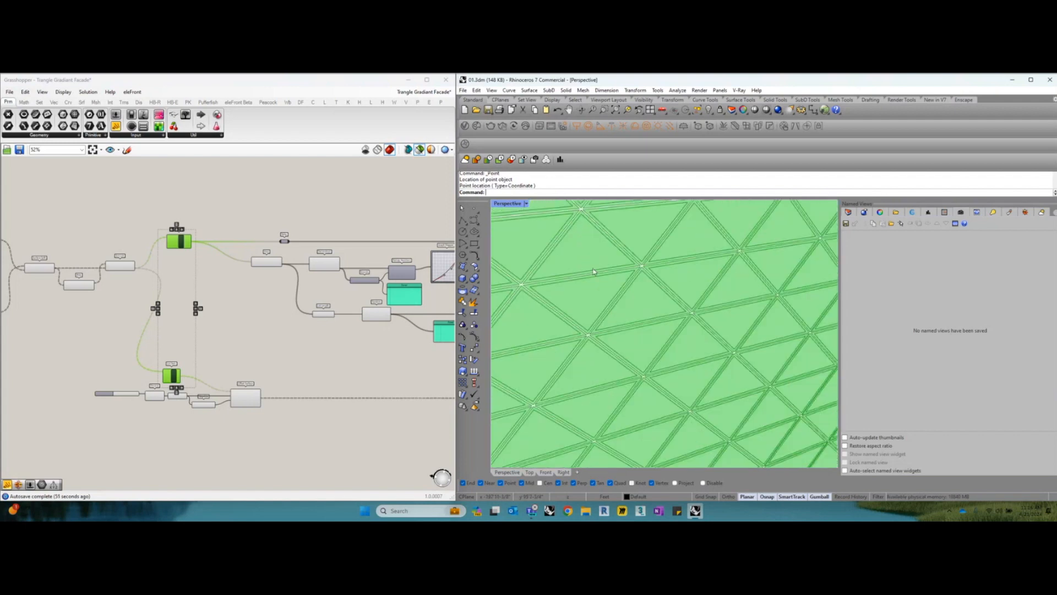
pyautogui.scroll(-8, 628, 329)
pyautogui.moveTo(628, 329); pyautogui.dragTo(680, 342, button='right')
pyautogui.scroll(-3, 673, 342)
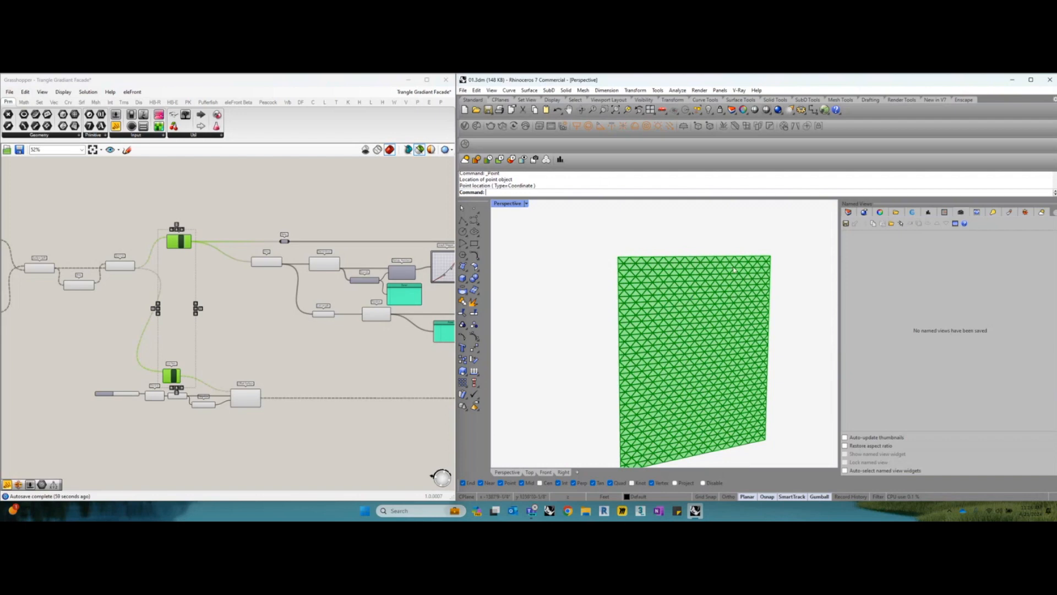
pyautogui.scroll(-2, 323, 325)
# Follow the branch downstream from the List Items and preview a component's result in the viewport
pyautogui.moveTo(353, 325); pyautogui.dragTo(267, 325, button='right')
pyautogui.moveTo(393, 323); pyautogui.dragTo(302, 309, button='right')
pyautogui.scroll(6, 294, 317)
pyautogui.click(297, 314)
pyautogui.moveTo(670, 306)
pyautogui.mouseDown(button='right')
pyautogui.moveTo(639, 304)
pyautogui.moveTo(650, 304)
pyautogui.mouseUp(button='right')
pyautogui.scroll(-5, 291, 286)
# Return to the Area component fed by the panels List Item and preview the panel centroids
pyautogui.moveTo(156, 307); pyautogui.dragTo(360, 306, button='right')
pyautogui.moveTo(114, 284); pyautogui.dragTo(274, 295, button='right')
pyautogui.scroll(5, 136, 269)
pyautogui.scroll(-2, 166, 270)
pyautogui.moveTo(177, 271); pyautogui.dragTo(202, 294, button='right')
pyautogui.click(195, 280)
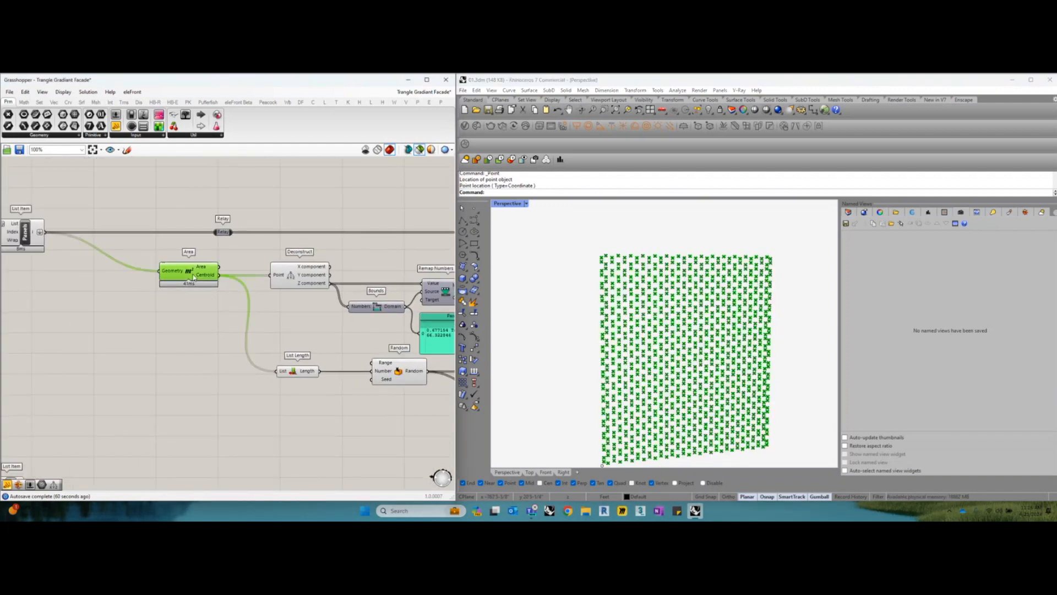
pyautogui.moveTo(193, 279); pyautogui.dragTo(188, 280)
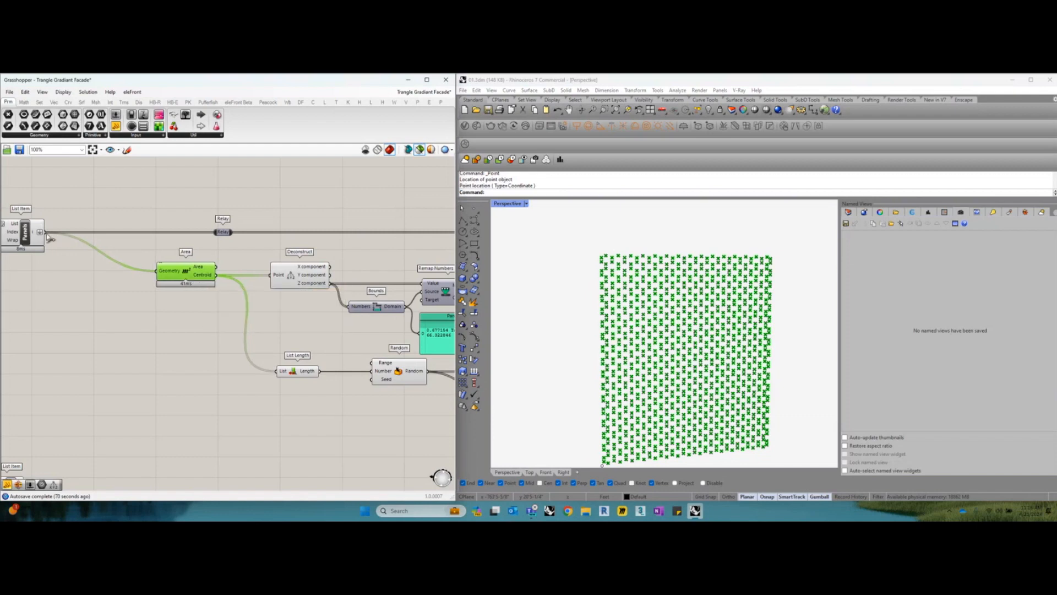
# Review the Deconstruct component that splits the centroids into coordinates, and select Area again to compare its points
pyautogui.scroll(1, 271, 277)
pyautogui.click(271, 277)
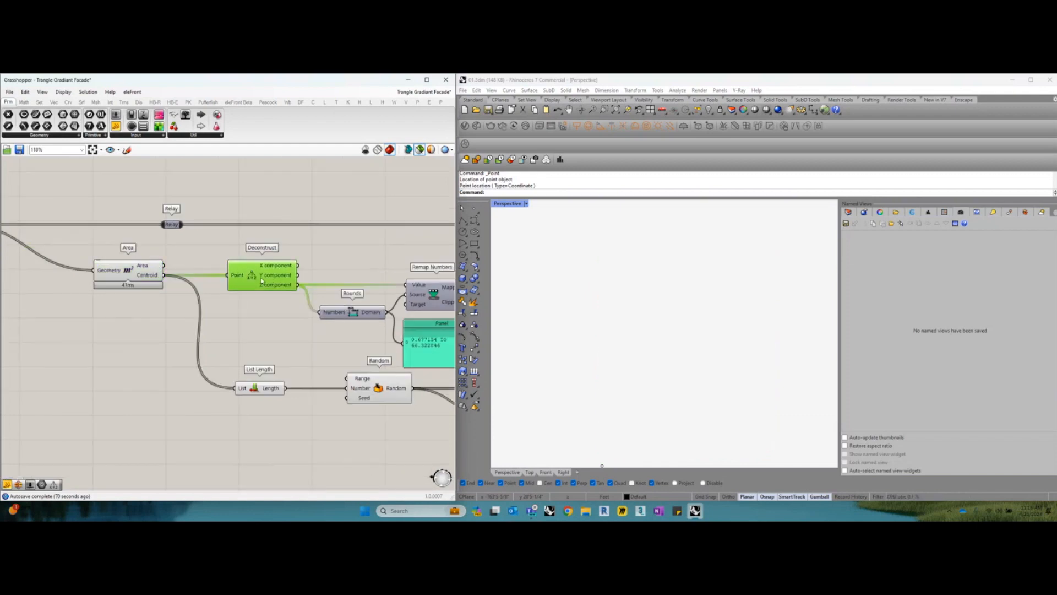
pyautogui.moveTo(268, 279); pyautogui.dragTo(264, 279)
pyautogui.scroll(2, 264, 280)
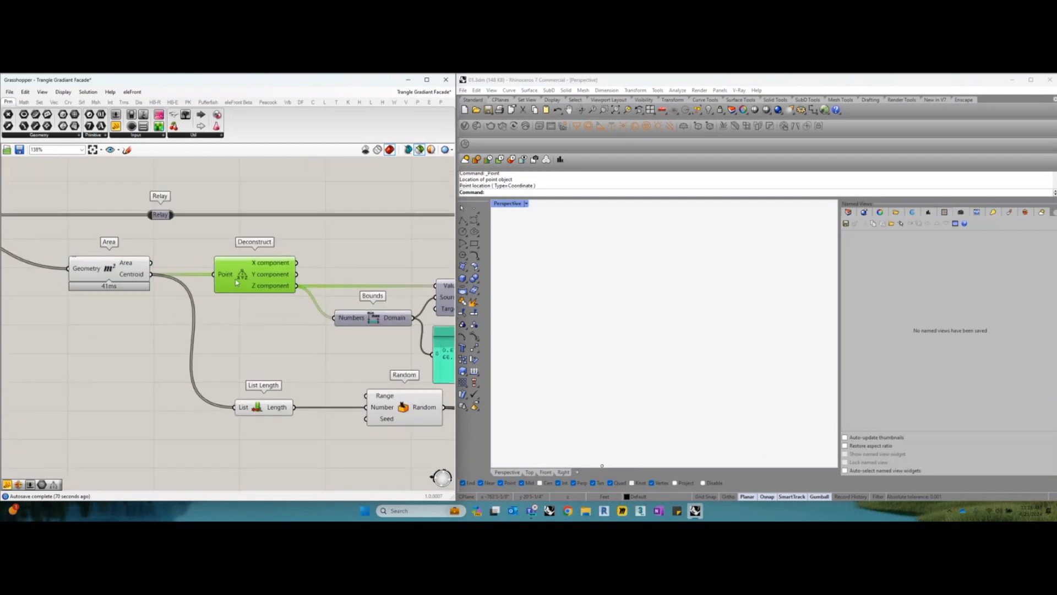
pyautogui.click(102, 271)
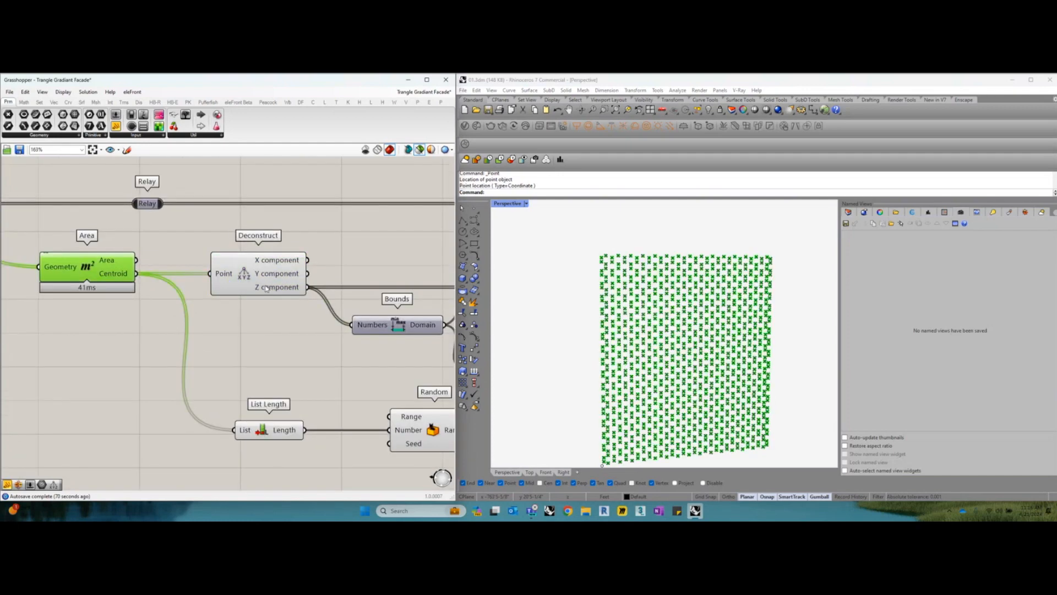
pyautogui.moveTo(265, 287); pyautogui.dragTo(240, 274, button='right')
# Read Deconstruct's Z component values in a temporary connected Panel, and delete that Panel
pyautogui.click(115, 126)
pyautogui.click(366, 246)
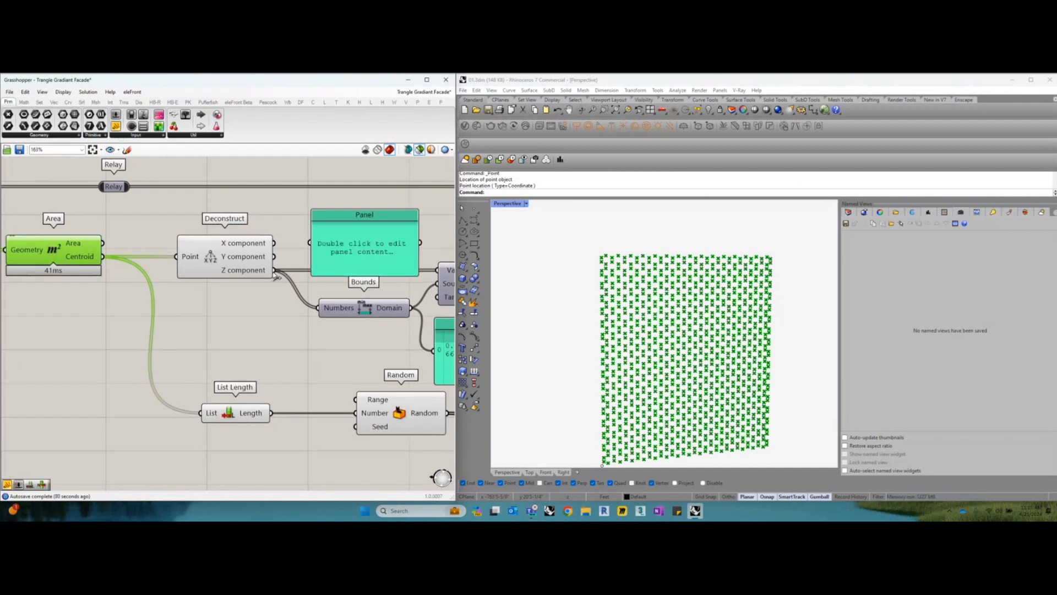
pyautogui.moveTo(274, 270); pyautogui.dragTo(339, 344)
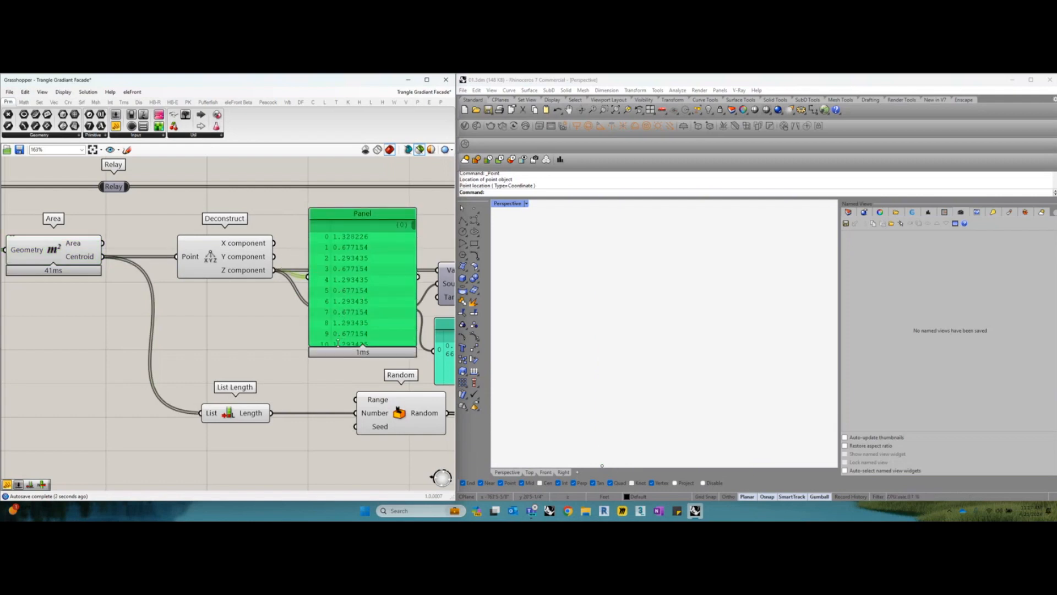
pyautogui.moveTo(344, 295); pyautogui.dragTo(345, 293)
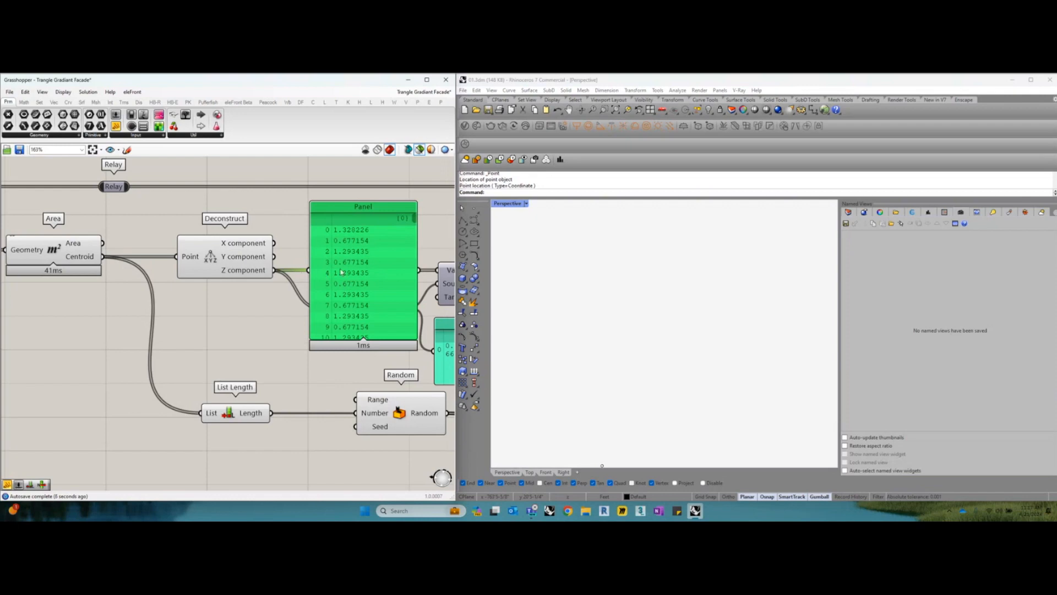
pyautogui.moveTo(358, 286); pyautogui.dragTo(355, 279)
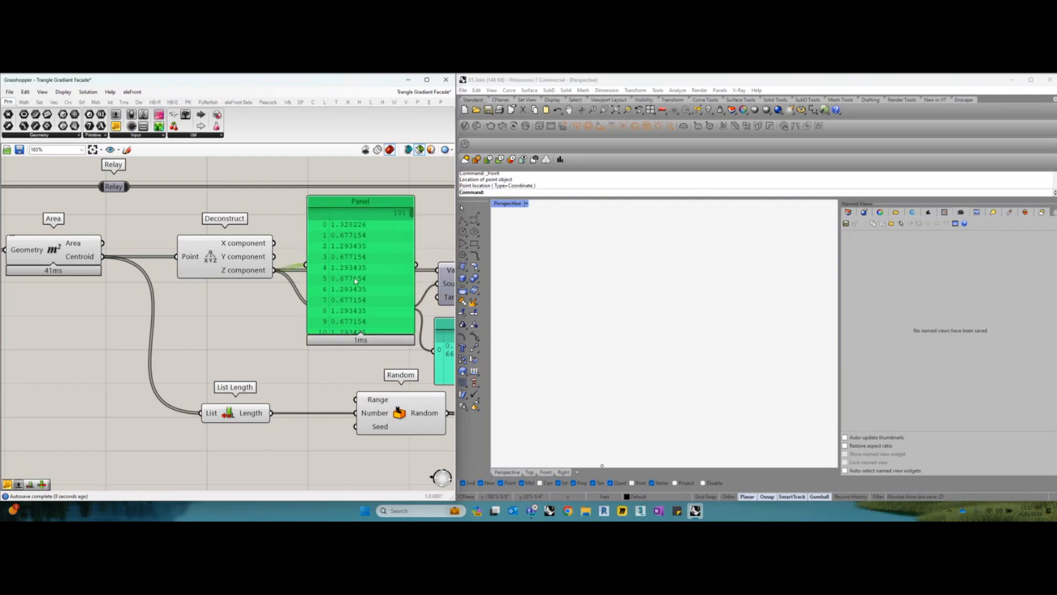
pyautogui.press('Delete')
# Review the Bounds component's domain output and delete the Panel connected to it
pyautogui.scroll(-1, 356, 280)
pyautogui.moveTo(355, 282); pyautogui.dragTo(242, 273, button='right')
pyautogui.click(255, 296)
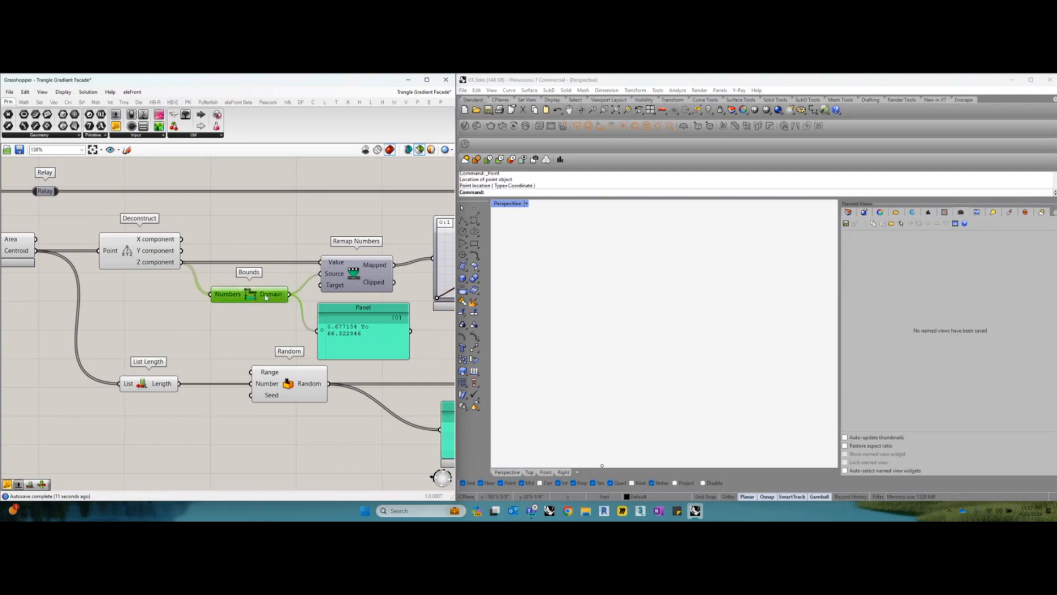
pyautogui.scroll(1, 333, 337)
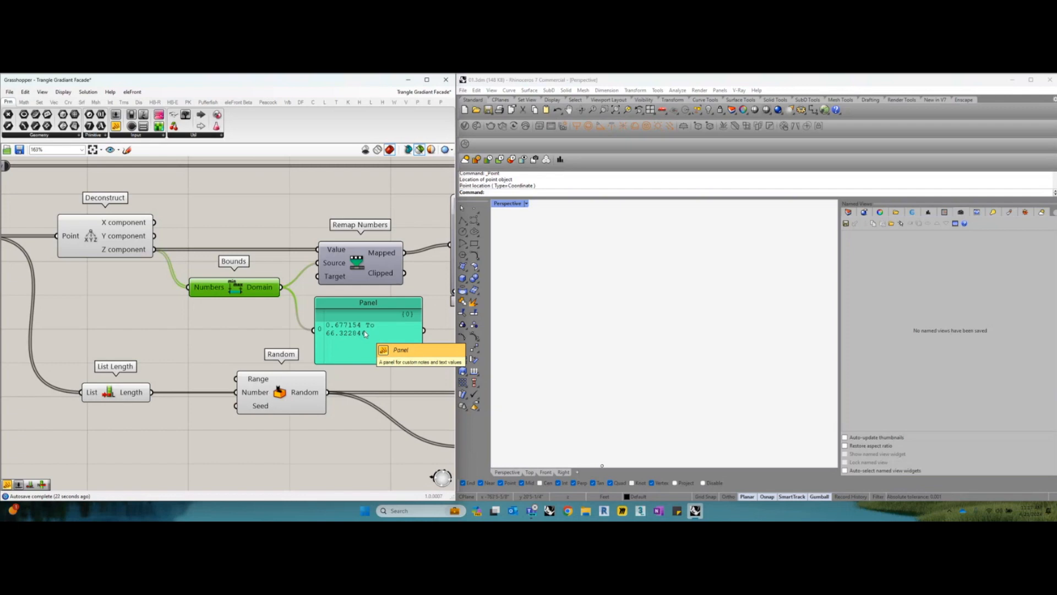
pyautogui.press('Delete')
# Select the Remap Numbers component and review its Value, Source and Target inputs
pyautogui.moveTo(366, 270); pyautogui.dragTo(368, 271)
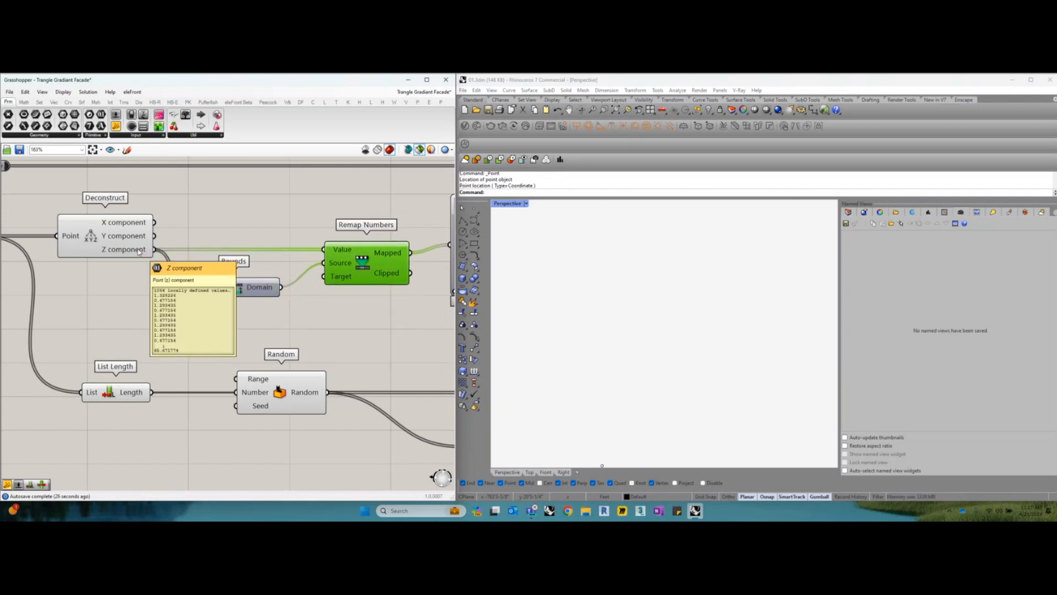
pyautogui.moveTo(364, 257); pyautogui.dragTo(367, 258)
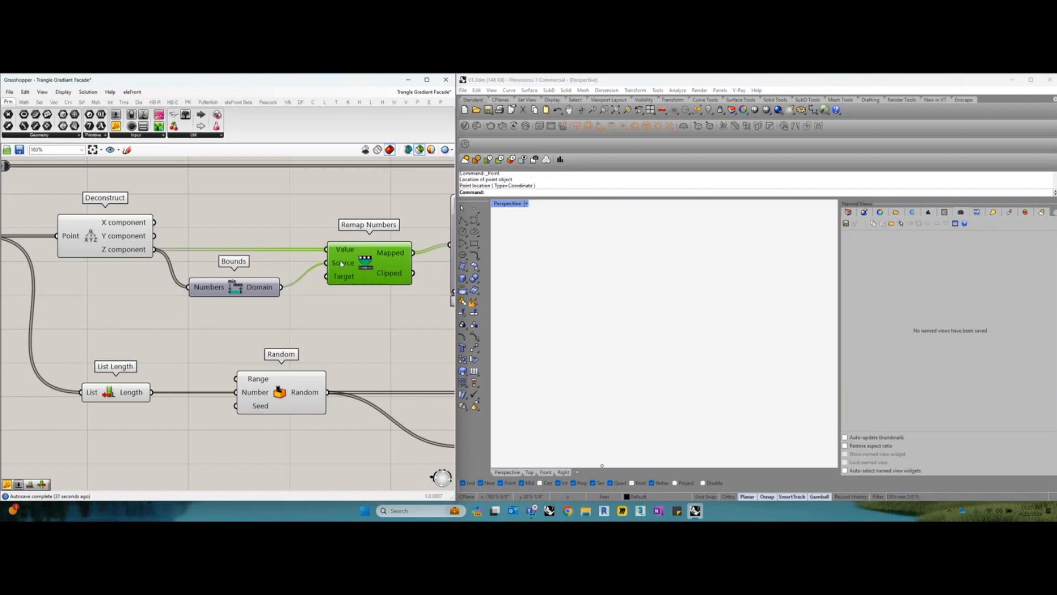
pyautogui.moveTo(341, 280)
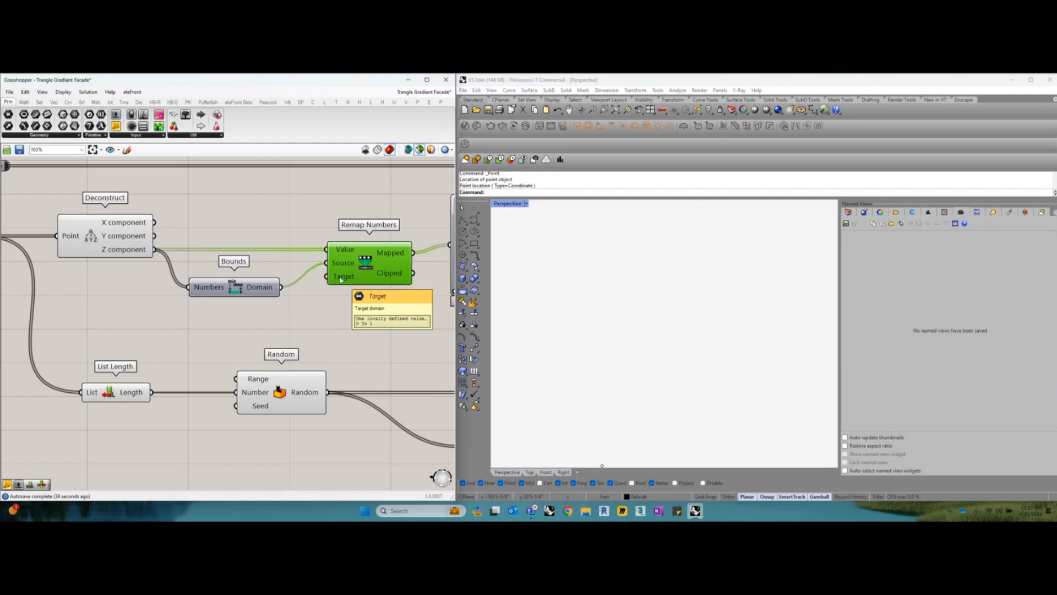
pyautogui.scroll(-1, 341, 281)
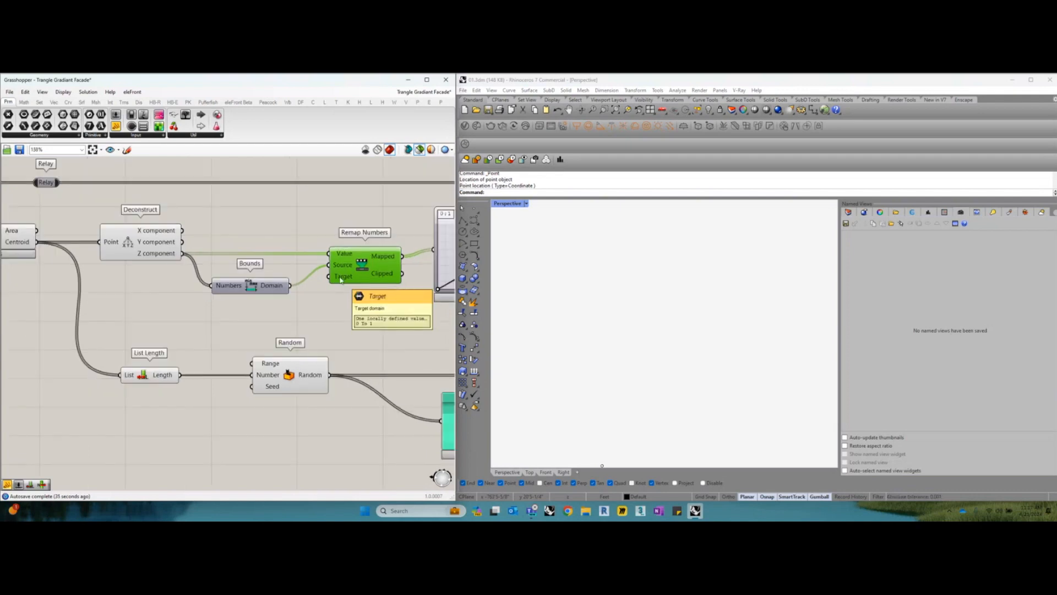
# Select the Area component and inspect the list of points in its Centroid output
pyautogui.moveTo(262, 319); pyautogui.dragTo(347, 317, button='right')
pyautogui.click(93, 242)
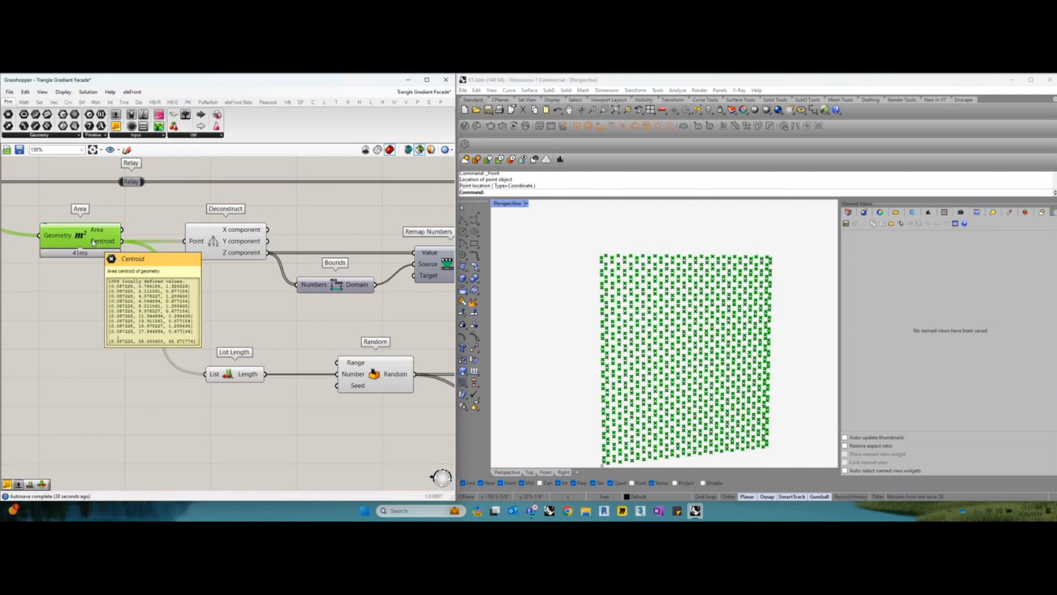
pyautogui.moveTo(101, 238)
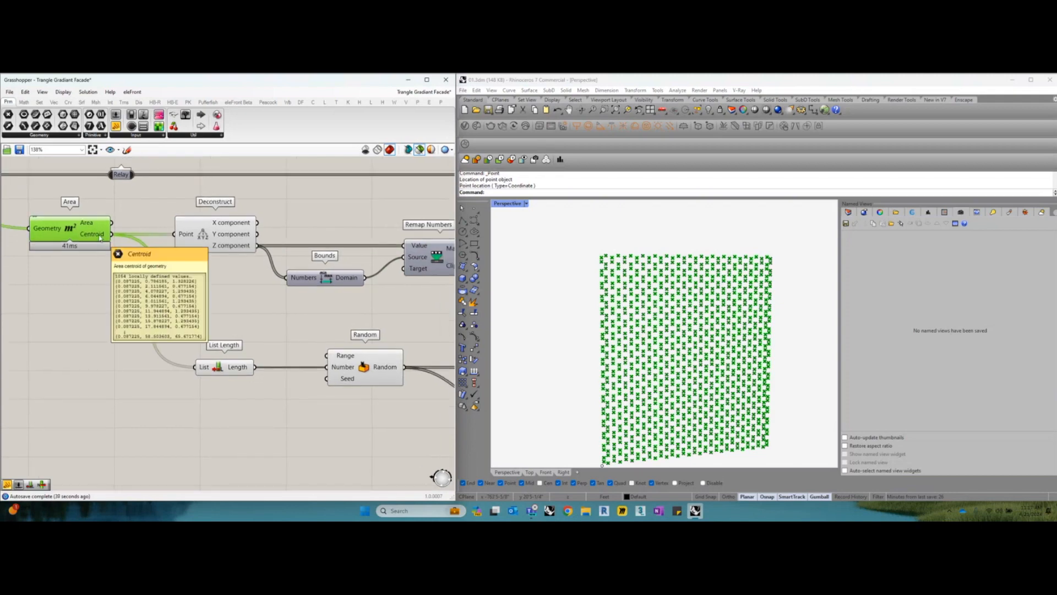
pyautogui.moveTo(194, 308); pyautogui.dragTo(184, 302, button='right')
# Check the List Length output against the Area centroids using a temporary connected Panel, and delete that Panel
pyautogui.moveTo(127, 125); pyautogui.dragTo(296, 418)
pyautogui.moveTo(245, 361); pyautogui.dragTo(251, 416)
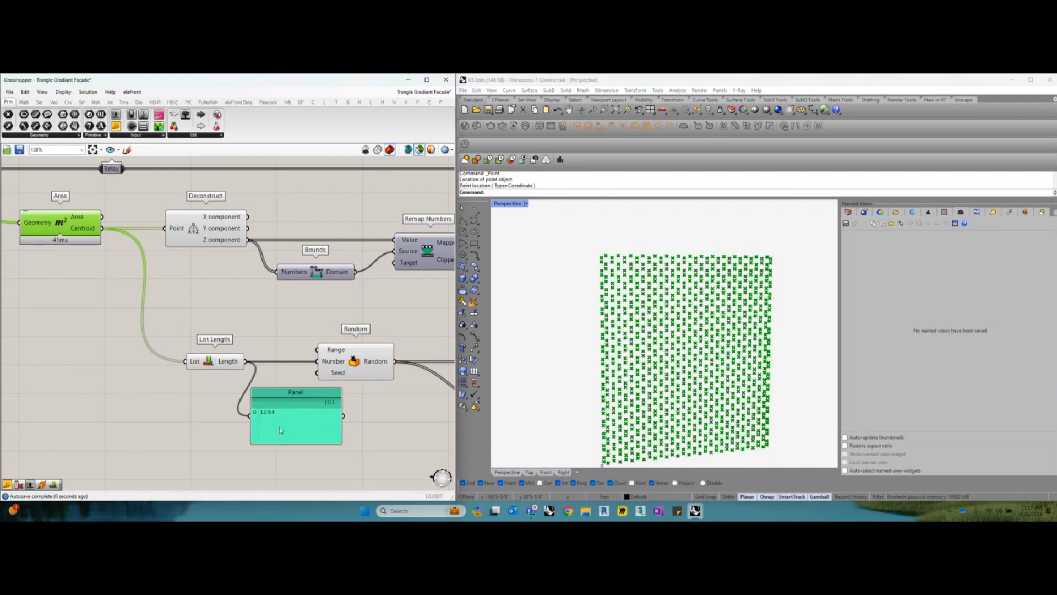
pyautogui.click(279, 427)
pyautogui.moveTo(279, 412); pyautogui.dragTo(279, 414)
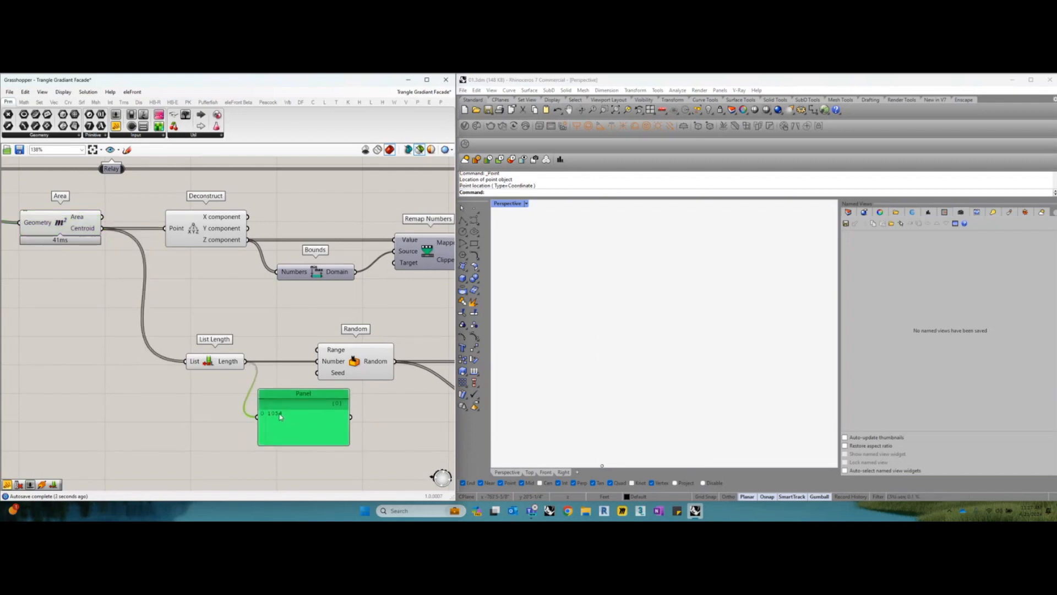
pyautogui.click(75, 227)
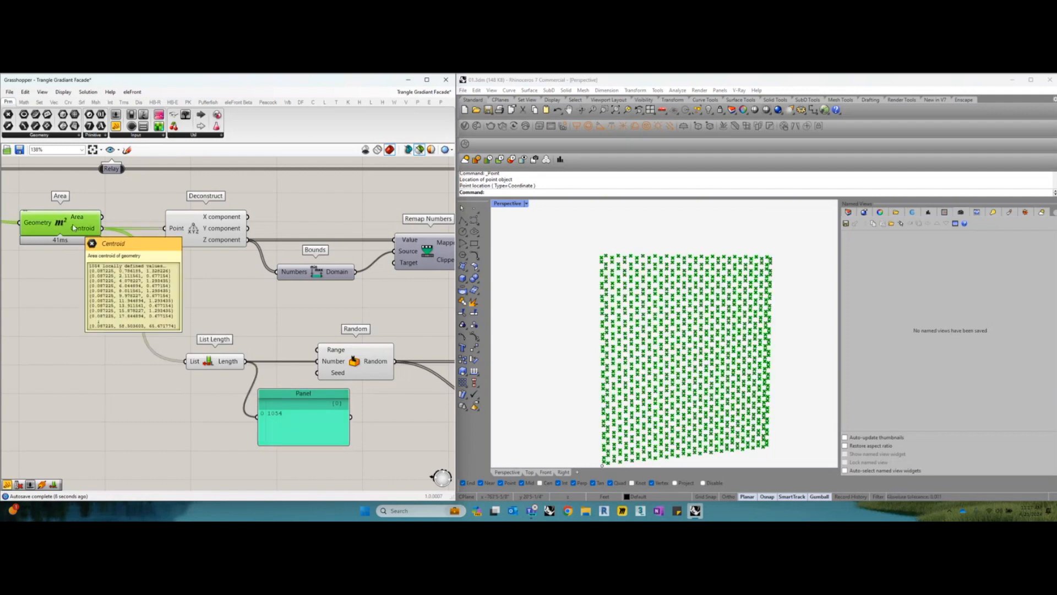
pyautogui.moveTo(310, 433); pyautogui.dragTo(311, 435)
pyautogui.press('Delete')
# Review List Length's connection to Random and compare Random's Range input with the Target domain of Remap Numbers
pyautogui.moveTo(339, 394); pyautogui.dragTo(270, 355, button='right')
pyautogui.scroll(2, 320, 395)
pyautogui.click(334, 361)
pyautogui.click(173, 362)
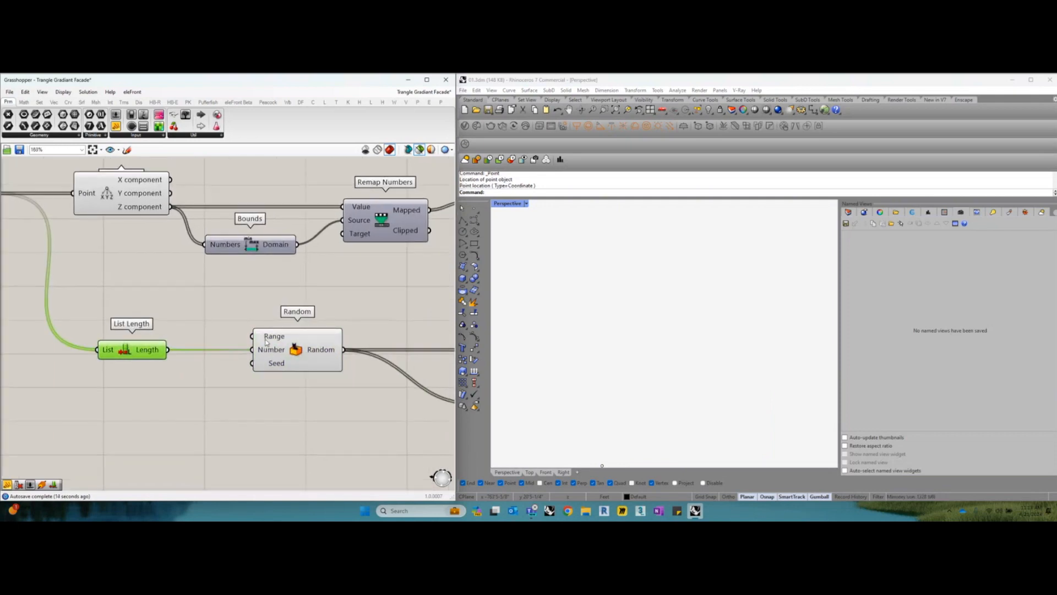
pyautogui.moveTo(266, 341)
pyautogui.moveTo(351, 233)
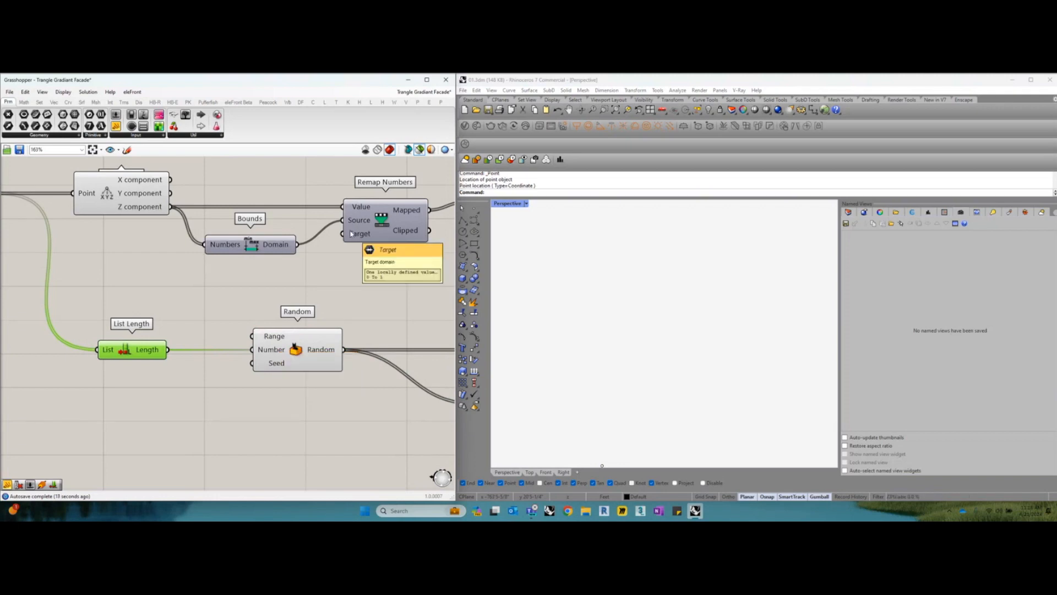
# Enlarge the Panel connected to the Random component so more of its generated values can be read
pyautogui.scroll(-1, 322, 326)
pyautogui.moveTo(386, 321); pyautogui.dragTo(256, 329, button='right')
pyautogui.scroll(-1, 269, 327)
pyautogui.moveTo(342, 383); pyautogui.dragTo(279, 360, button='right')
pyautogui.scroll(1, 225, 380)
pyautogui.moveTo(330, 351); pyautogui.dragTo(285, 442)
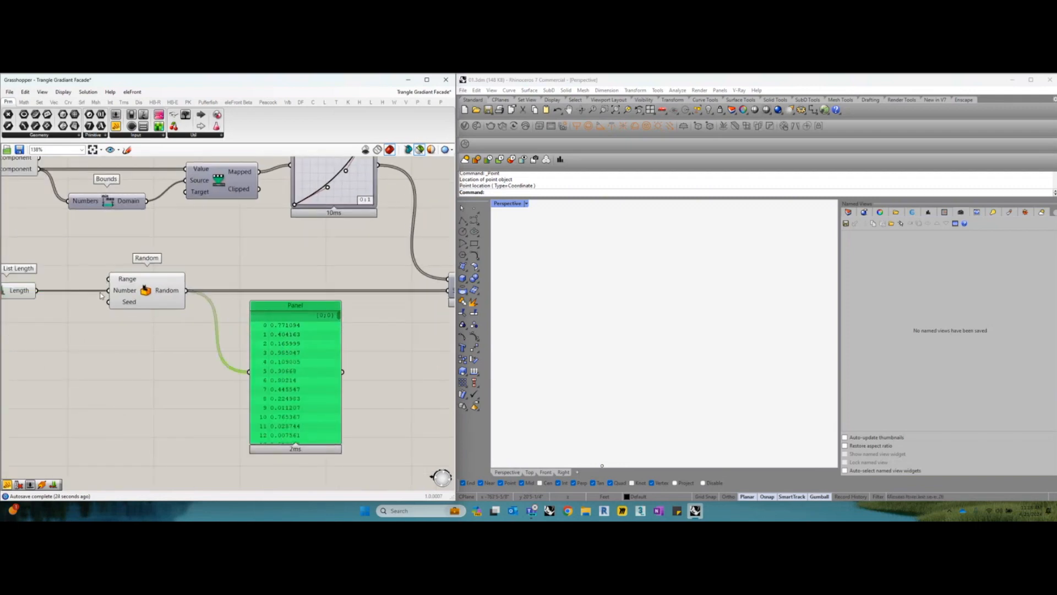
# Add a Panel connected to List Length's output and place it below the Random component
pyautogui.moveTo(23, 295)
pyautogui.moveTo(116, 126); pyautogui.dragTo(66, 353)
pyautogui.moveTo(36, 290); pyautogui.dragTo(93, 354)
pyautogui.moveTo(94, 353); pyautogui.dragTo(269, 370, button='right')
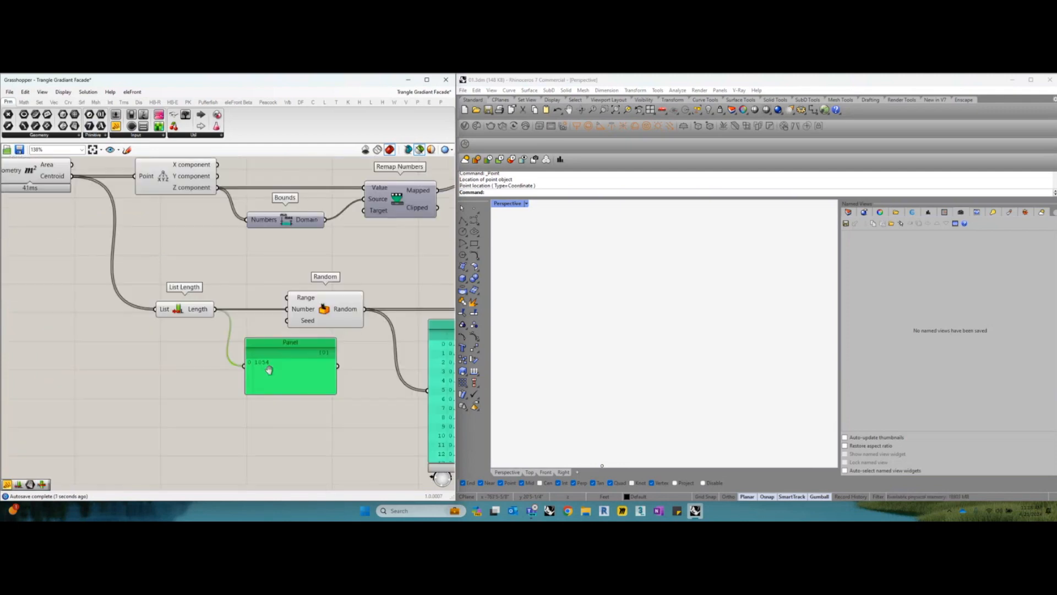
pyautogui.moveTo(270, 372); pyautogui.dragTo(262, 366)
# Connect Area's Centroid output to the temporary Panel in place of List Length, inspect the points, and delete the Panel
pyautogui.moveTo(72, 176); pyautogui.dragTo(235, 359)
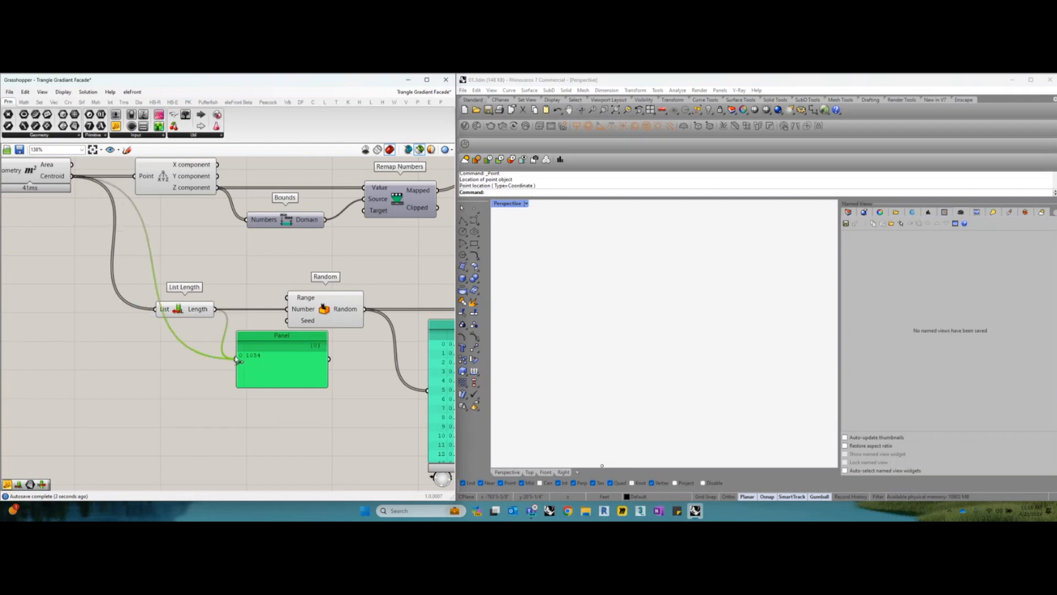
pyautogui.moveTo(293, 377); pyautogui.dragTo(341, 383)
pyautogui.moveTo(341, 384); pyautogui.dragTo(305, 376, button='right')
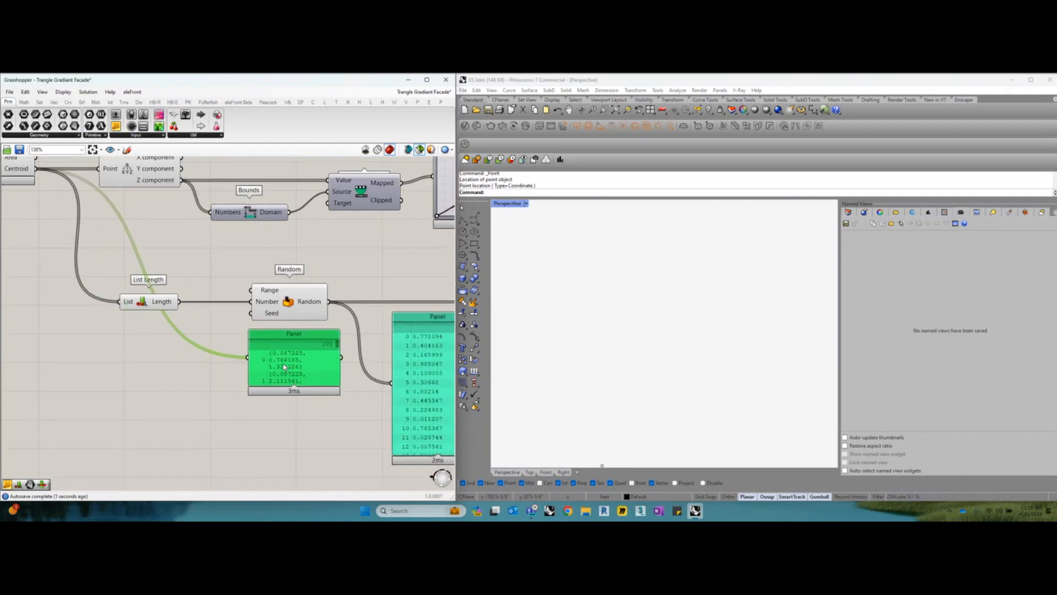
pyautogui.moveTo(281, 367); pyautogui.dragTo(221, 371)
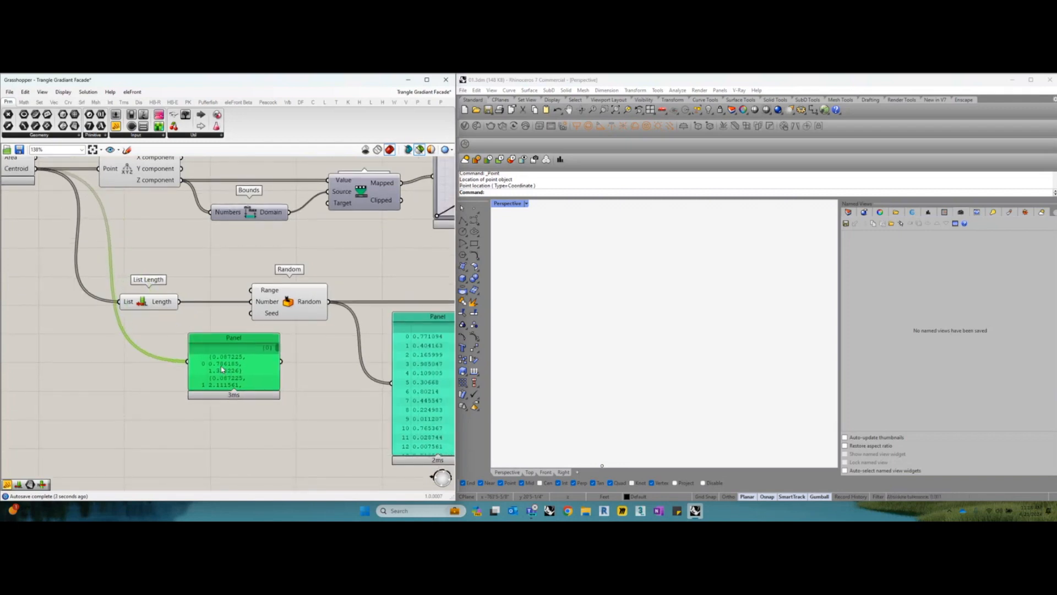
pyautogui.moveTo(221, 372); pyautogui.dragTo(249, 386, button='right')
pyautogui.moveTo(249, 385); pyautogui.dragTo(246, 389)
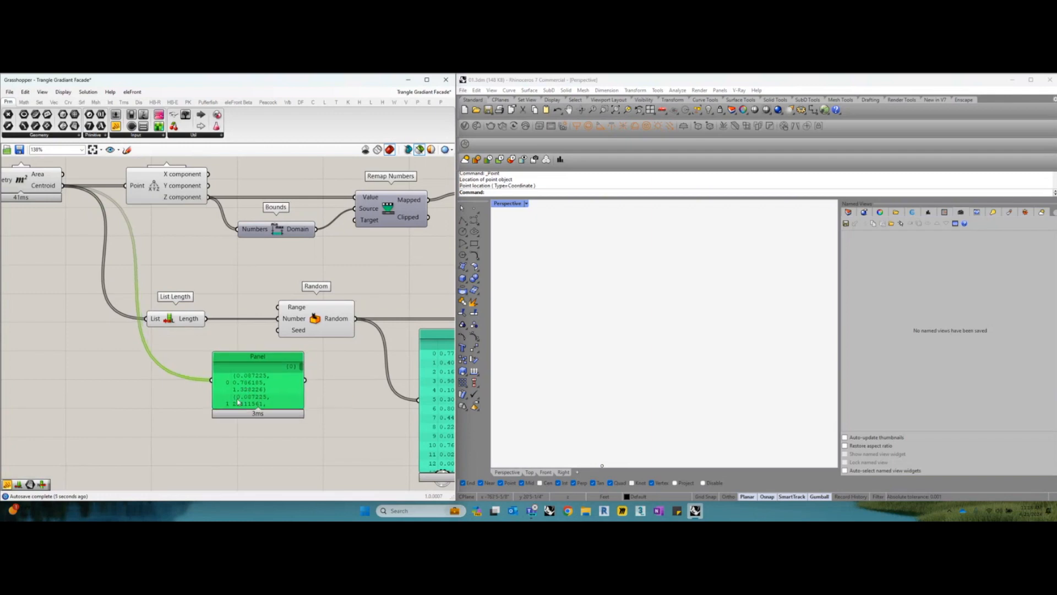
pyautogui.moveTo(241, 405); pyautogui.dragTo(229, 400)
pyautogui.press('Delete')
pyautogui.moveTo(244, 386); pyautogui.dragTo(204, 355, button='right')
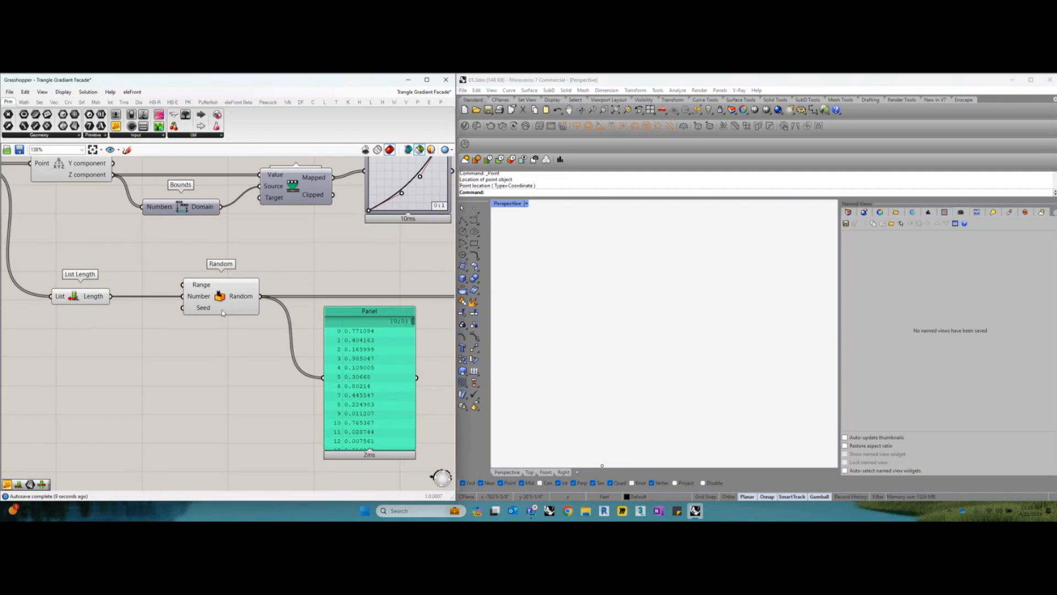
# Check the domain on Random's Range input, then delete the Panel connected to Random's output
pyautogui.moveTo(220, 307); pyautogui.dragTo(218, 307)
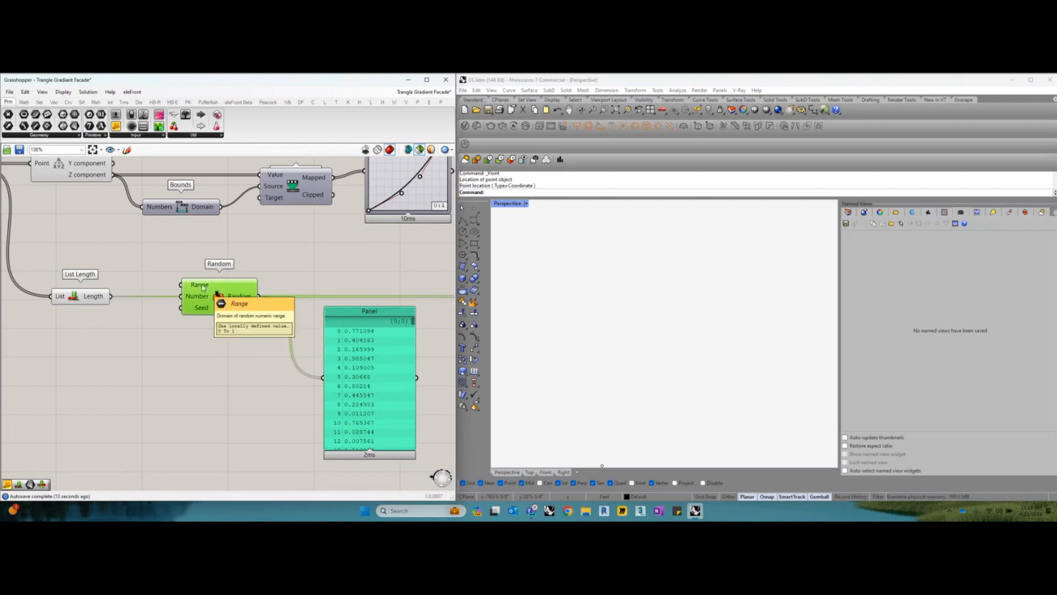
pyautogui.moveTo(202, 299)
pyautogui.moveTo(179, 221); pyautogui.dragTo(234, 259, button='right')
pyautogui.moveTo(294, 354); pyautogui.dragTo(182, 337, button='right')
pyautogui.moveTo(307, 392); pyautogui.dragTo(275, 373, button='right')
pyautogui.click(277, 379)
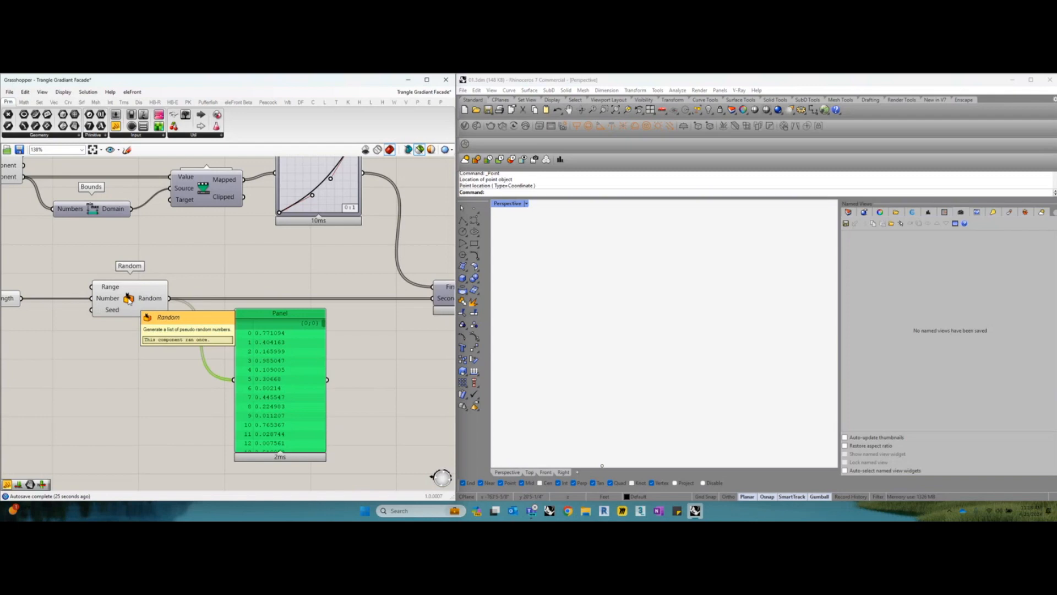
pyautogui.press('Delete')
# Examine the Graph Mapper's curve and its connections between Remap Numbers and Smaller Than
pyautogui.moveTo(284, 337); pyautogui.dragTo(234, 349, button='right')
pyautogui.scroll(-2, 234, 349)
pyautogui.moveTo(237, 292)
pyautogui.mouseDown(button='right')
pyautogui.moveTo(248, 317)
pyautogui.moveTo(233, 312)
pyautogui.mouseUp(button='right')
pyautogui.moveTo(253, 249); pyautogui.dragTo(255, 251)
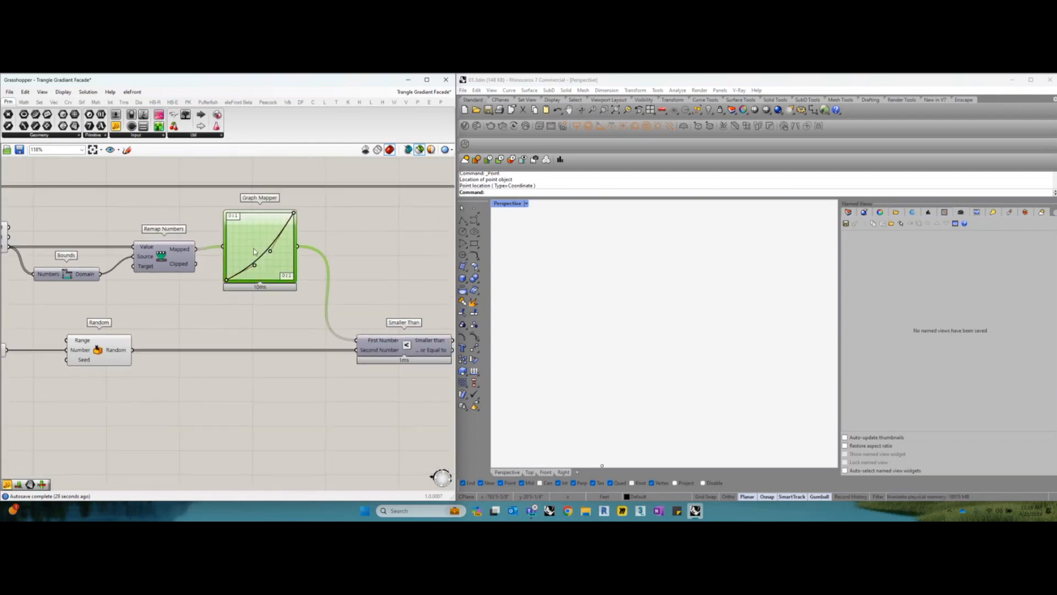
pyautogui.scroll(2, 253, 251)
pyautogui.moveTo(253, 250); pyautogui.dragTo(260, 258, button='right')
pyautogui.moveTo(327, 279); pyautogui.dragTo(298, 297, button='right')
pyautogui.scroll(-1, 298, 296)
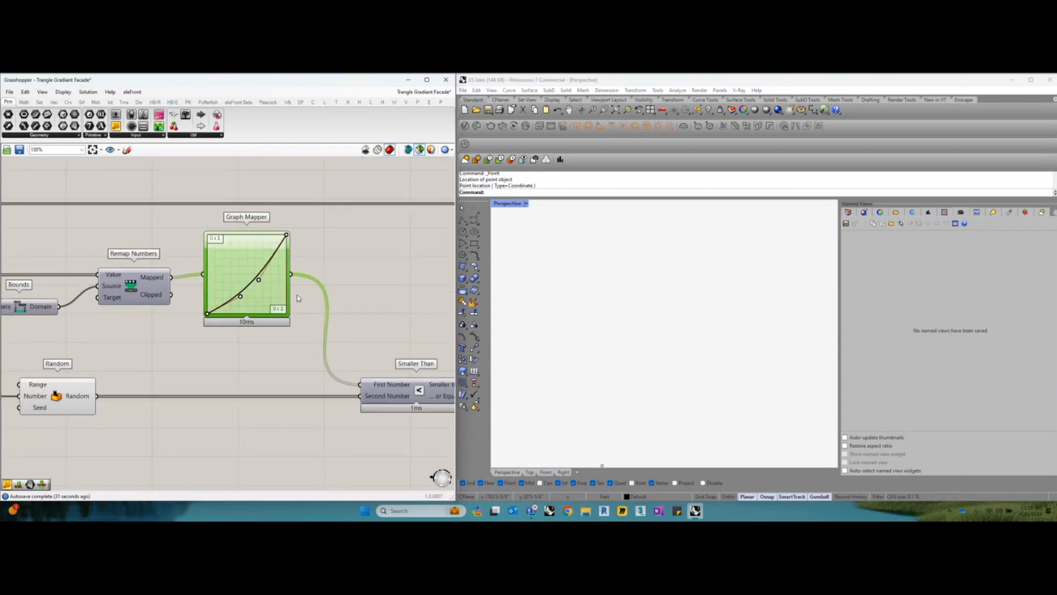
# Add a second Graph Mapper below the existing one and connect Remap Numbers' Mapped output to it
pyautogui.rightClick(343, 254)
pyautogui.doubleClick(344, 228)
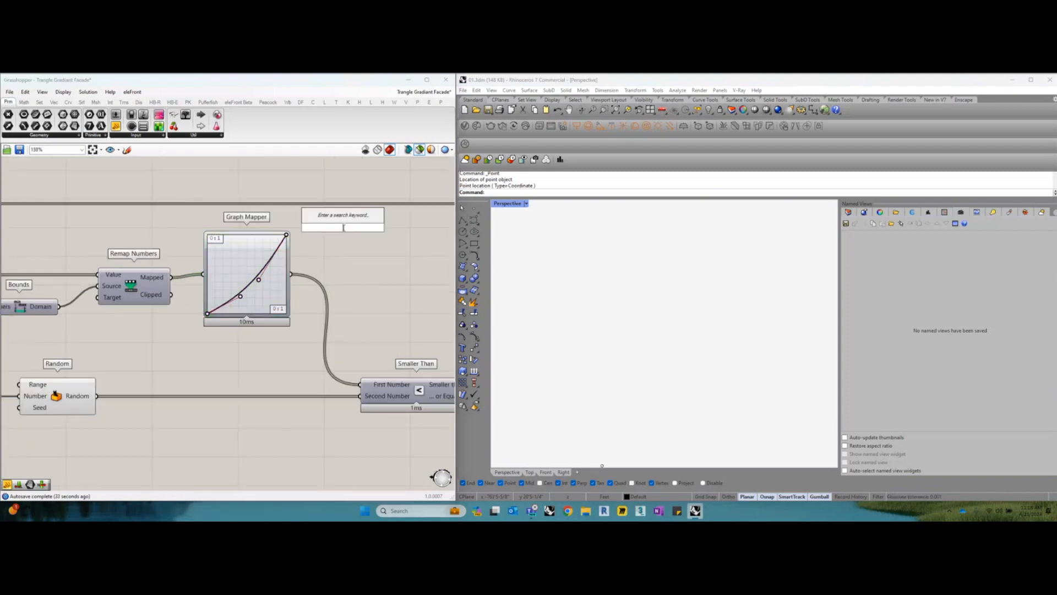
pyautogui.write('grap')
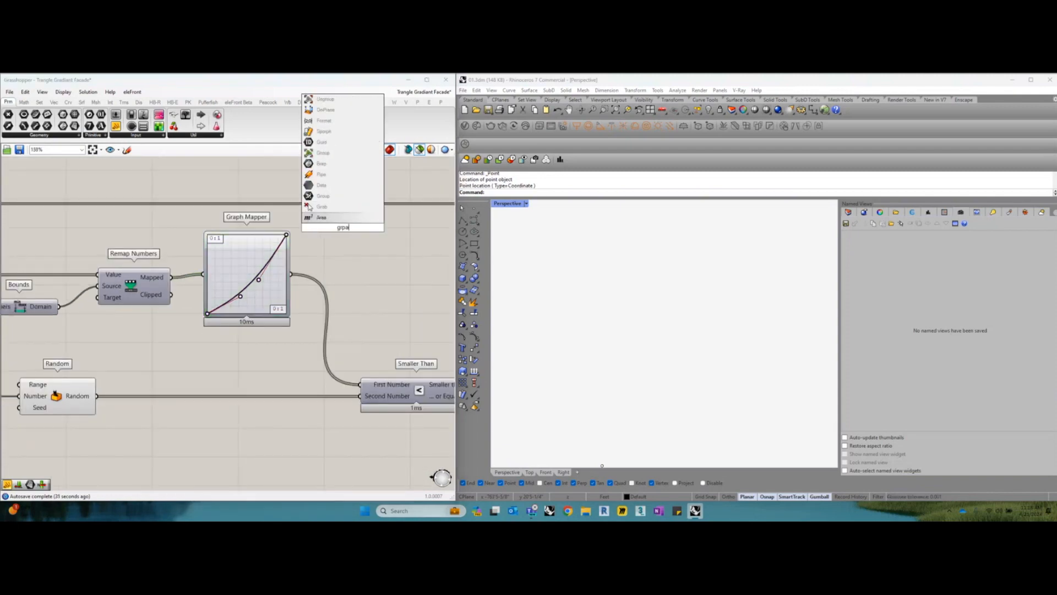
pyautogui.write('h')
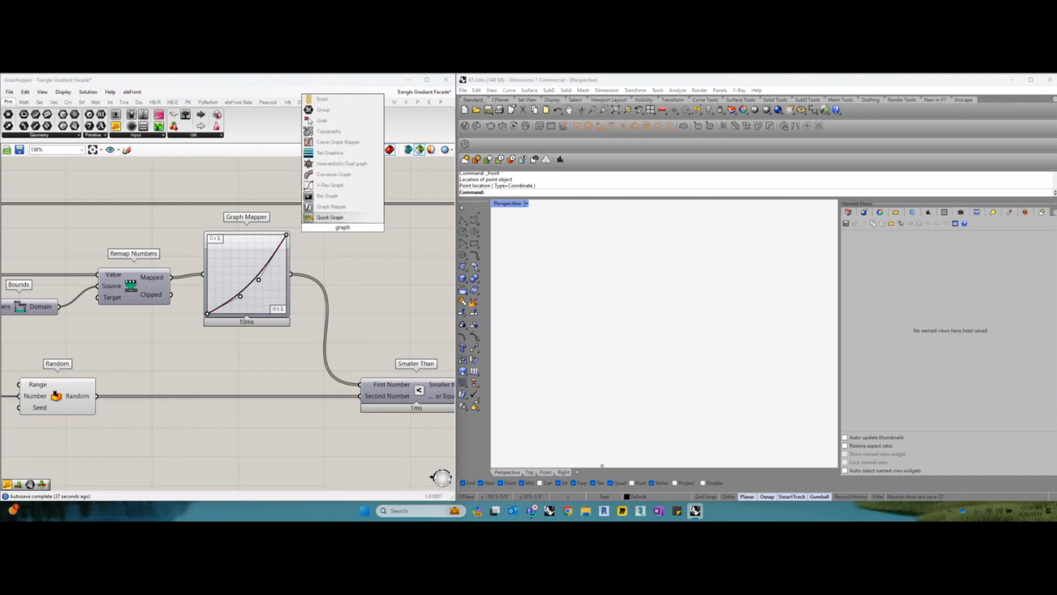
pyautogui.click(341, 206)
pyautogui.moveTo(345, 207); pyautogui.dragTo(293, 348)
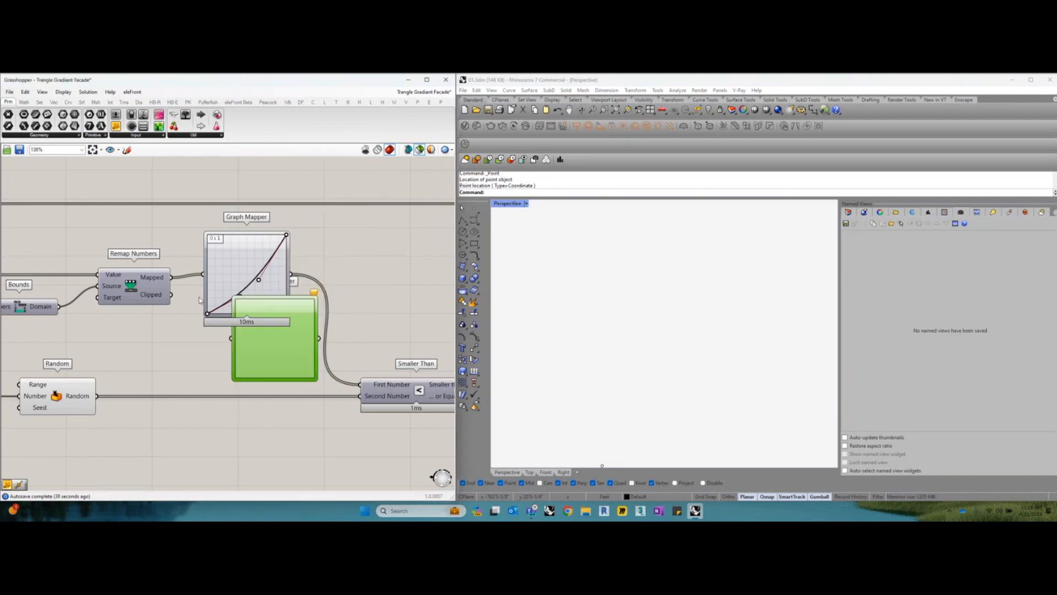
pyautogui.moveTo(172, 277); pyautogui.dragTo(248, 359)
pyautogui.moveTo(248, 359); pyautogui.dragTo(332, 296, button='right')
pyautogui.moveTo(333, 298); pyautogui.dragTo(323, 343)
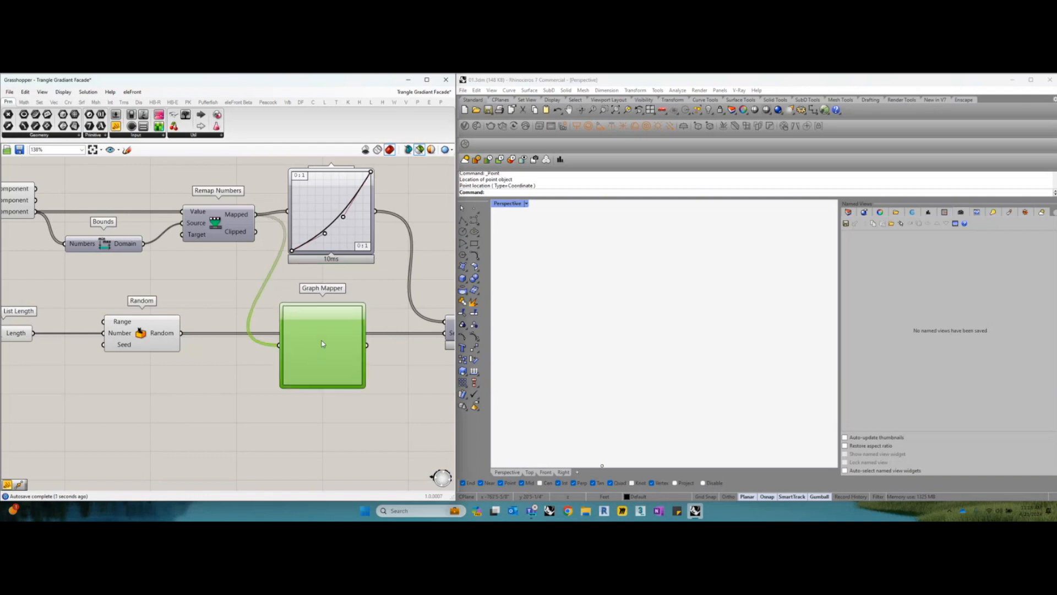
# Set the new Graph Mapper's graph type to Bezier and align it beneath the original Graph Mapper
pyautogui.rightClick(323, 340)
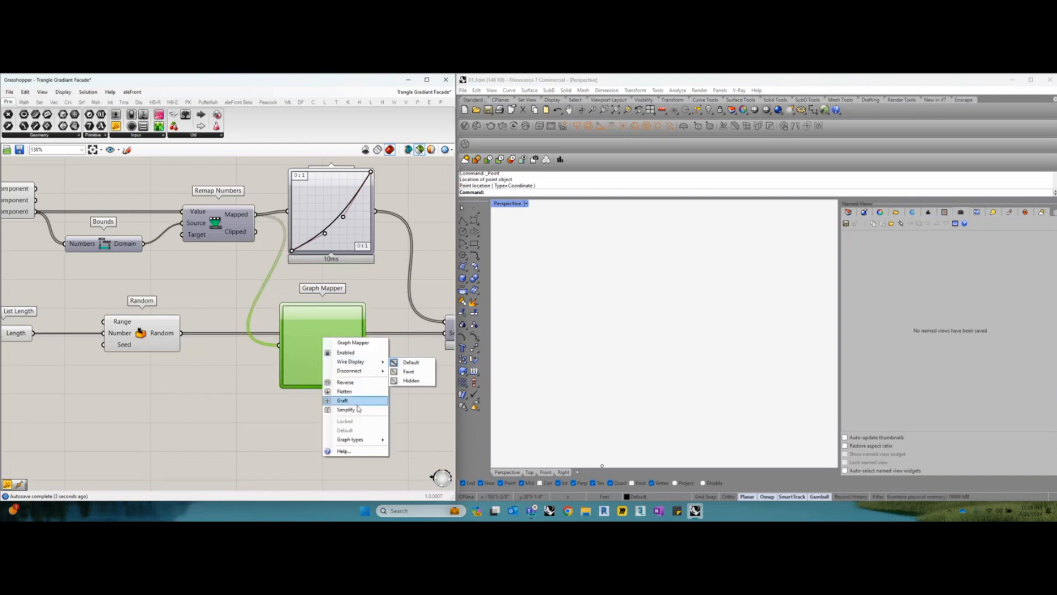
pyautogui.moveTo(384, 441)
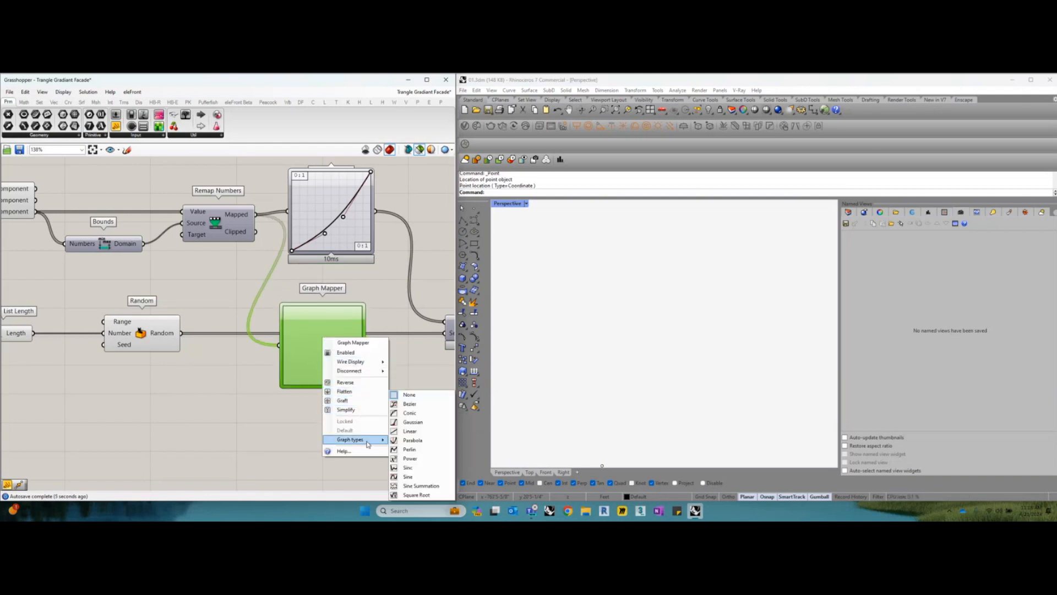
pyautogui.click(414, 405)
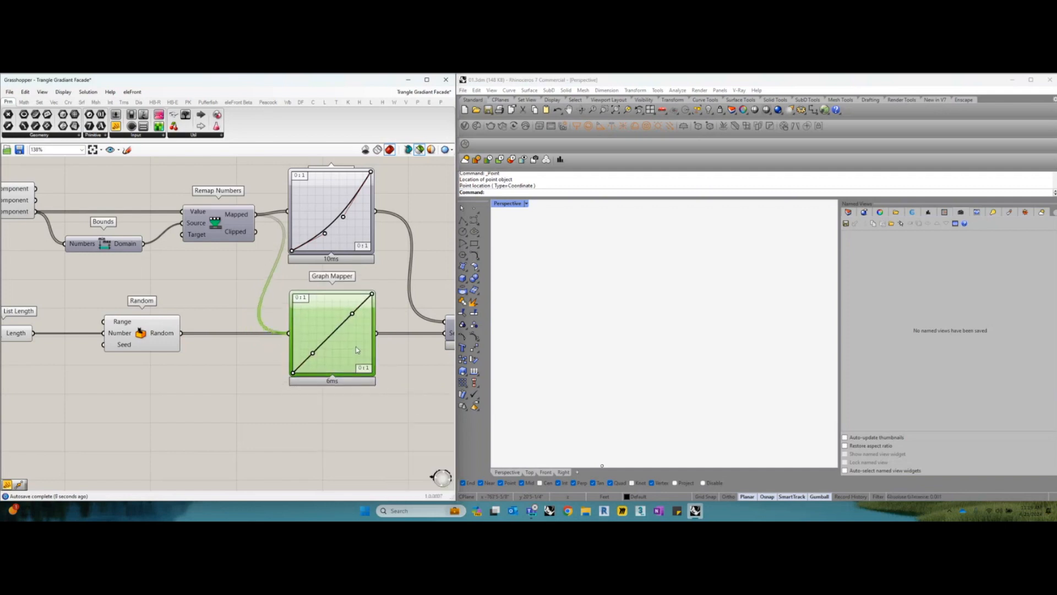
pyautogui.moveTo(357, 350); pyautogui.dragTo(340, 356, button='right')
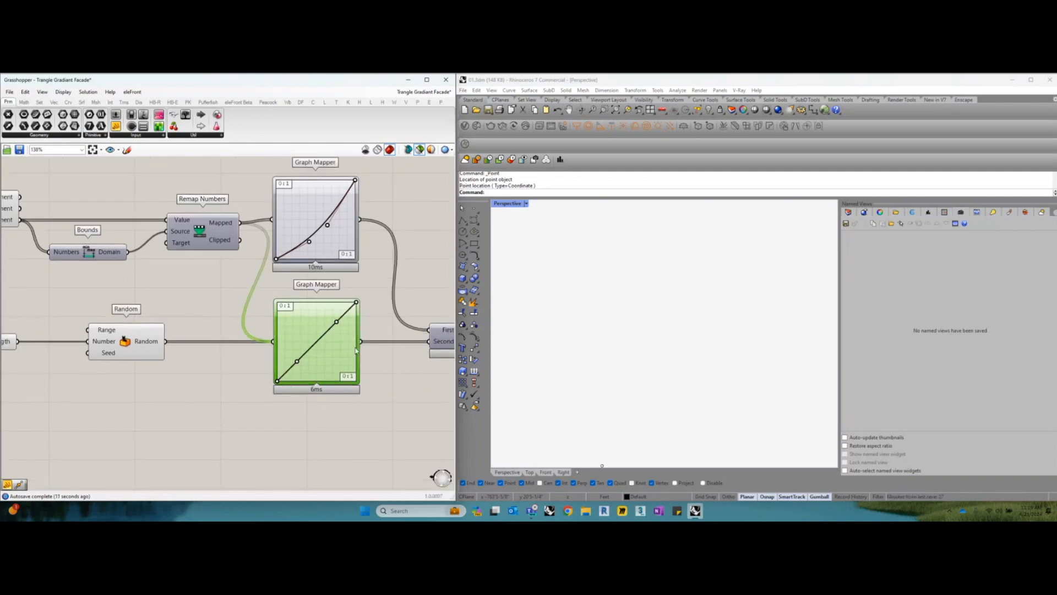
pyautogui.moveTo(351, 354); pyautogui.dragTo(351, 334)
# Check Smaller Than's Second Number input, then delete the duplicate Graph Mapper
pyautogui.moveTo(396, 334); pyautogui.dragTo(329, 333, button='right')
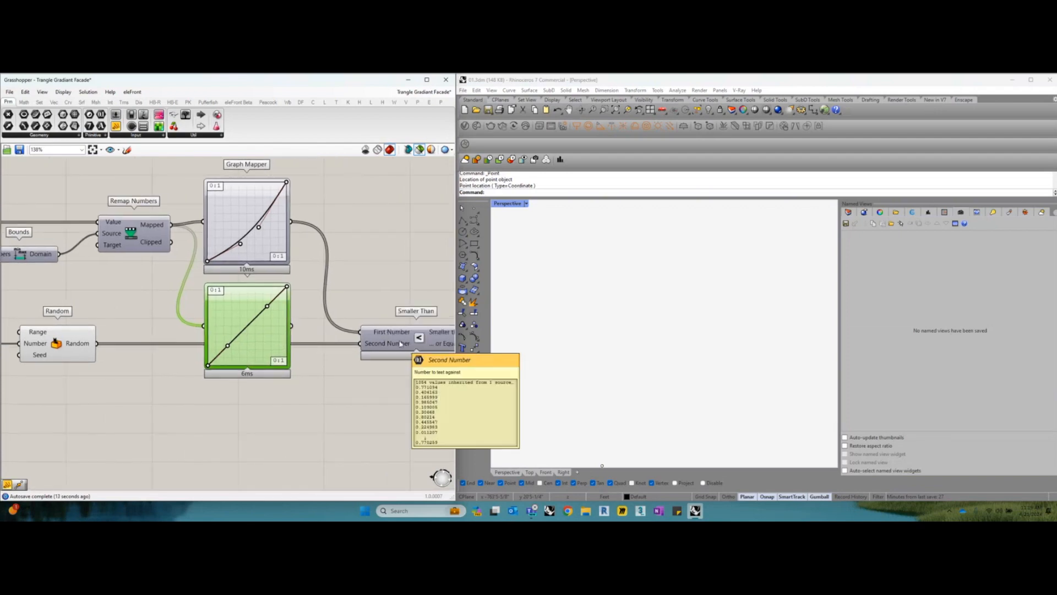
pyautogui.moveTo(418, 341); pyautogui.dragTo(367, 337, button='right')
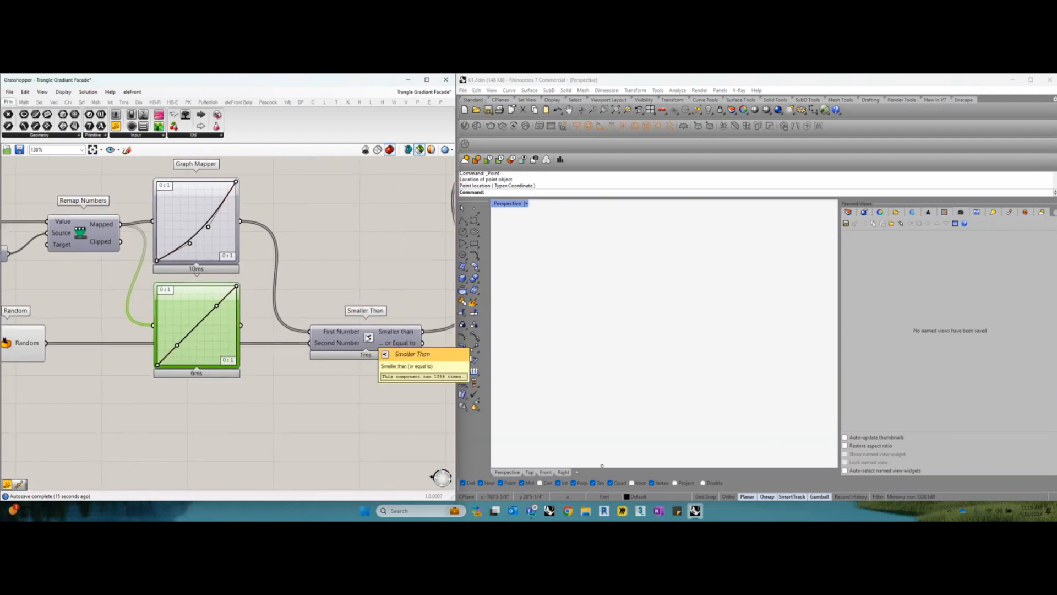
pyautogui.moveTo(216, 334); pyautogui.dragTo(251, 352, button='right')
pyautogui.press('Delete')
pyautogui.moveTo(248, 286); pyautogui.dragTo(246, 281, button='right')
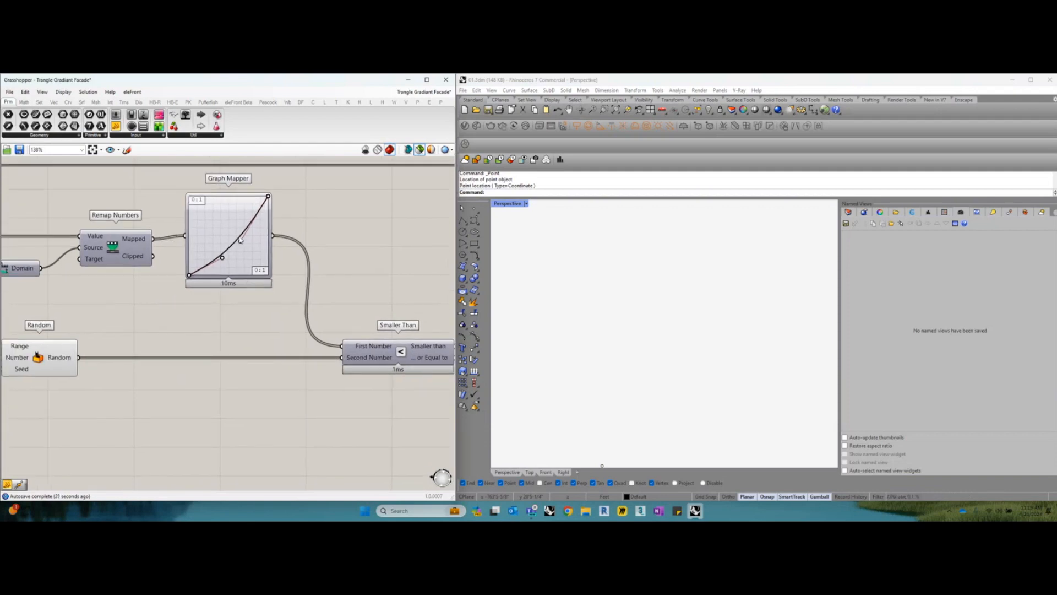
# Connect a temporary Panel to Remap Numbers' Mapped output, look through the remapped values, and delete the Panel
pyautogui.scroll(3, 226, 234)
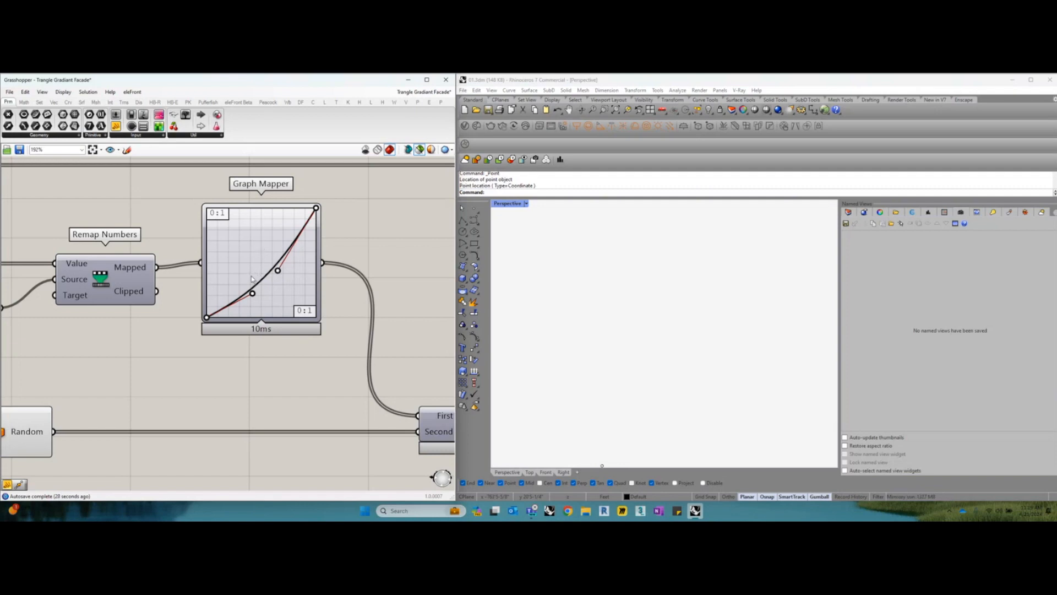
pyautogui.moveTo(251, 280); pyautogui.dragTo(263, 279, button='right')
pyautogui.moveTo(154, 275); pyautogui.dragTo(181, 267, button='right')
pyautogui.moveTo(108, 132); pyautogui.dragTo(228, 357)
pyautogui.moveTo(195, 260); pyautogui.dragTo(216, 475)
pyautogui.moveTo(228, 449); pyautogui.dragTo(234, 367, button='right')
pyautogui.moveTo(307, 257); pyautogui.dragTo(301, 389)
pyautogui.press('Delete')
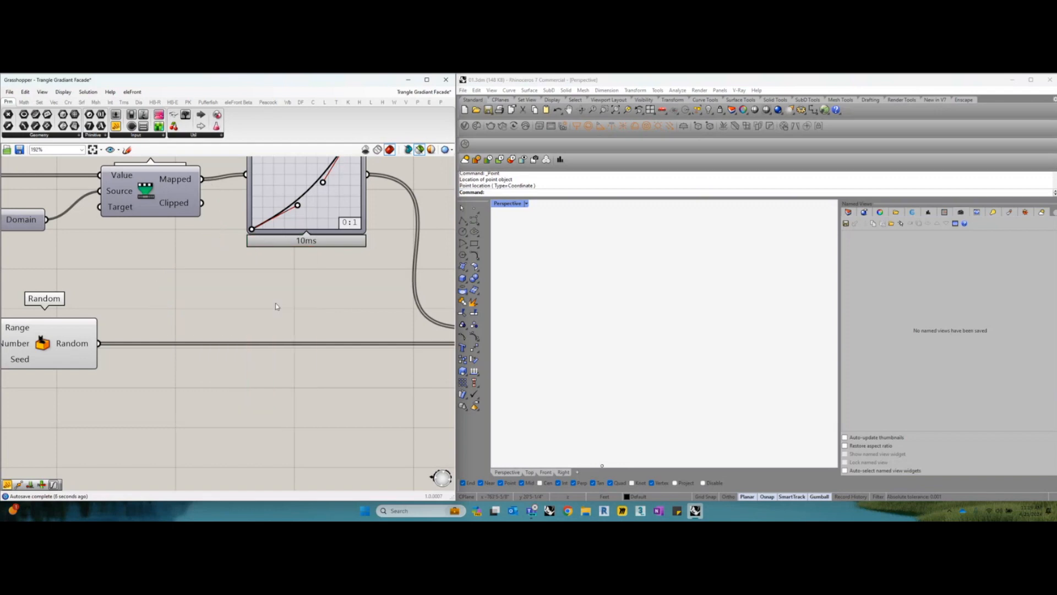
# Examine how Smaller Than compares the Graph Mapper values with the Random values, and read its Smaller than output
pyautogui.scroll(-2, 253, 298)
pyautogui.moveTo(254, 298); pyautogui.dragTo(214, 290, button='right')
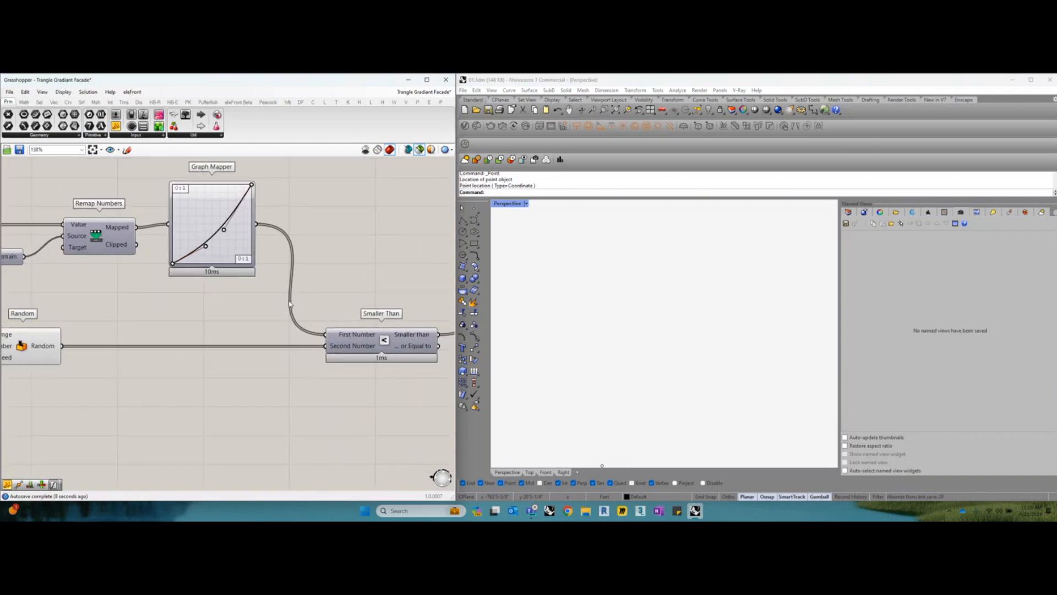
pyautogui.moveTo(222, 316); pyautogui.dragTo(238, 322, button='right')
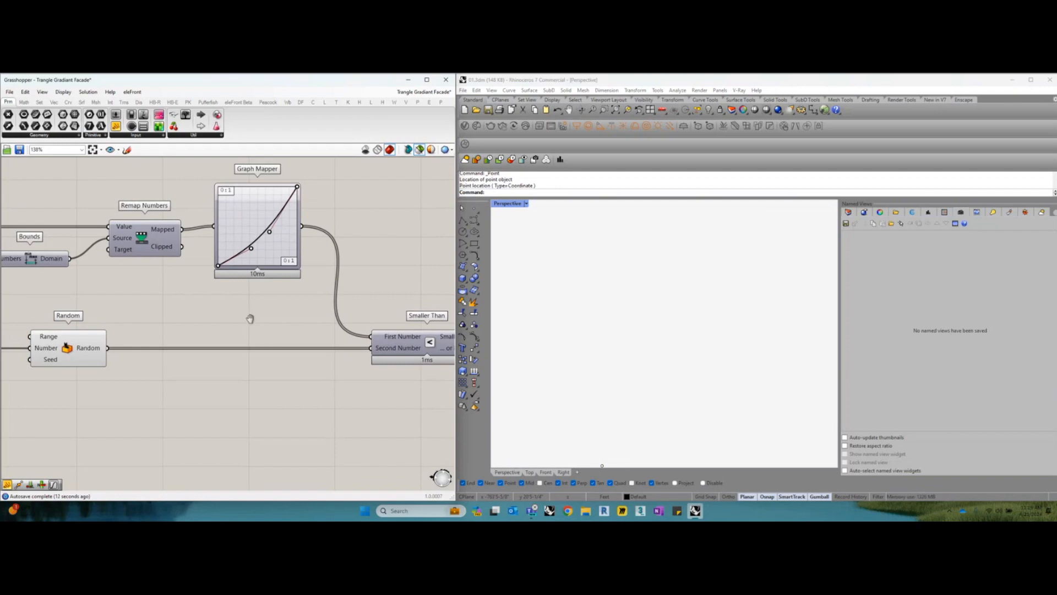
pyautogui.moveTo(252, 322); pyautogui.dragTo(235, 319, button='right')
pyautogui.moveTo(345, 327); pyautogui.dragTo(288, 330, button='right')
pyautogui.moveTo(348, 345); pyautogui.dragTo(239, 359, button='right')
pyautogui.moveTo(235, 364)
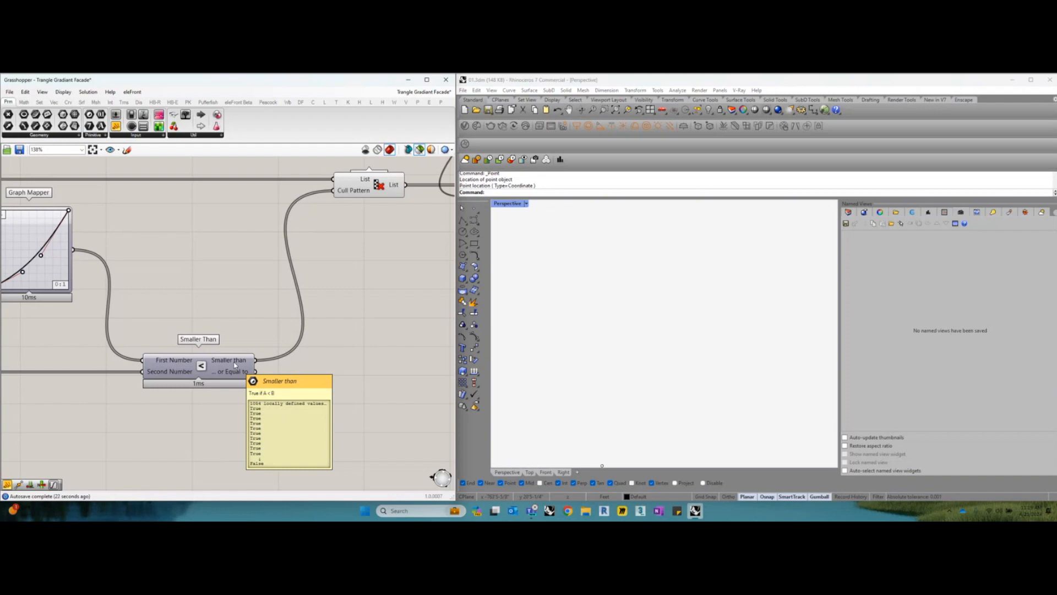
pyautogui.moveTo(234, 364); pyautogui.dragTo(231, 367, button='right')
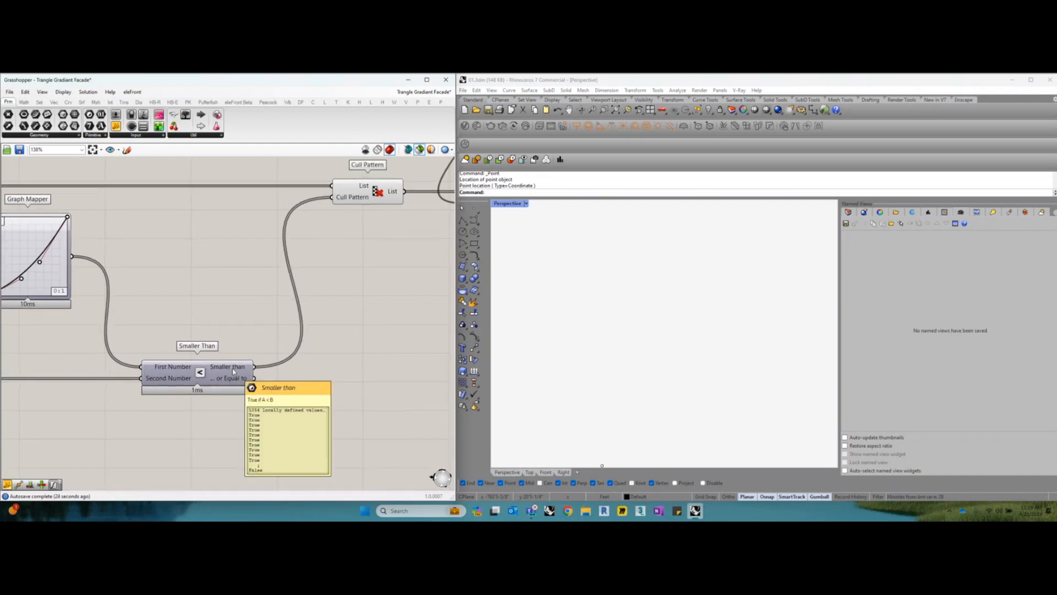
# Select the component feeding Area and the Relay to preview the full triangle grid
pyautogui.moveTo(246, 336); pyautogui.dragTo(386, 352, button='right')
pyautogui.scroll(-1, 242, 351)
pyautogui.scroll(-3, 386, 352)
pyautogui.moveTo(278, 354); pyautogui.dragTo(407, 352, button='right')
pyautogui.scroll(1, 22, 268)
pyautogui.click(21, 268)
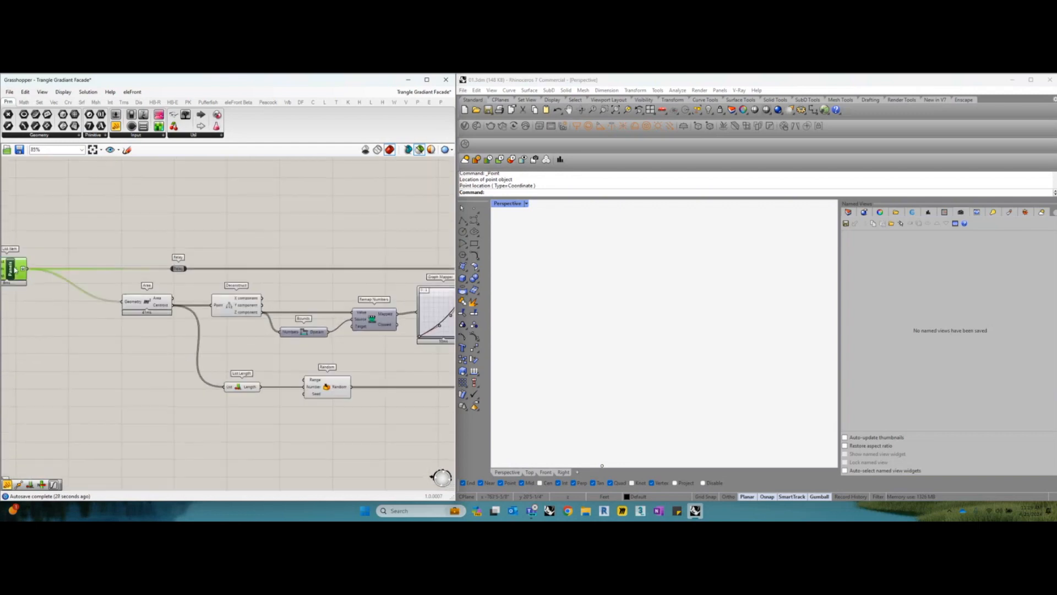
# Follow the Relay to Cull Pattern's inputs, preview the culled triangles by selecting Cull Pattern, then deselect it
pyautogui.moveTo(236, 271); pyautogui.dragTo(127, 273, button='right')
pyautogui.scroll(-1, 309, 271)
pyautogui.moveTo(382, 276); pyautogui.dragTo(182, 281, button='right')
pyautogui.scroll(2, 297, 271)
pyautogui.moveTo(298, 275)
pyautogui.moveTo(261, 271); pyautogui.dragTo(290, 269, button='right')
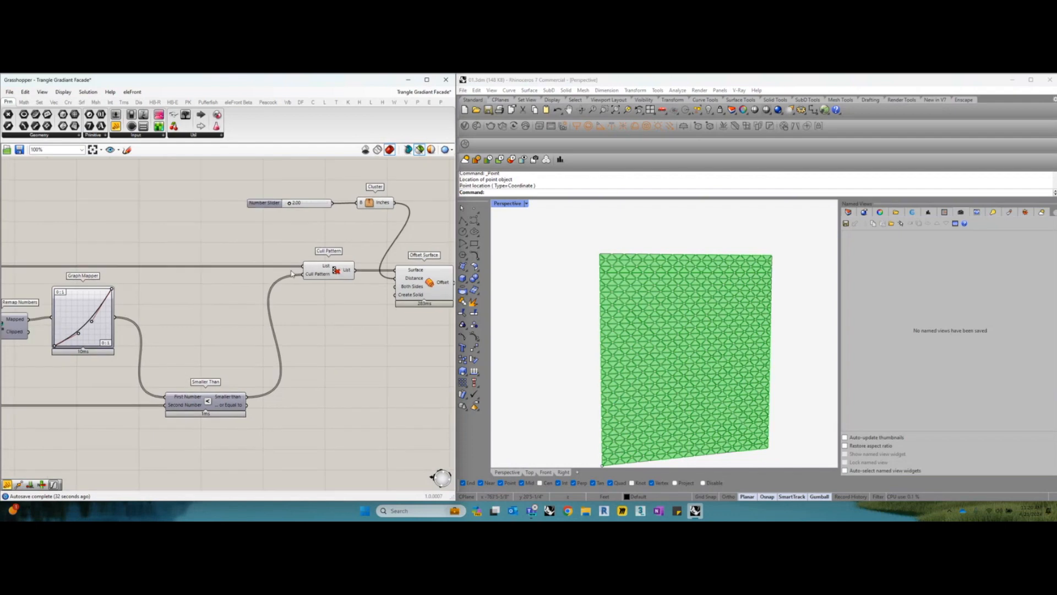
pyautogui.scroll(2, 290, 270)
pyautogui.click(338, 271)
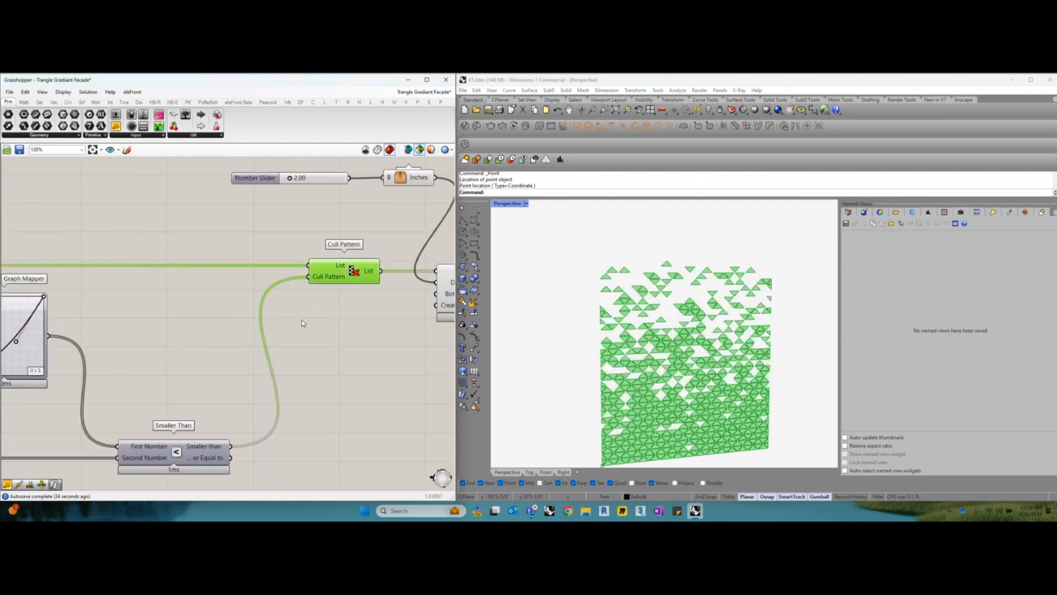
pyautogui.moveTo(223, 435); pyautogui.dragTo(239, 407, button='right')
pyautogui.click(223, 379)
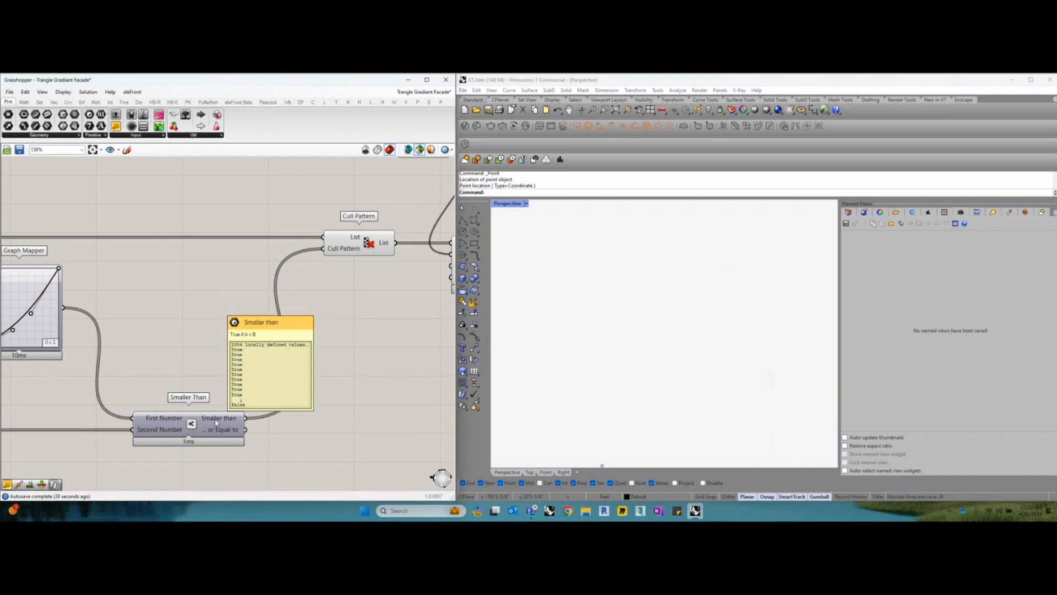
# Connect a Panel to Smaller Than's first output and look through the True and False values
pyautogui.moveTo(168, 289); pyautogui.dragTo(166, 279, button='right')
pyautogui.moveTo(115, 135); pyautogui.dragTo(326, 354)
pyautogui.moveTo(244, 408); pyautogui.dragTo(332, 448)
pyautogui.scroll(1, 323, 432)
pyautogui.moveTo(396, 329); pyautogui.dragTo(397, 353)
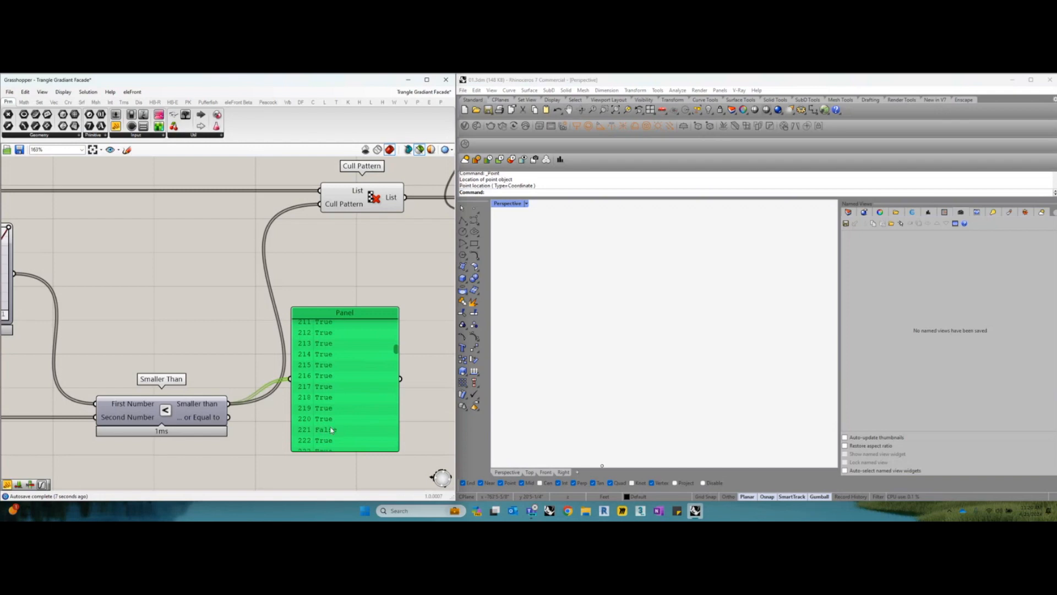
# Preview the Offset Surface triangles beside the True and False list, then delete the temporary Panel
pyautogui.scroll(-2, 331, 430)
pyautogui.moveTo(385, 331); pyautogui.dragTo(299, 297, button='right')
pyautogui.click(378, 248)
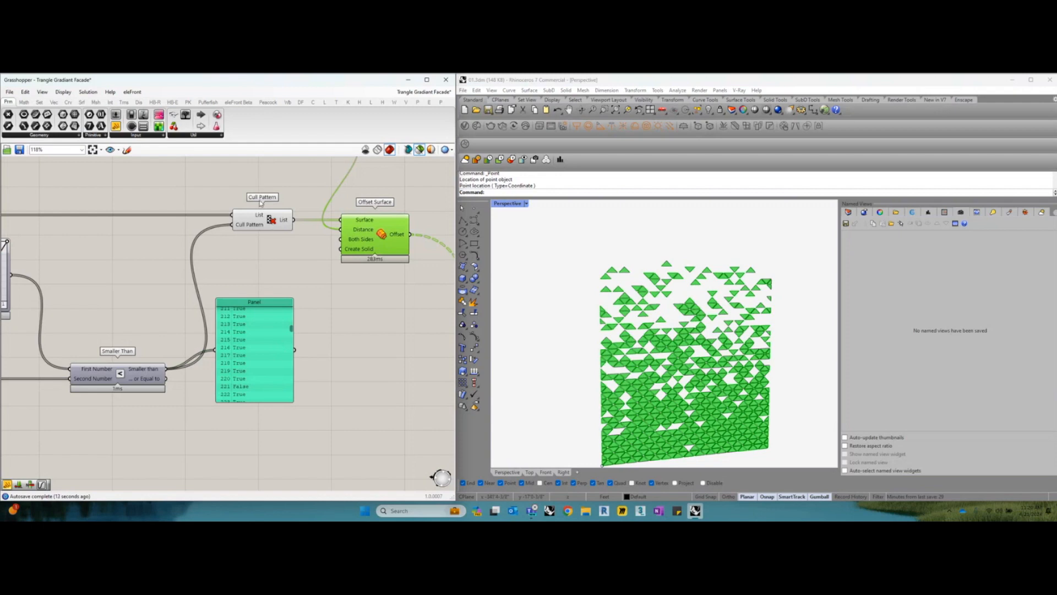
pyautogui.moveTo(262, 219); pyautogui.dragTo(266, 226, button='right')
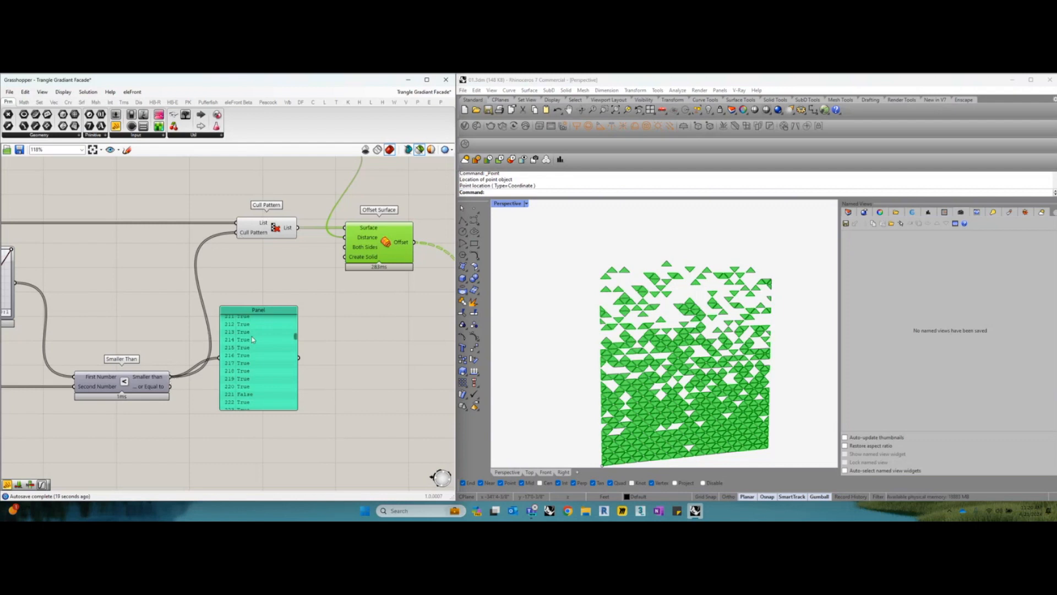
pyautogui.moveTo(252, 341); pyautogui.dragTo(252, 347)
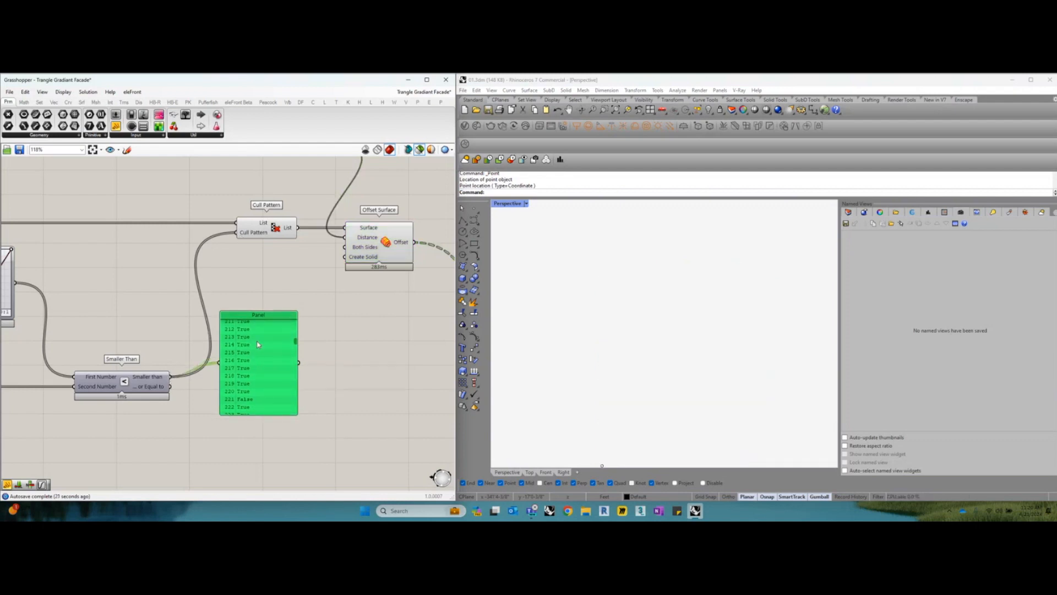
pyautogui.press('Delete')
# Compare the triangle previews of Offset Surface and Cull Pattern, leaving Cull Pattern selected
pyautogui.moveTo(273, 254); pyautogui.dragTo(262, 280, button='right')
pyautogui.click(270, 259)
pyautogui.click(366, 273)
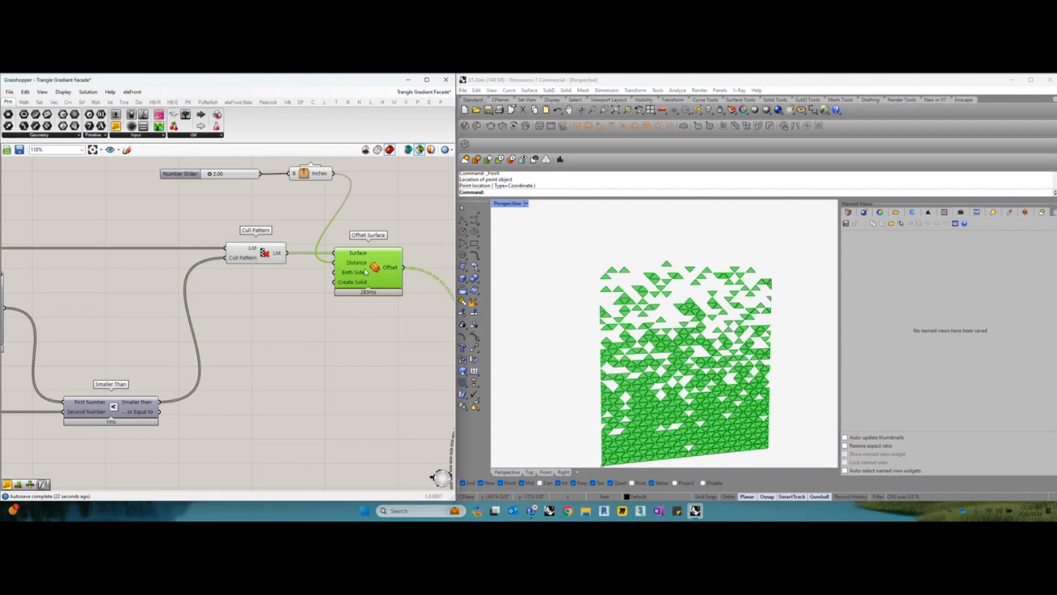
pyautogui.click(263, 261)
# Reshape the Graph Mapper's Bezier curve by moving its upper control handle slightly down and to the right of its original position
pyautogui.moveTo(243, 332); pyautogui.dragTo(520, 323, button='right')
pyautogui.scroll(3, 265, 307)
pyautogui.scroll(2, 236, 307)
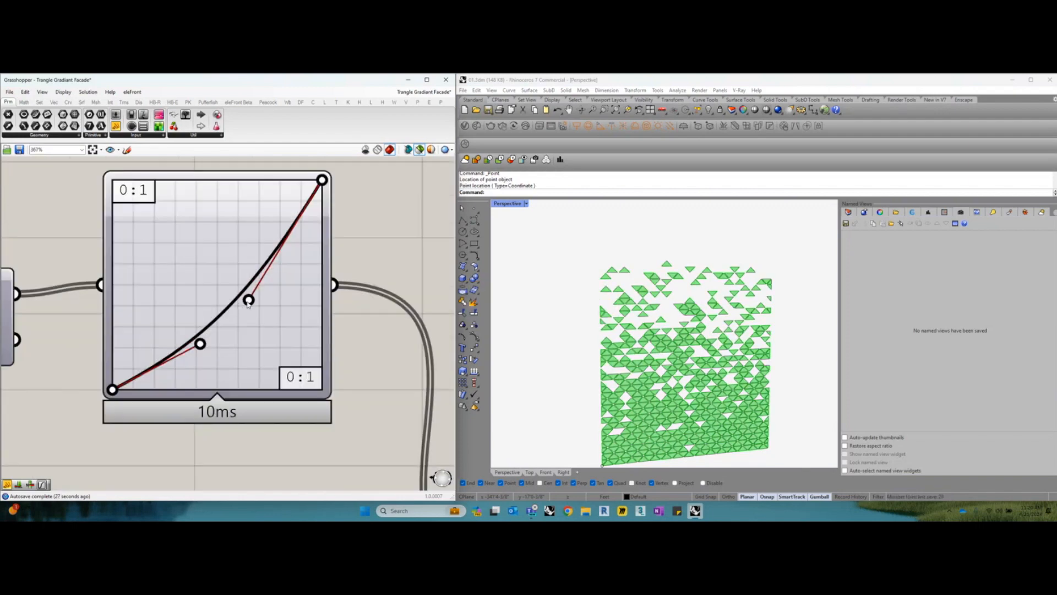
pyautogui.moveTo(249, 300); pyautogui.dragTo(218, 240)
pyautogui.moveTo(252, 294); pyautogui.dragTo(261, 305)
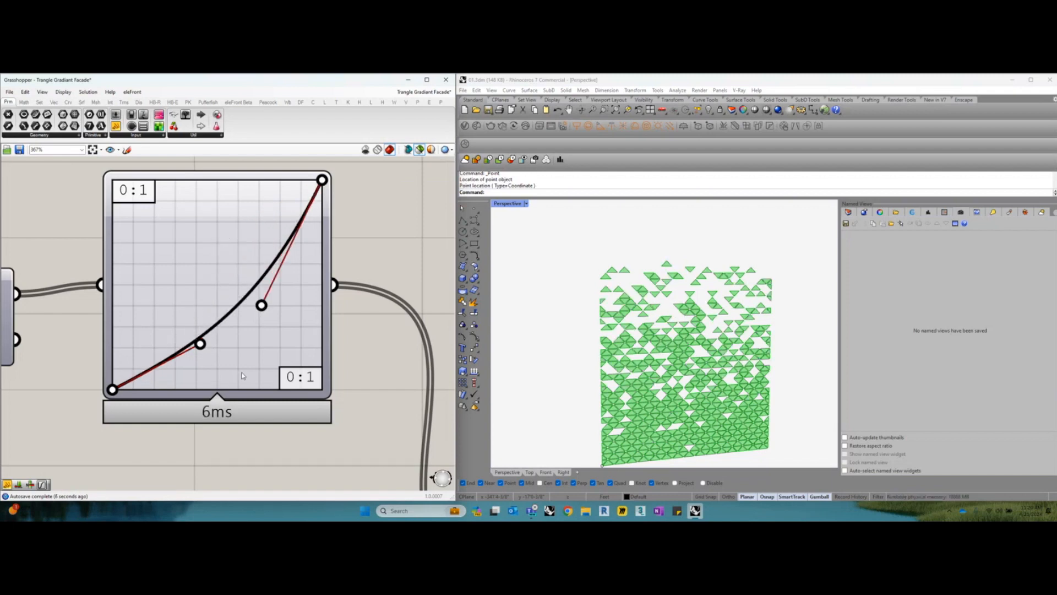